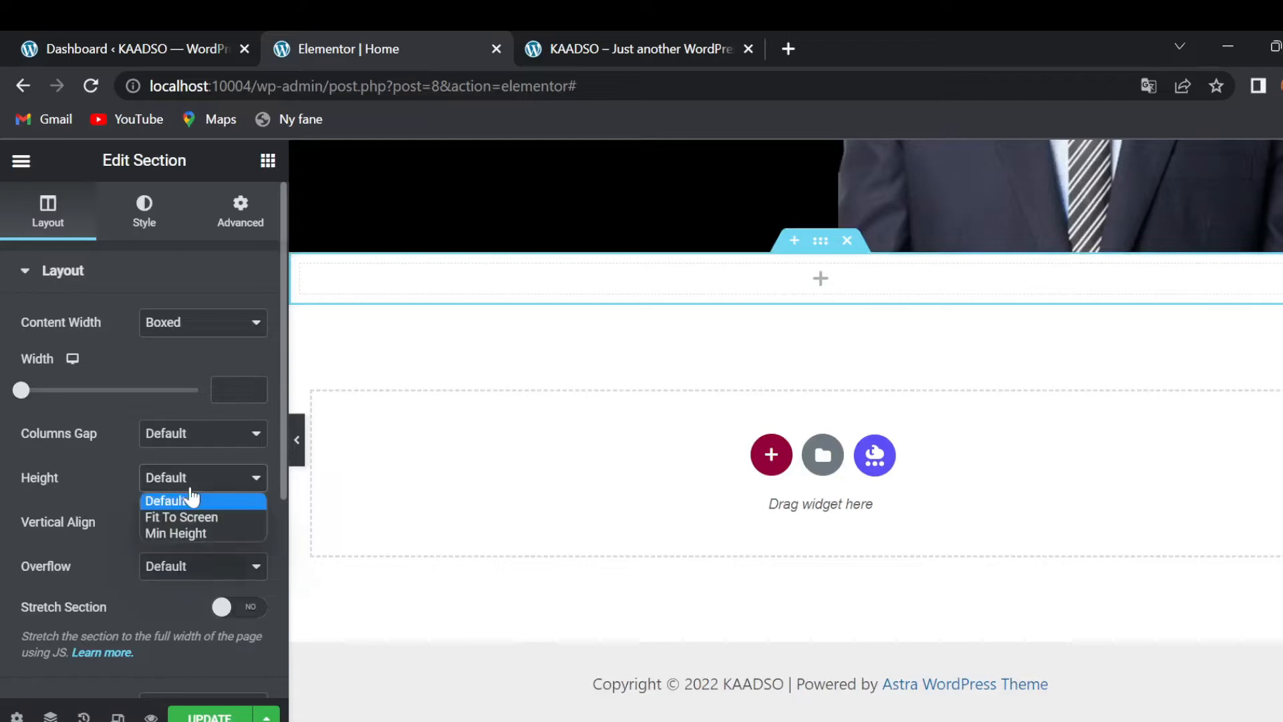
Step: Set the empty section's minimum height to 300 px and insert a two-column Inner Section into it
click(186, 538)
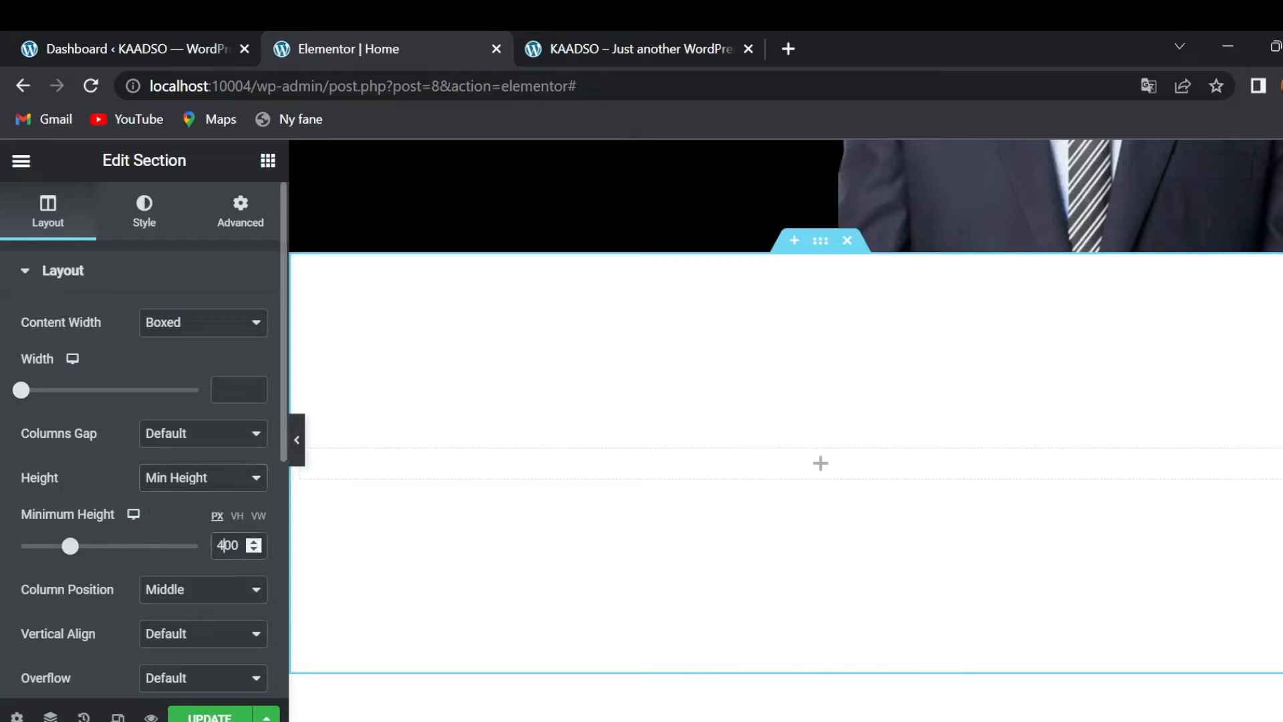
key(BackSpace)
text(3)
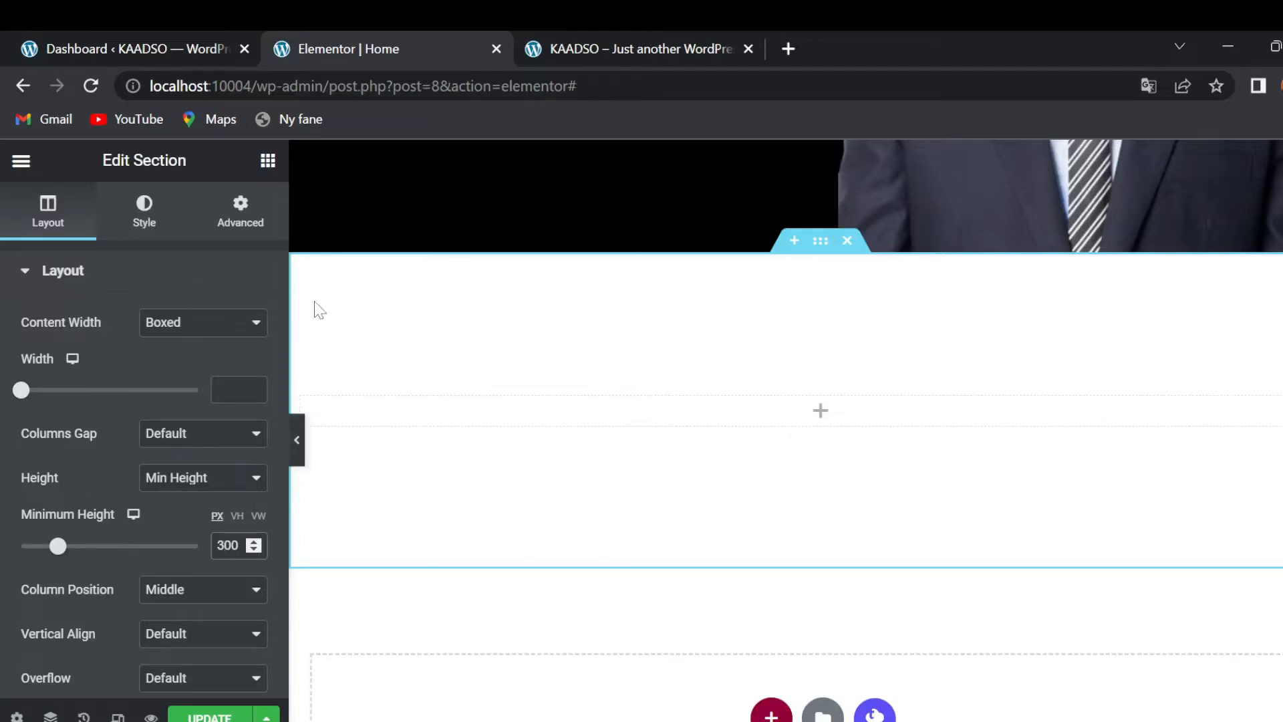
click(267, 161)
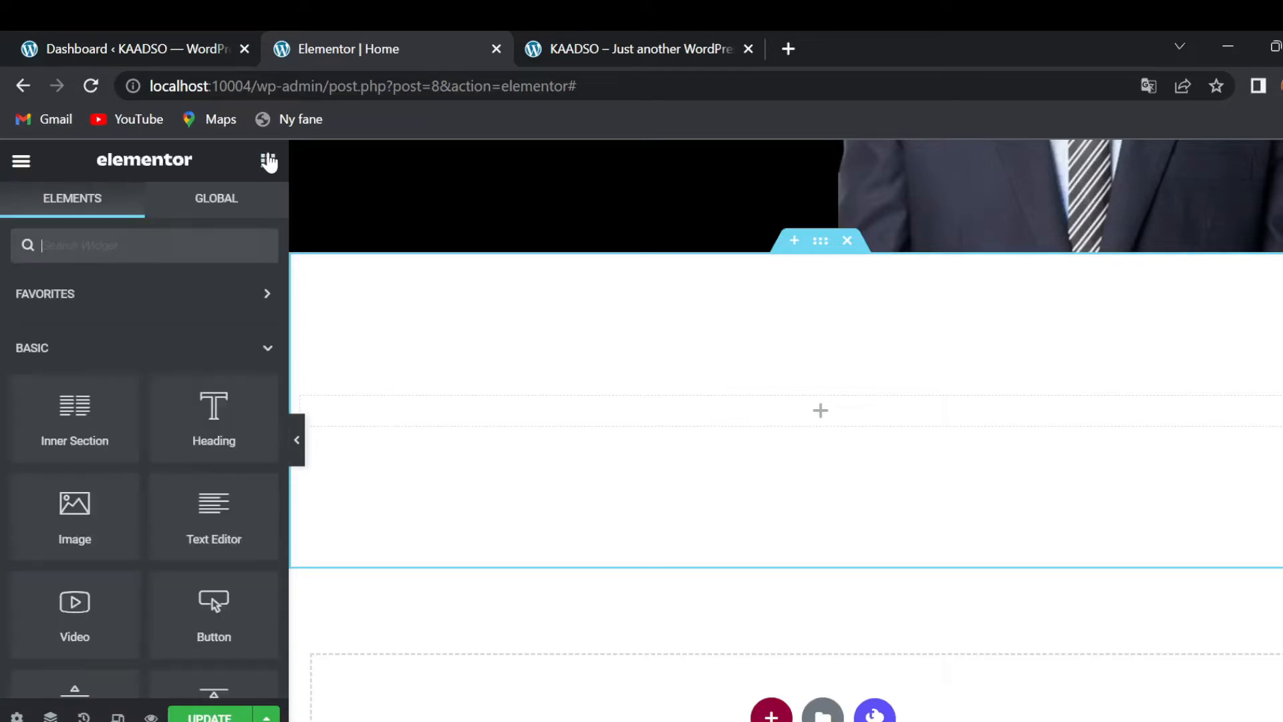
drag(59, 407, 718, 399)
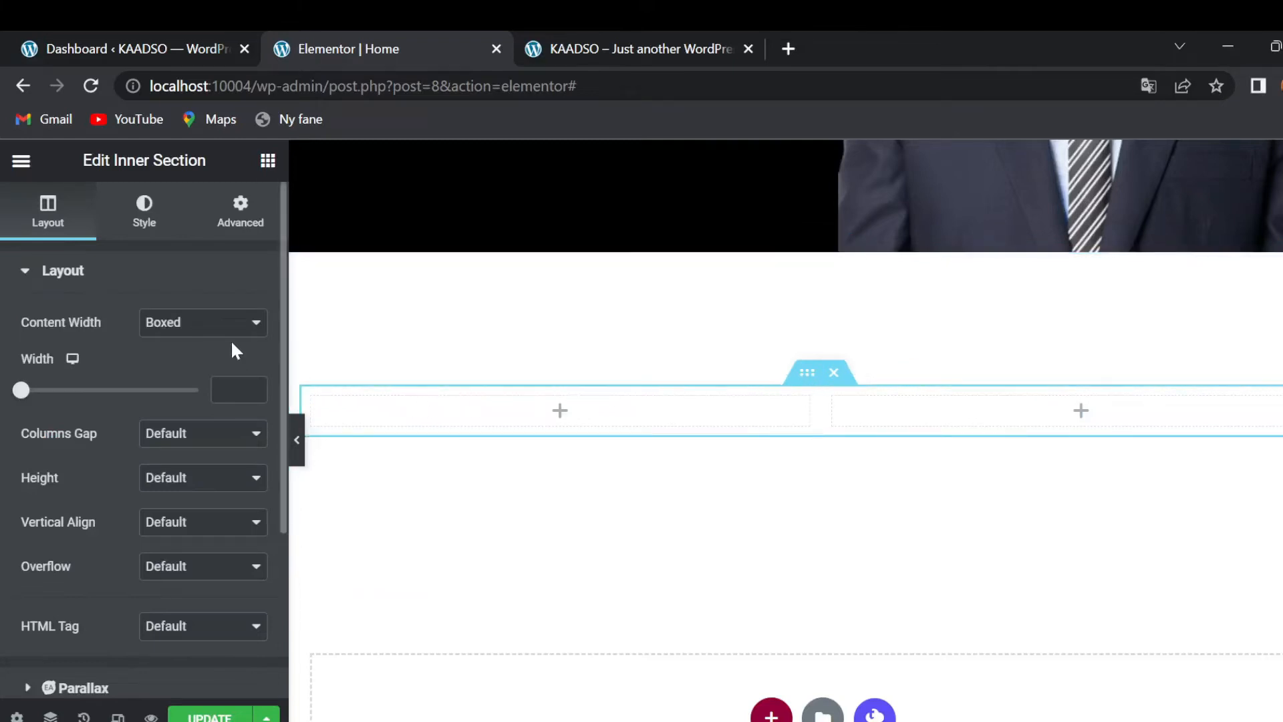
Step: Add a centered Heading with the title "Services" above the inner section's two columns
click(267, 162)
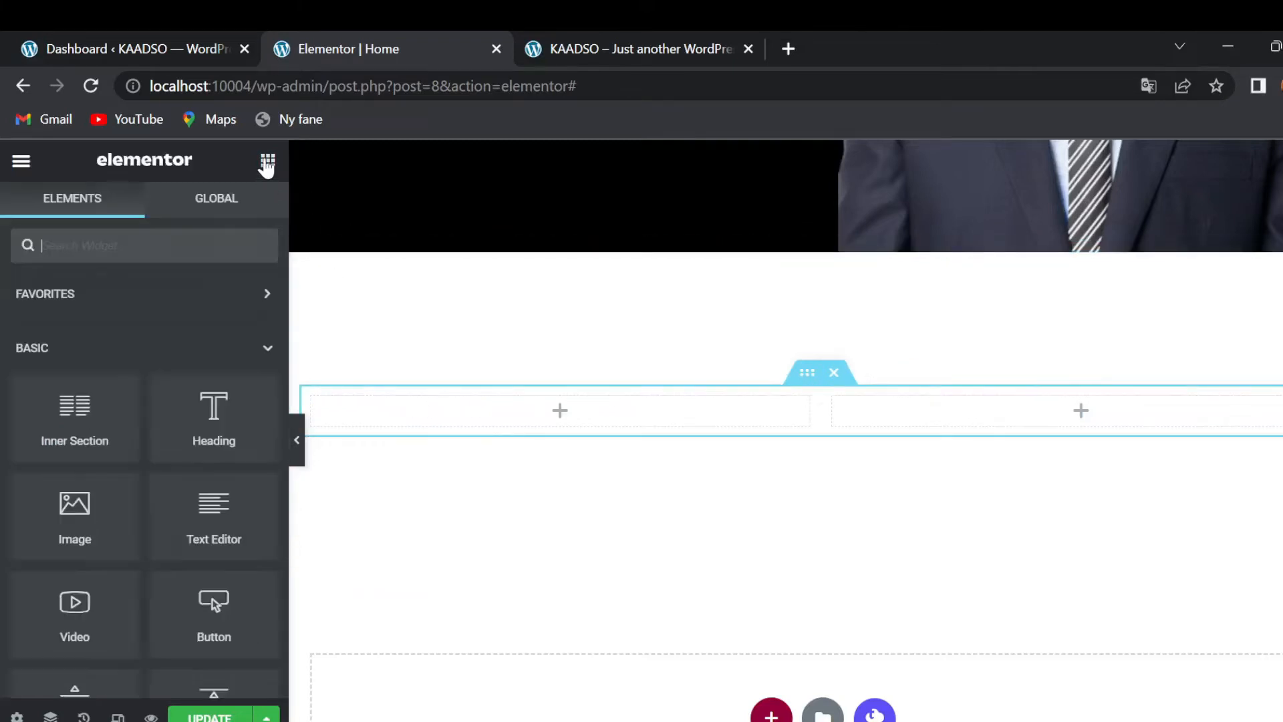
drag(209, 482, 862, 386)
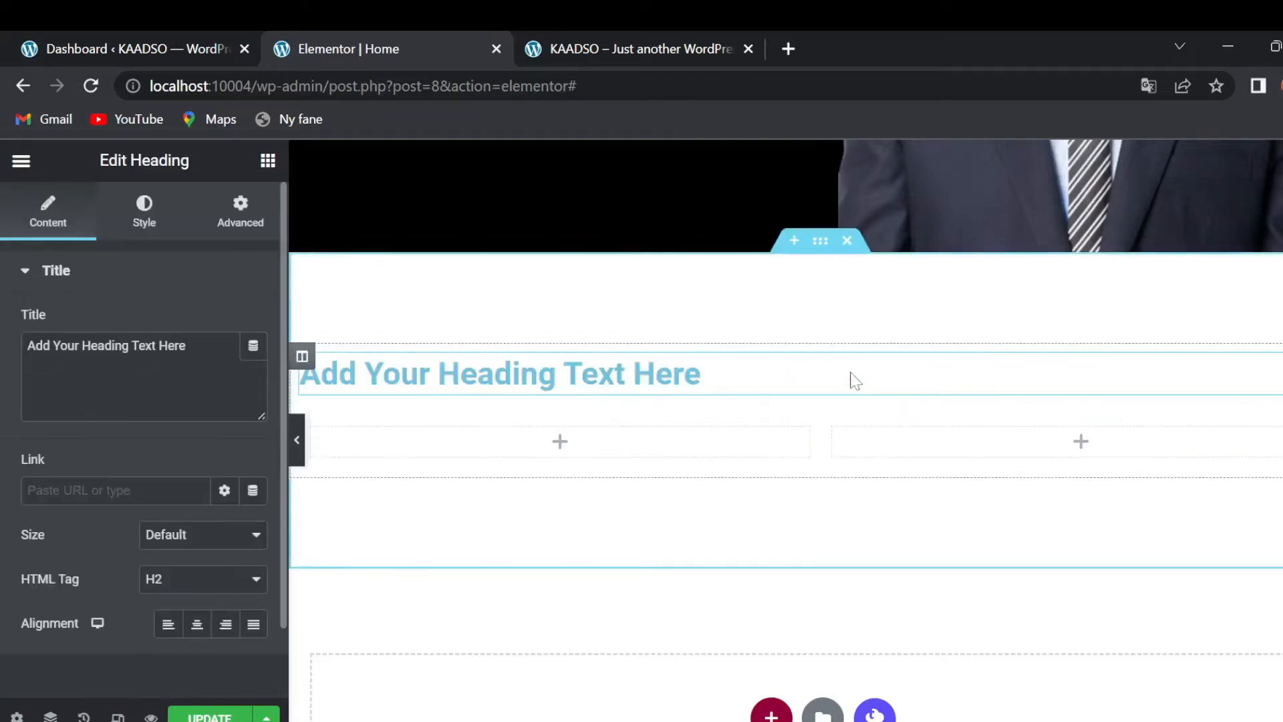
drag(191, 346, 2, 369)
text(Services)
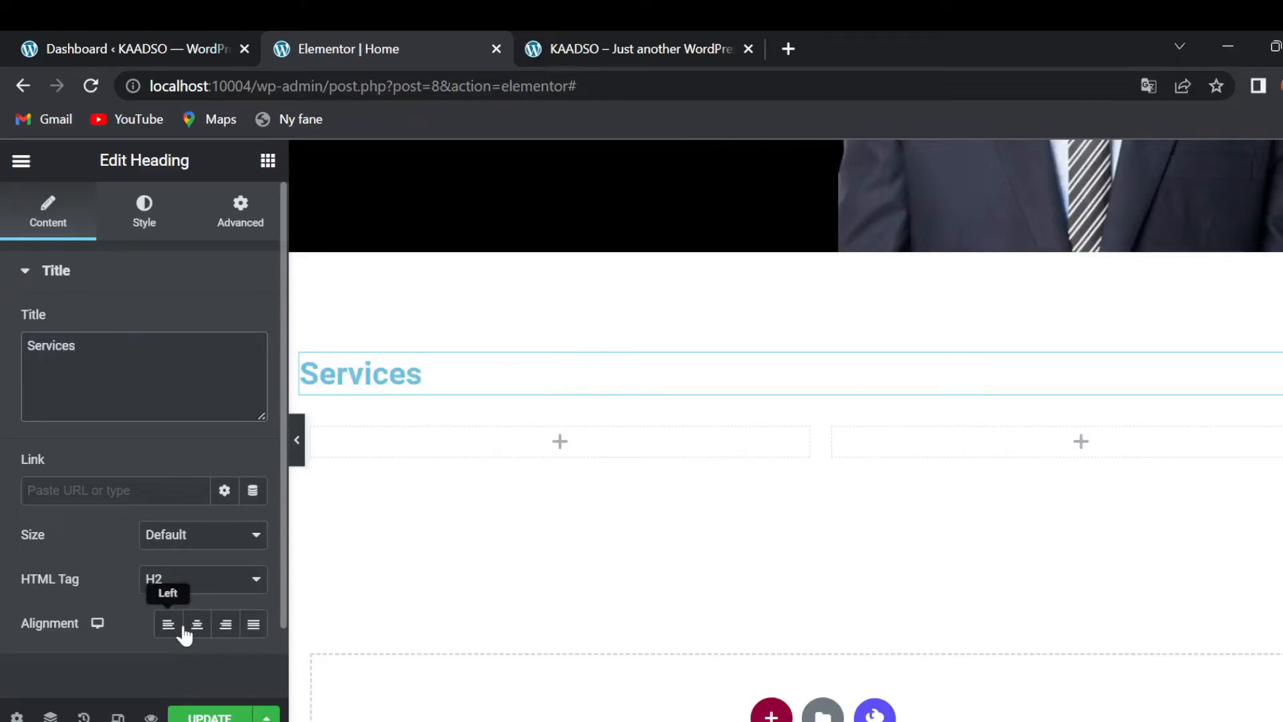
click(201, 633)
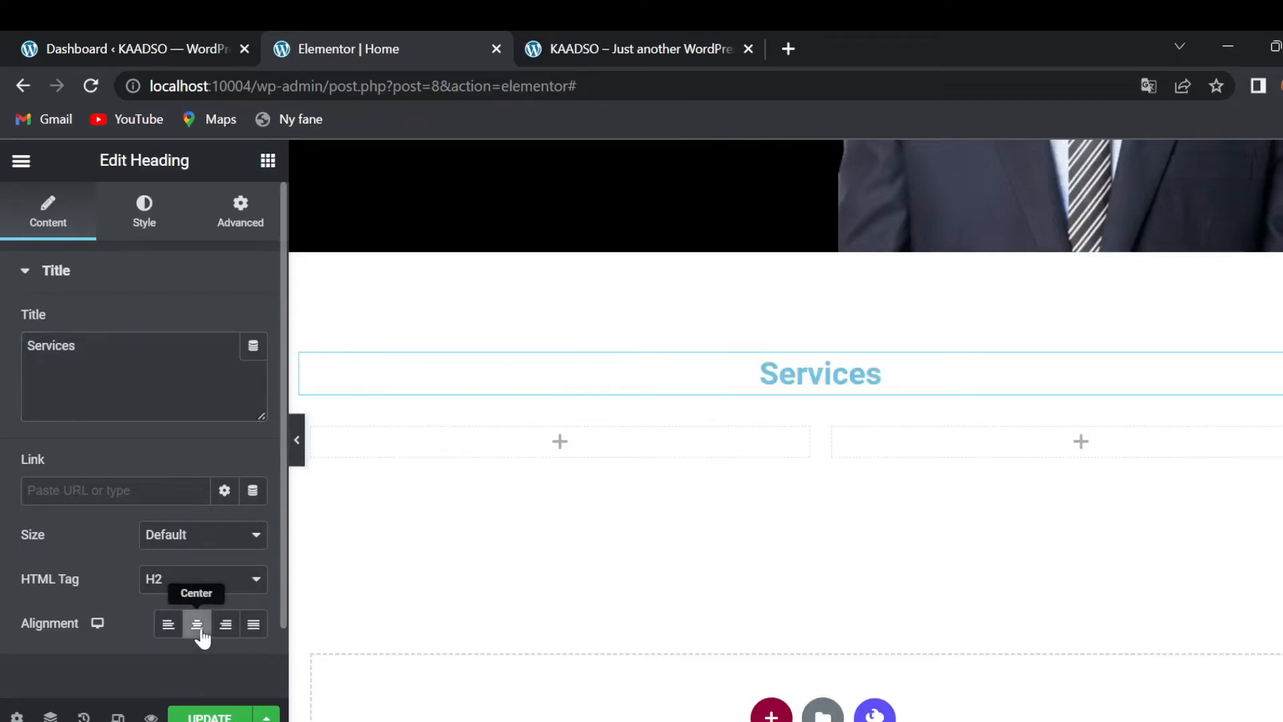
Step: Set the Services heading's text color to #228822
click(142, 212)
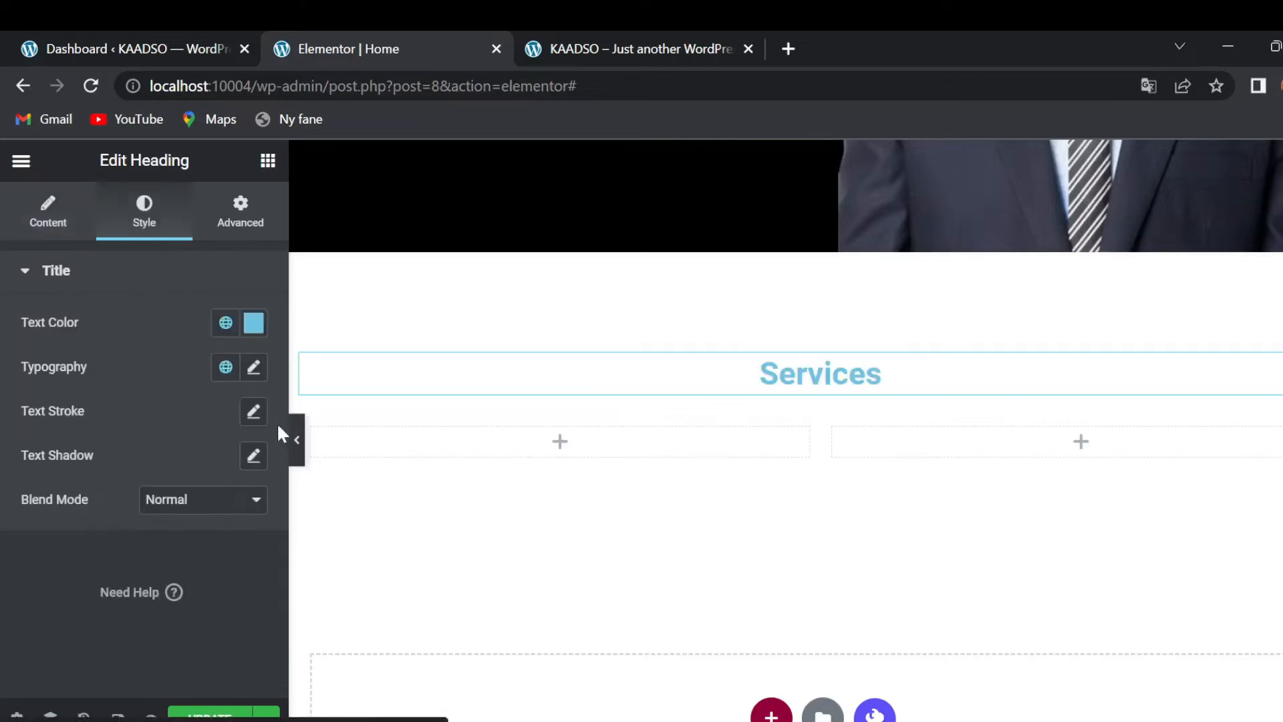
click(253, 324)
text(#22)
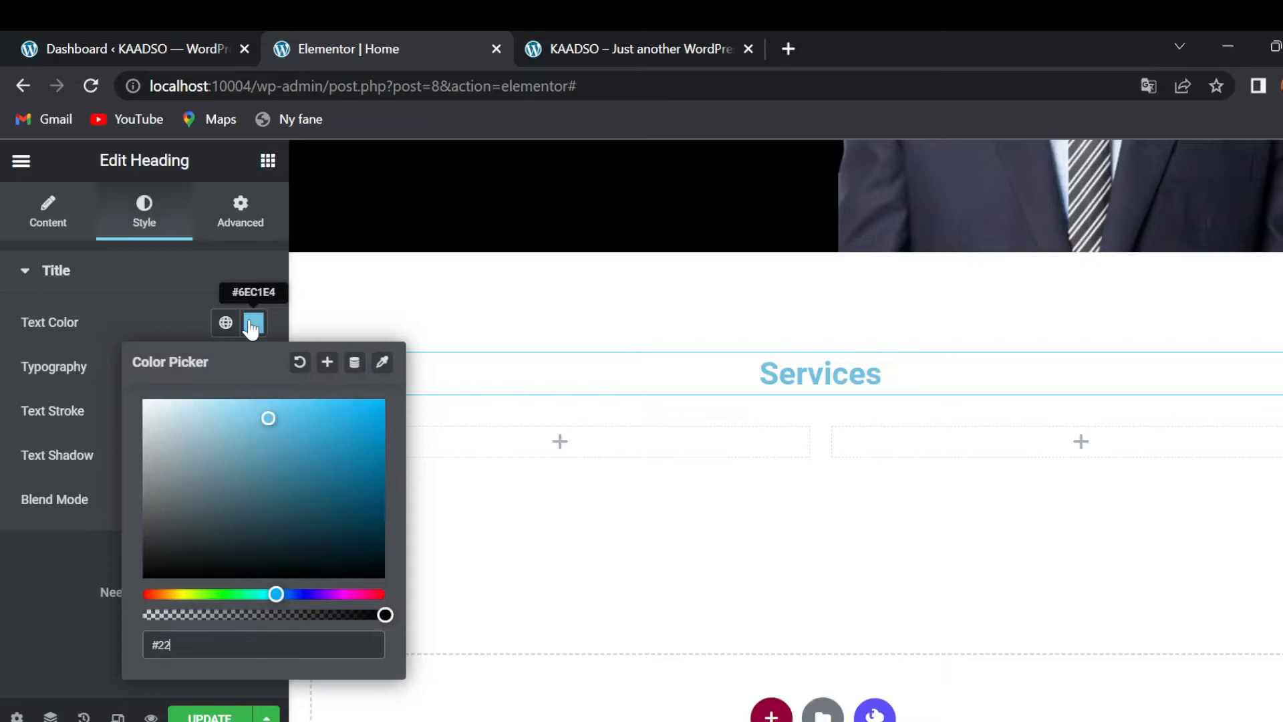
text(8822)
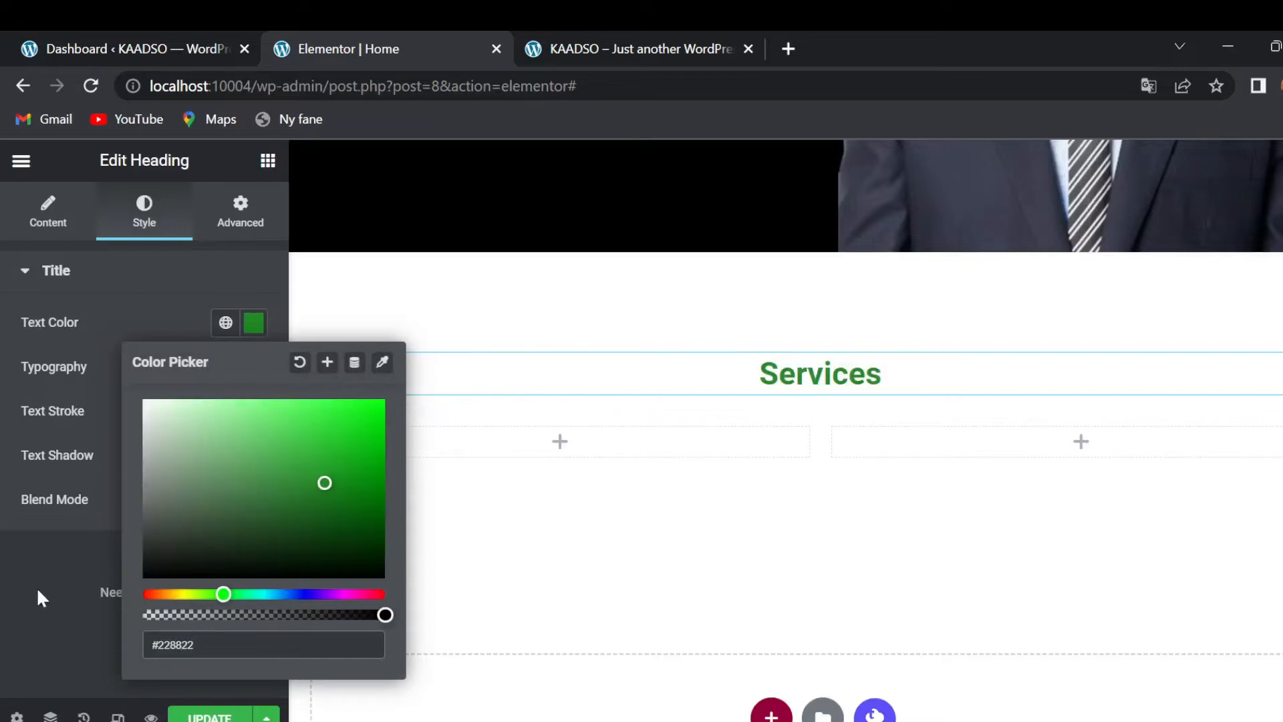
click(39, 589)
Step: Set the Services heading's font size to 40 px in its typography settings
click(252, 368)
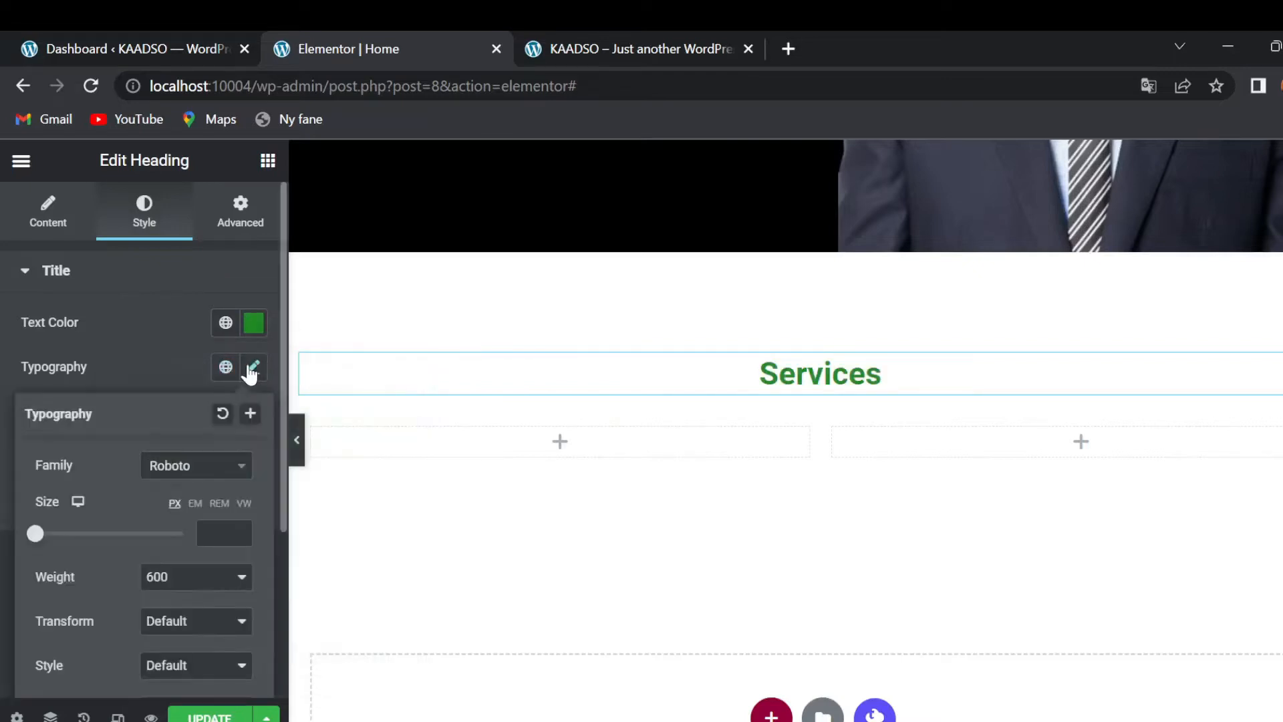
click(203, 533)
text(40)
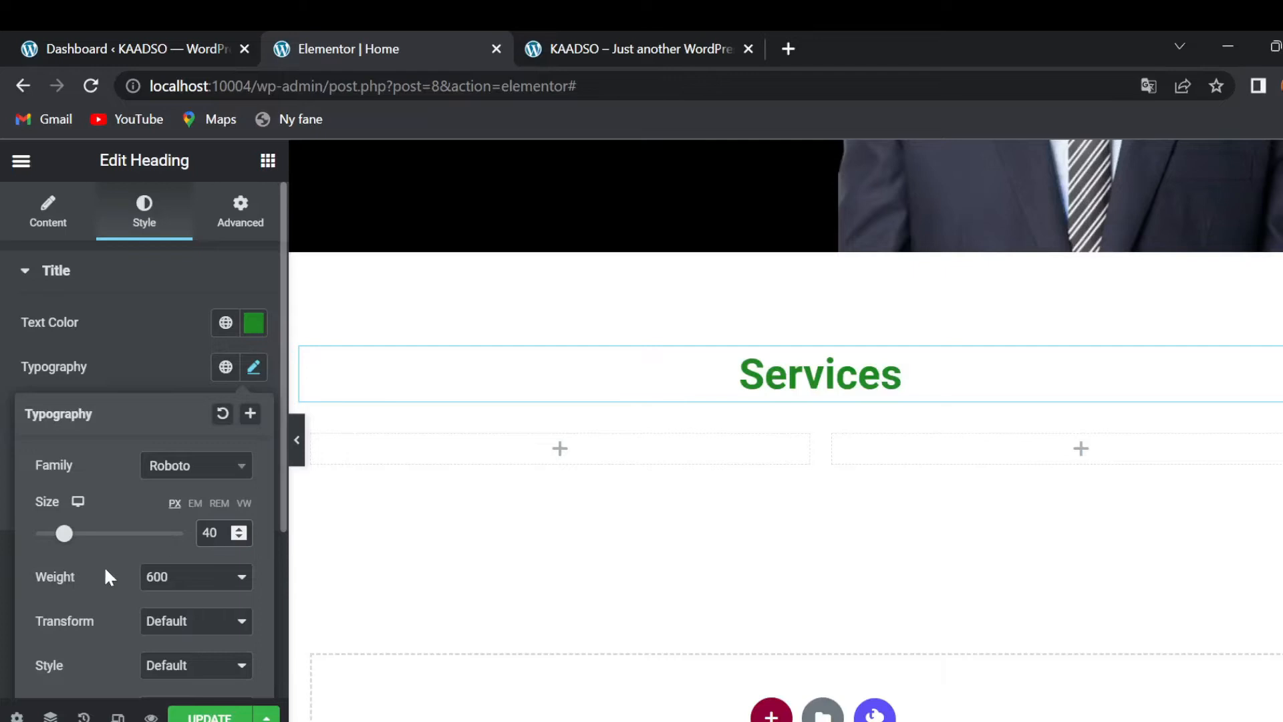
click(3, 553)
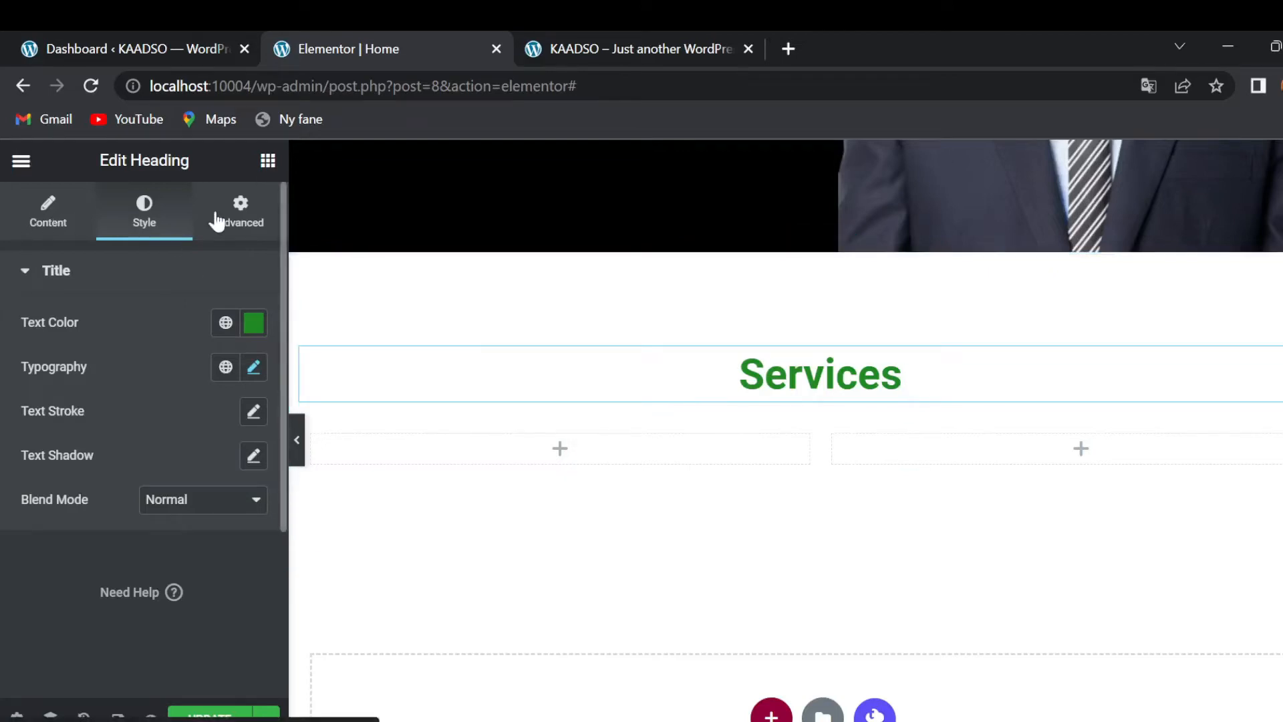
Step: Insert a Divider between the Services heading and the inner section, 10% wide and center-aligned
click(268, 160)
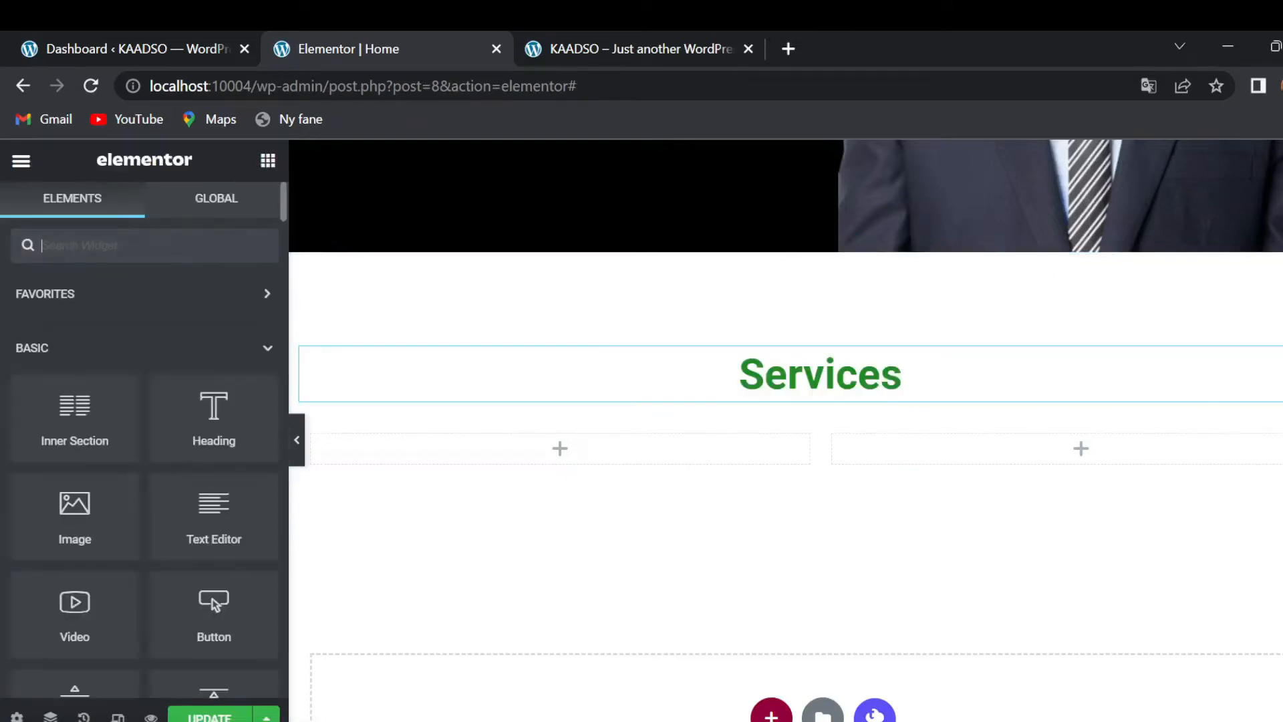
text(diver)
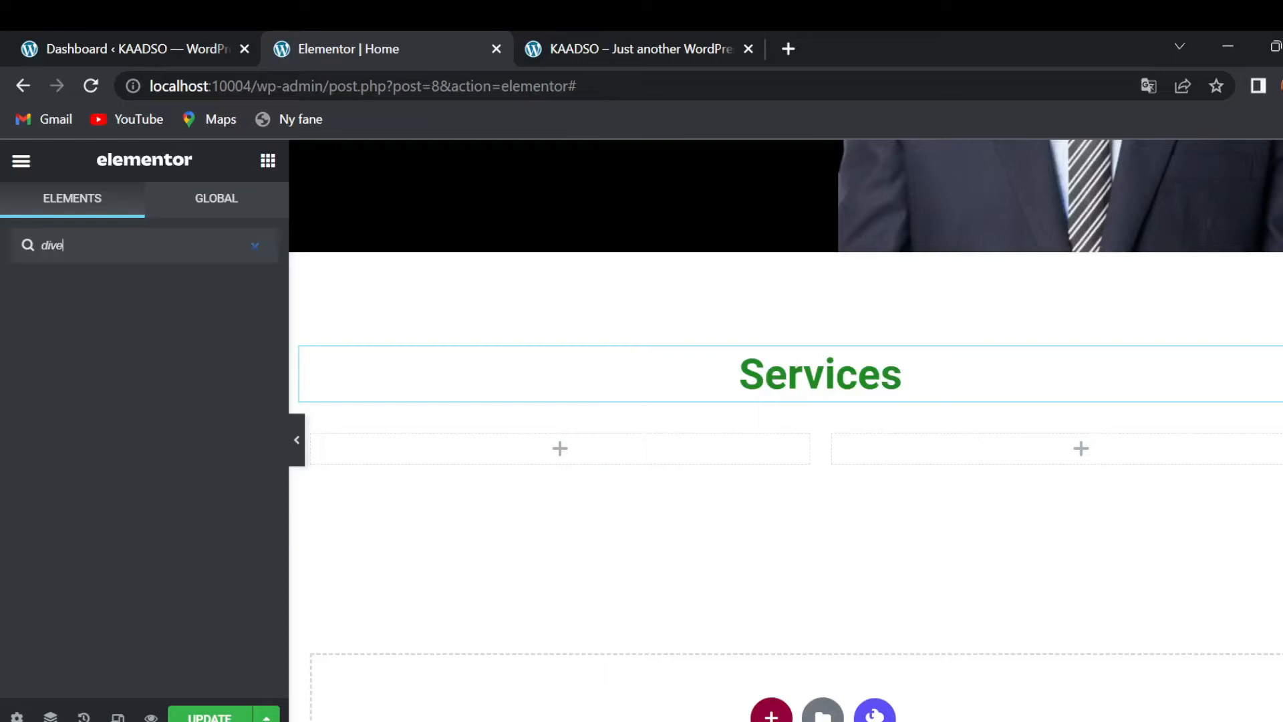
key(BackSpace)
key(BackSpace)
key(BackSpace)
key(BackSpace)
text(d)
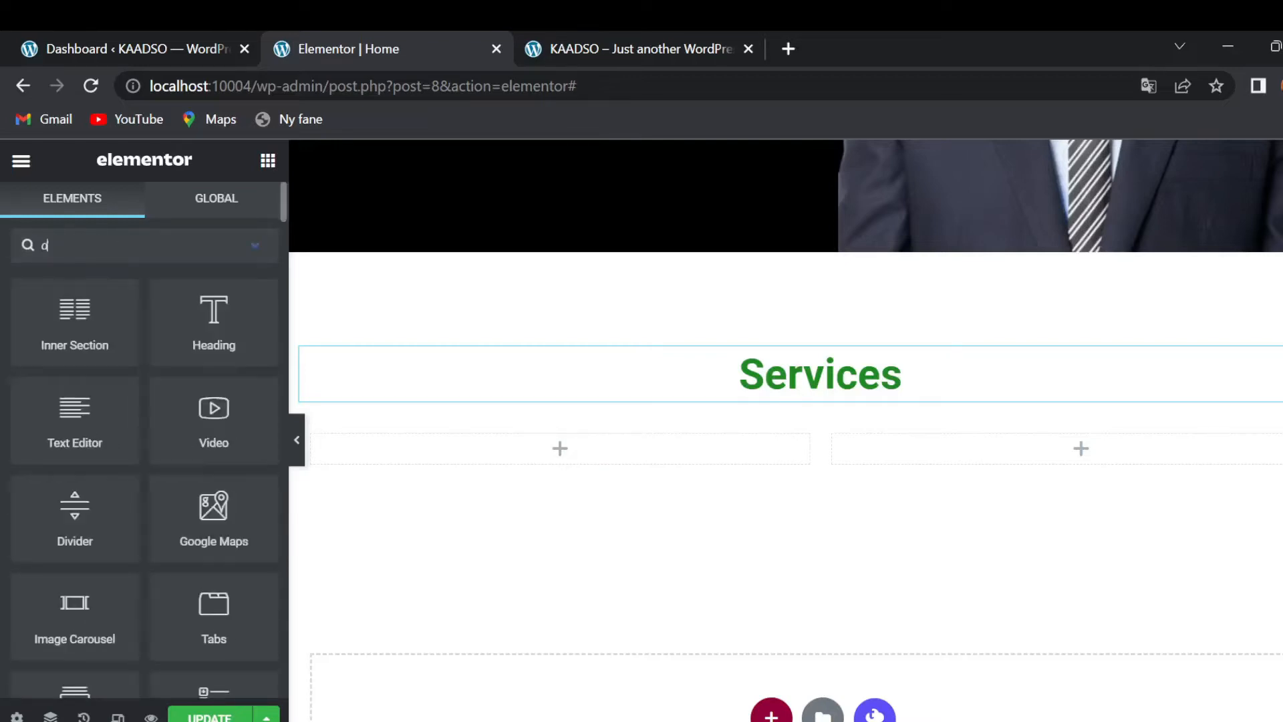
text(iv)
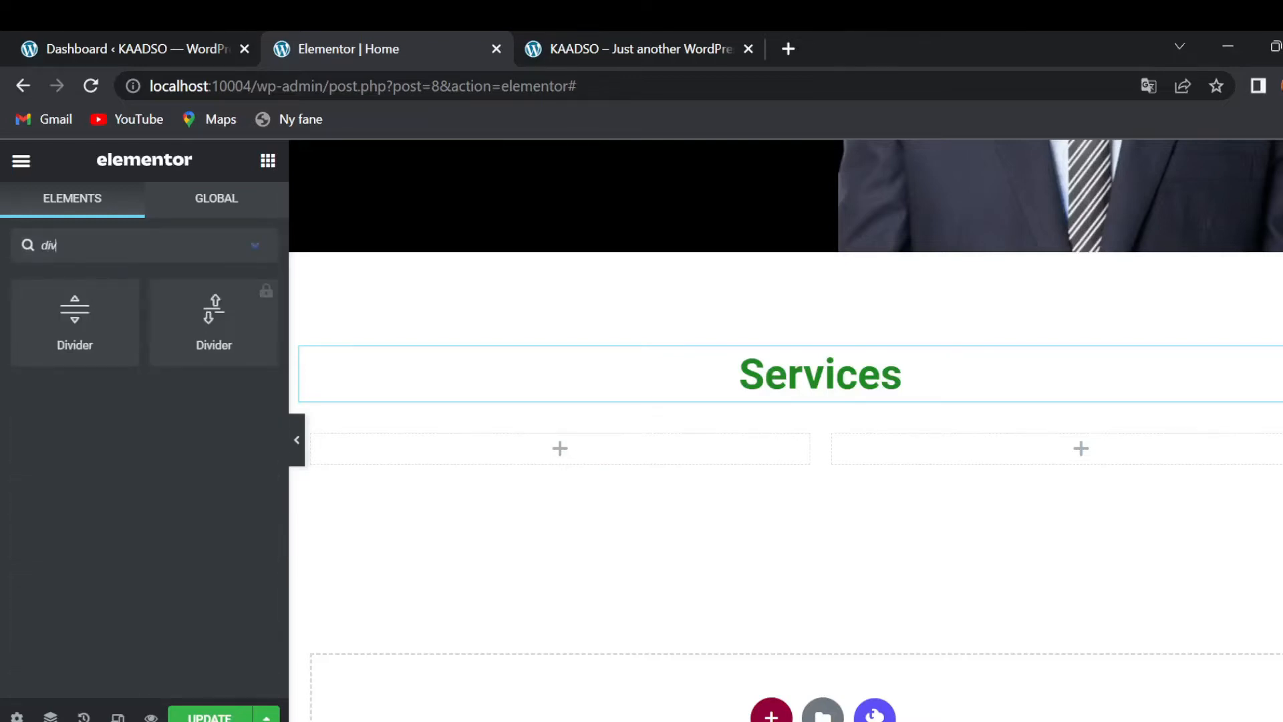
drag(74, 331, 684, 395)
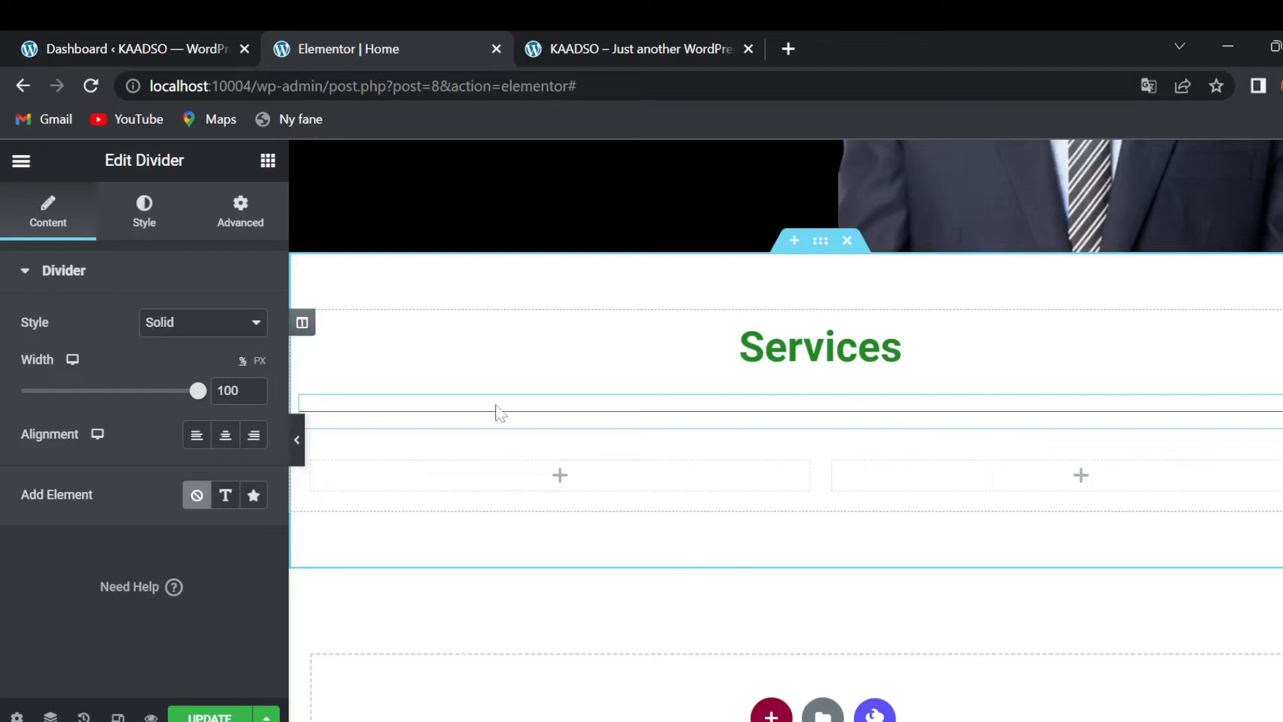
drag(197, 400, 36, 401)
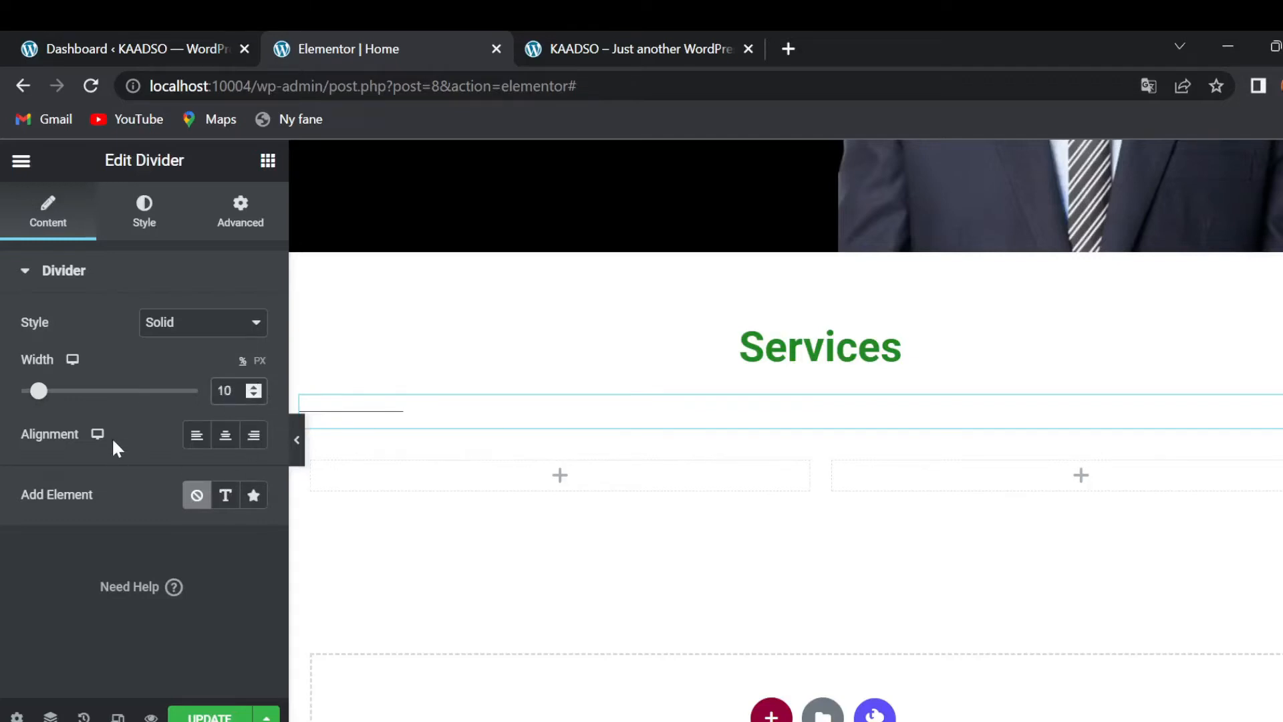
click(223, 440)
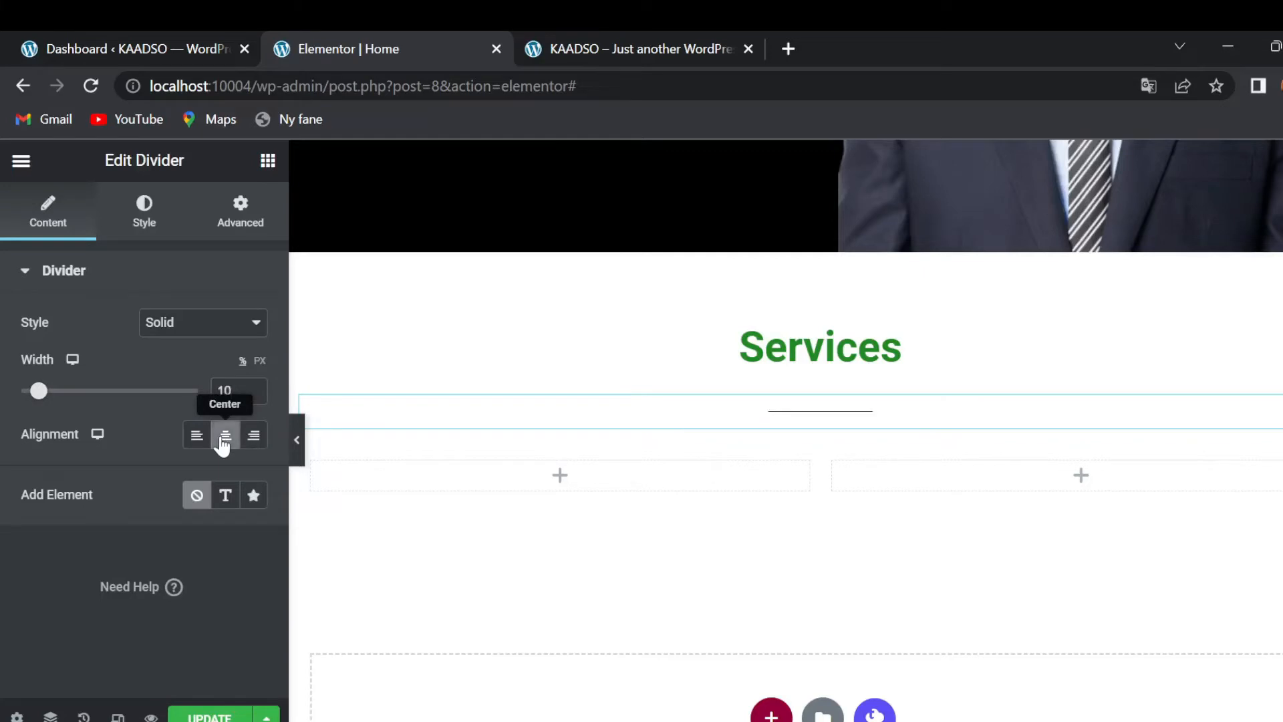
Step: Set the color of the divider under the Services heading to #228822
click(145, 210)
click(255, 325)
text(#)
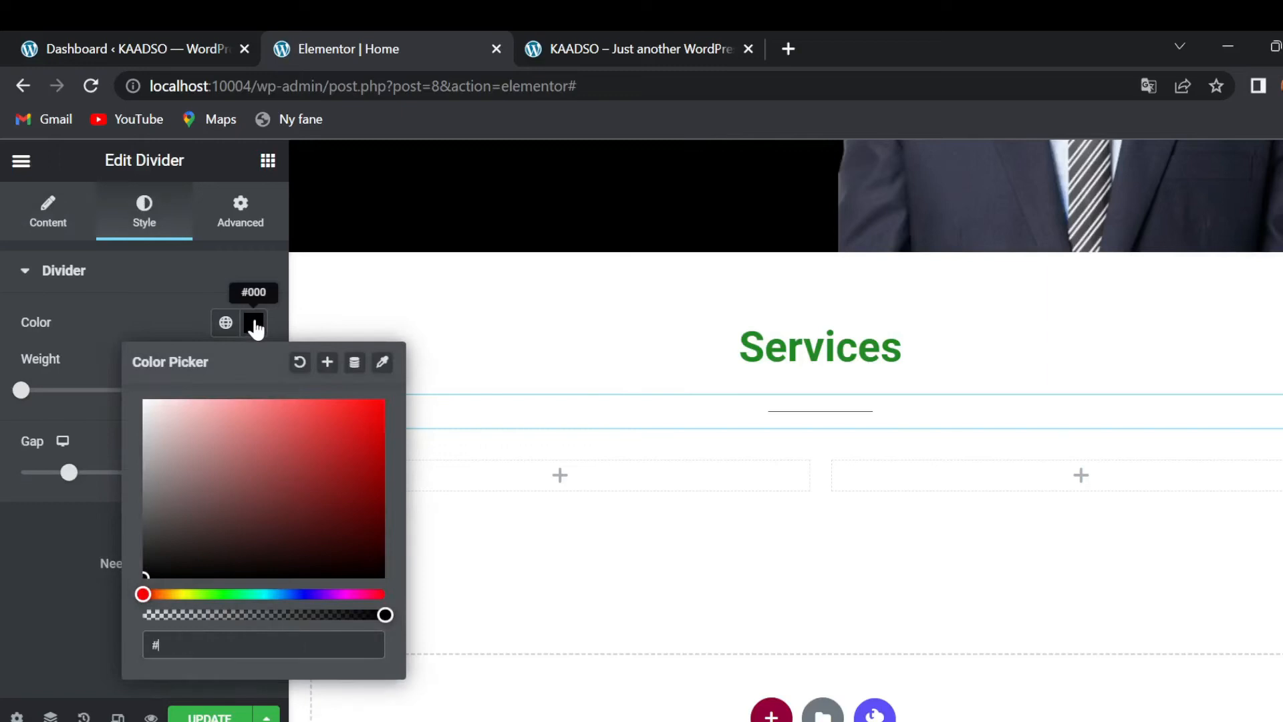
text(228822)
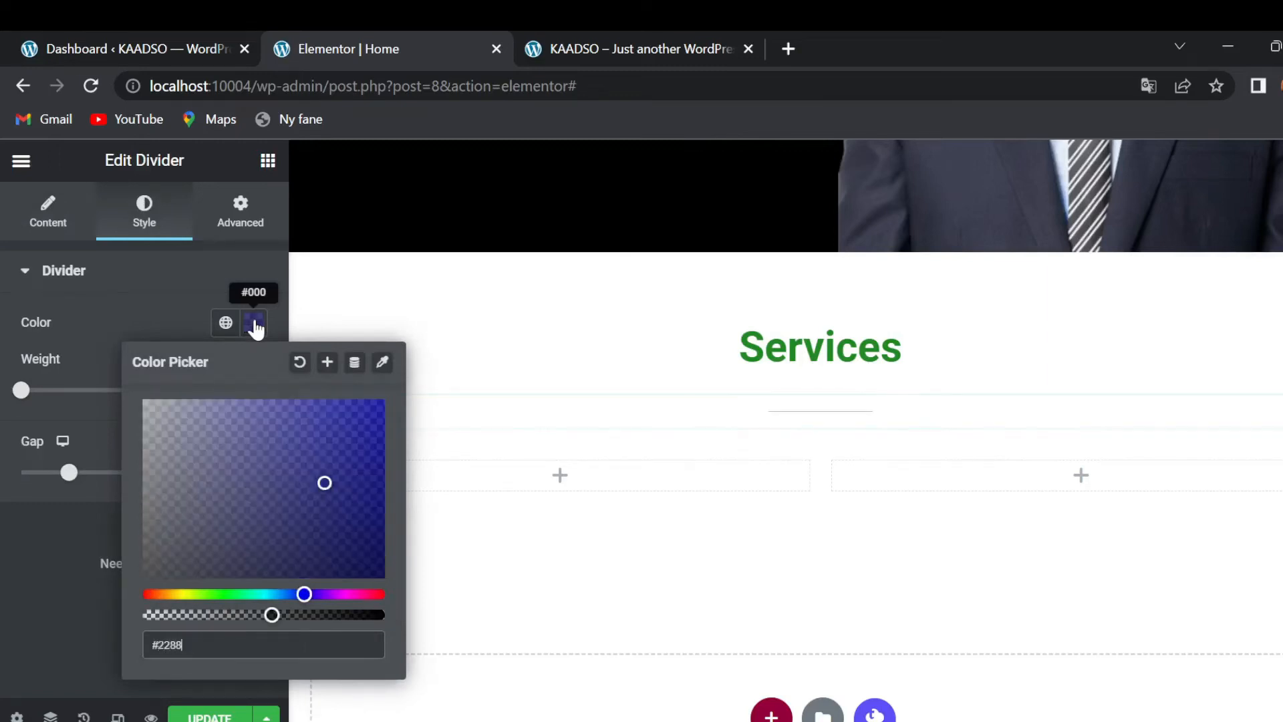
click(49, 511)
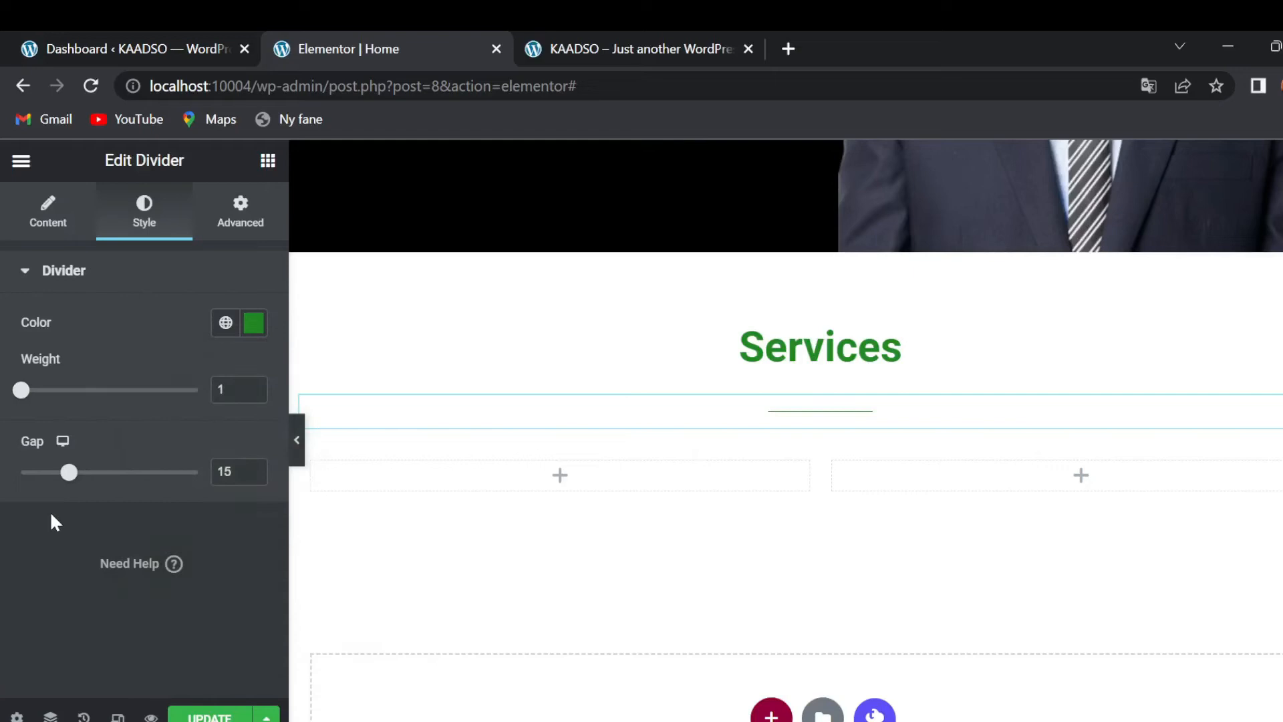
Step: Increase the divider's line weight to 2.6
click(252, 385)
click(253, 385)
click(253, 386)
click(253, 385)
click(253, 385)
click(252, 386)
click(253, 386)
click(253, 386)
click(253, 385)
click(252, 386)
click(253, 386)
click(252, 386)
click(252, 386)
click(253, 385)
click(252, 386)
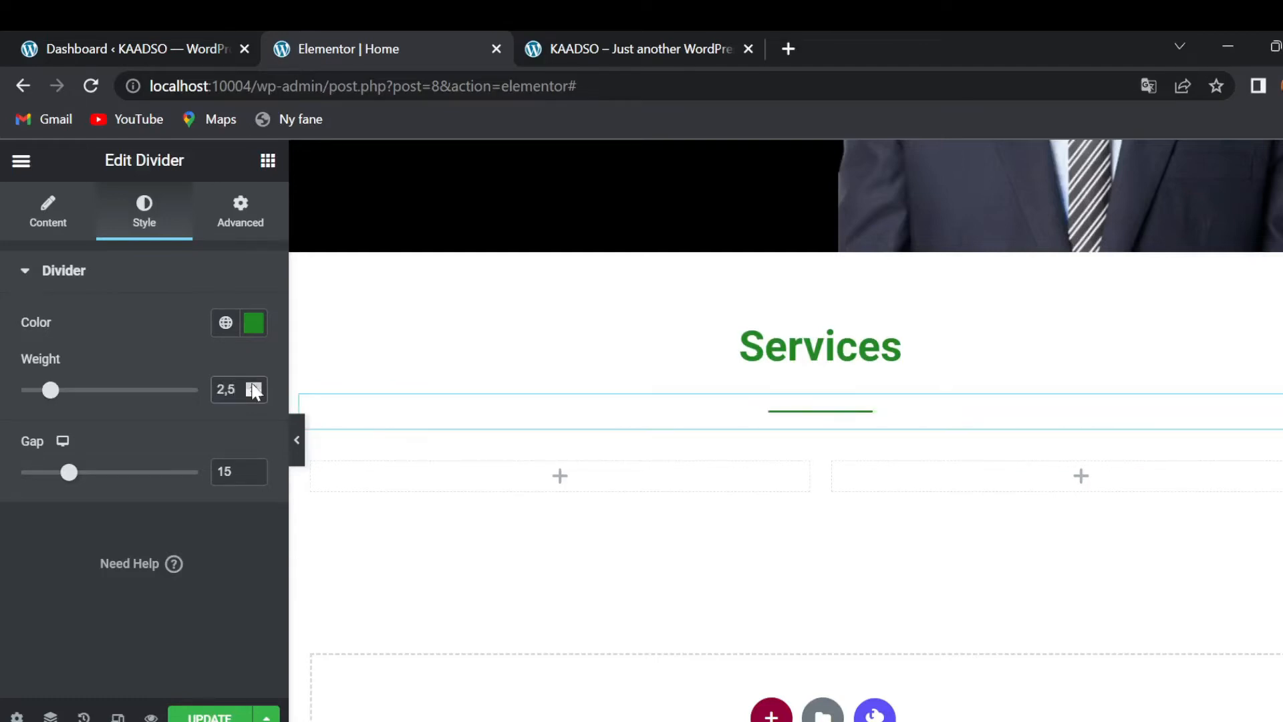
click(253, 385)
click(253, 386)
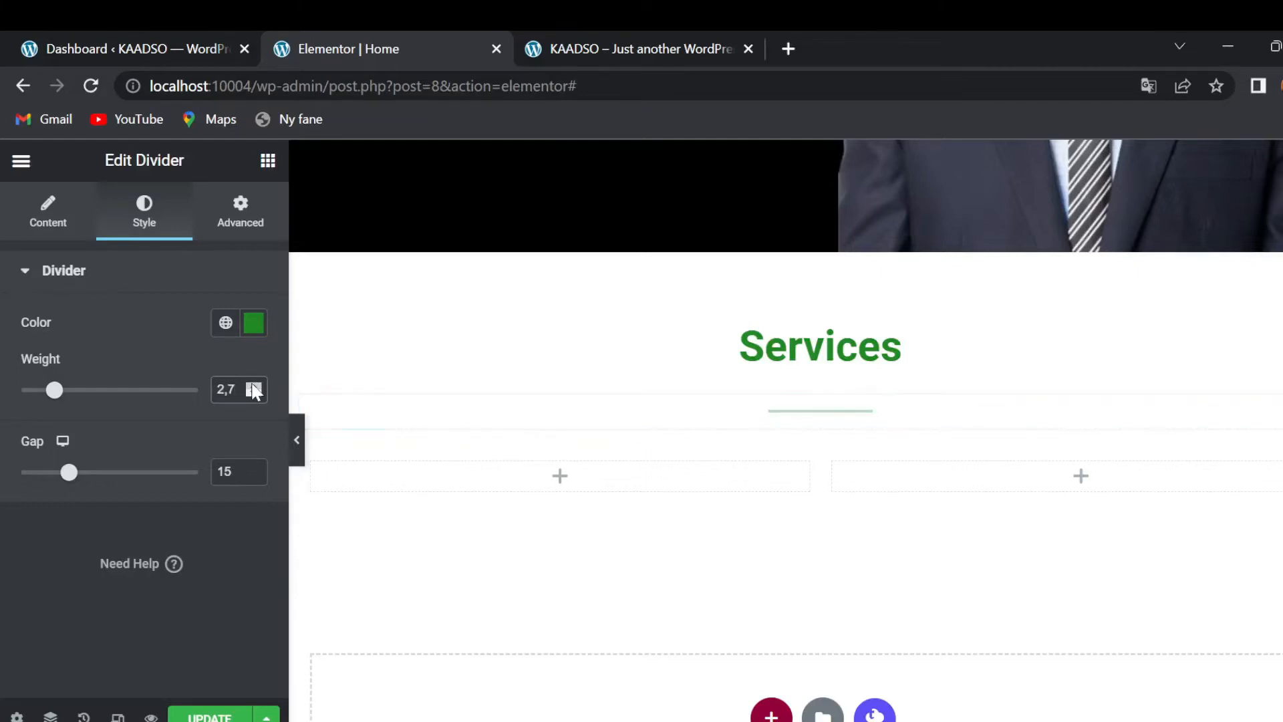
click(257, 387)
click(253, 393)
click(253, 393)
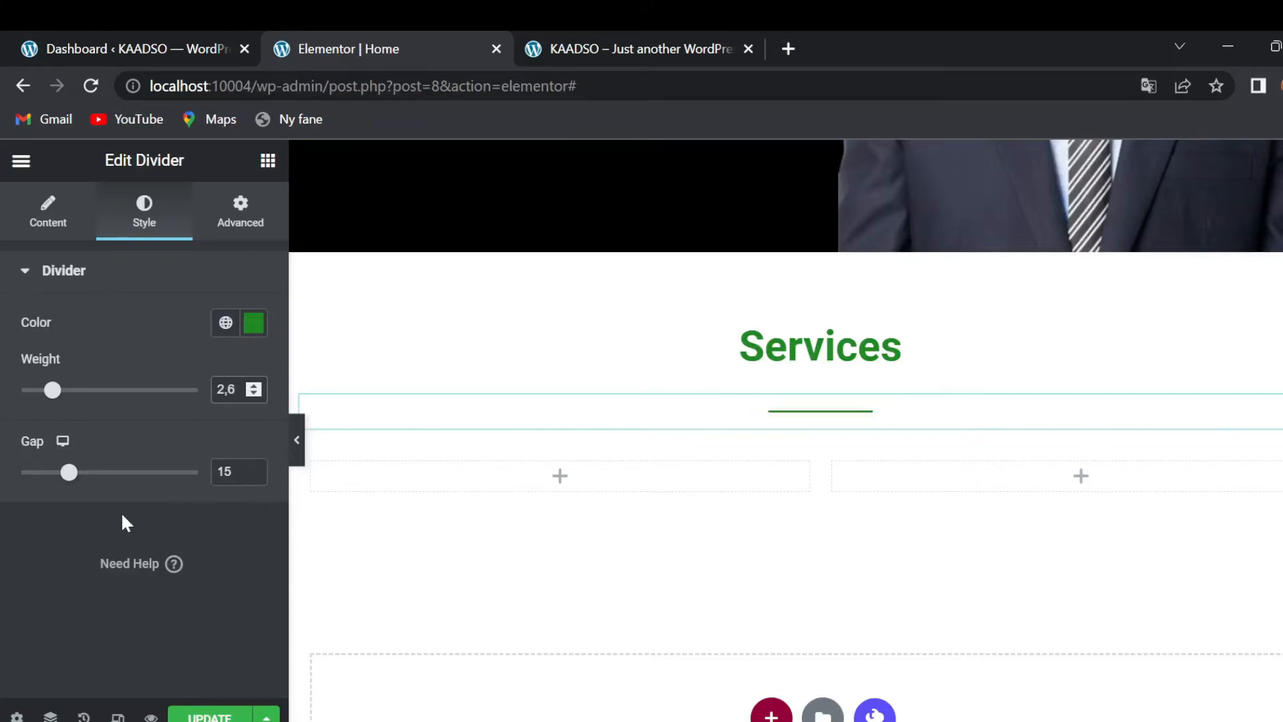
Step: Reduce the divider's gap to 2
drag(69, 473, 28, 480)
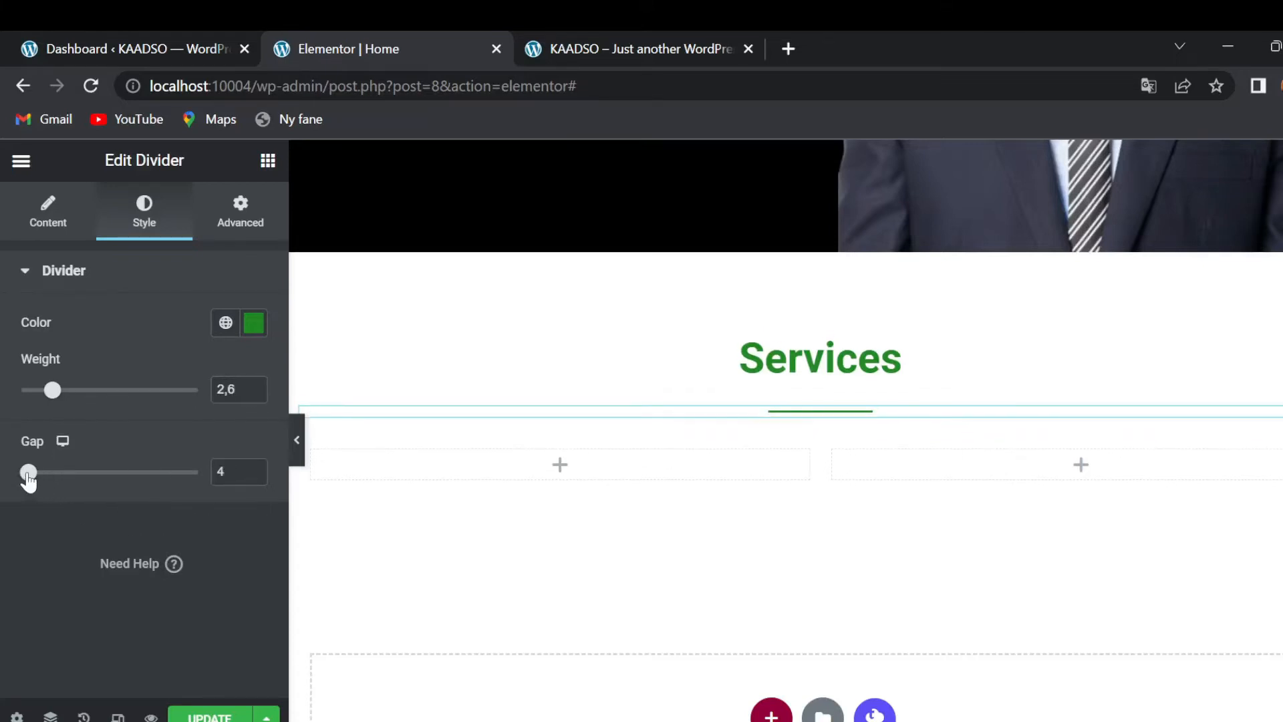
click(254, 475)
click(254, 475)
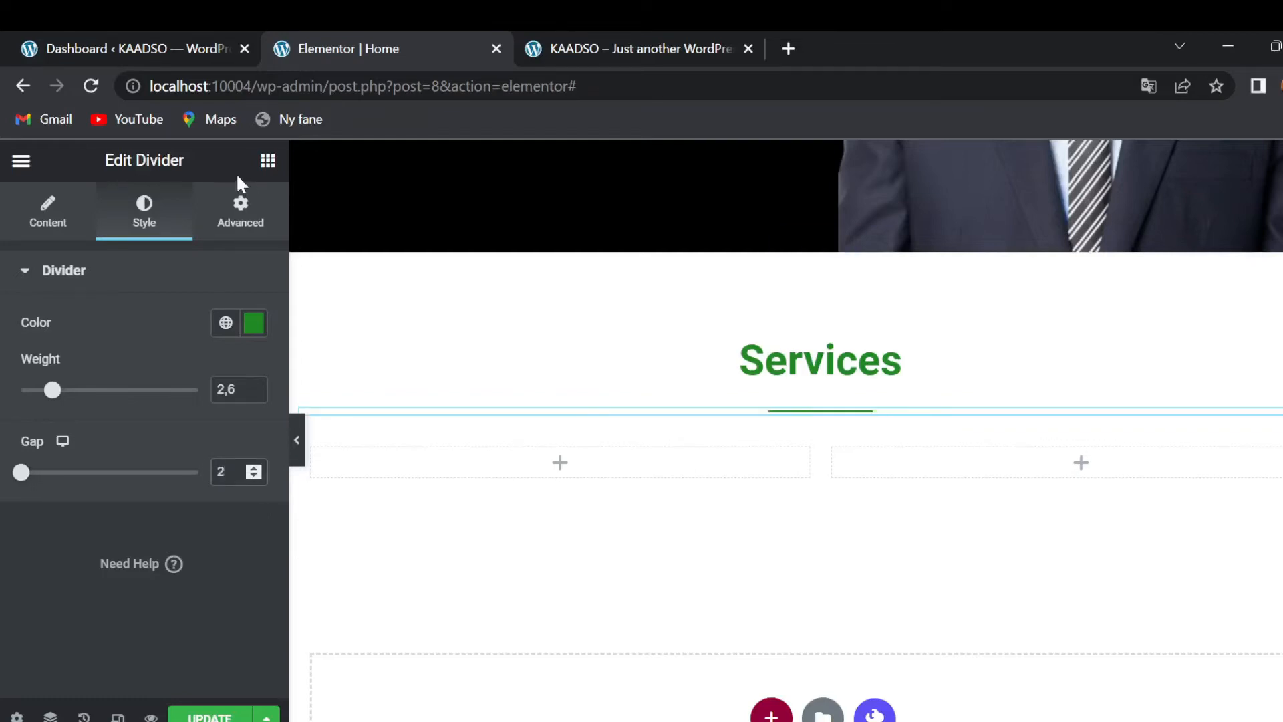
Step: Unlink the divider's margin values and set only the top margin to -20 px
click(241, 212)
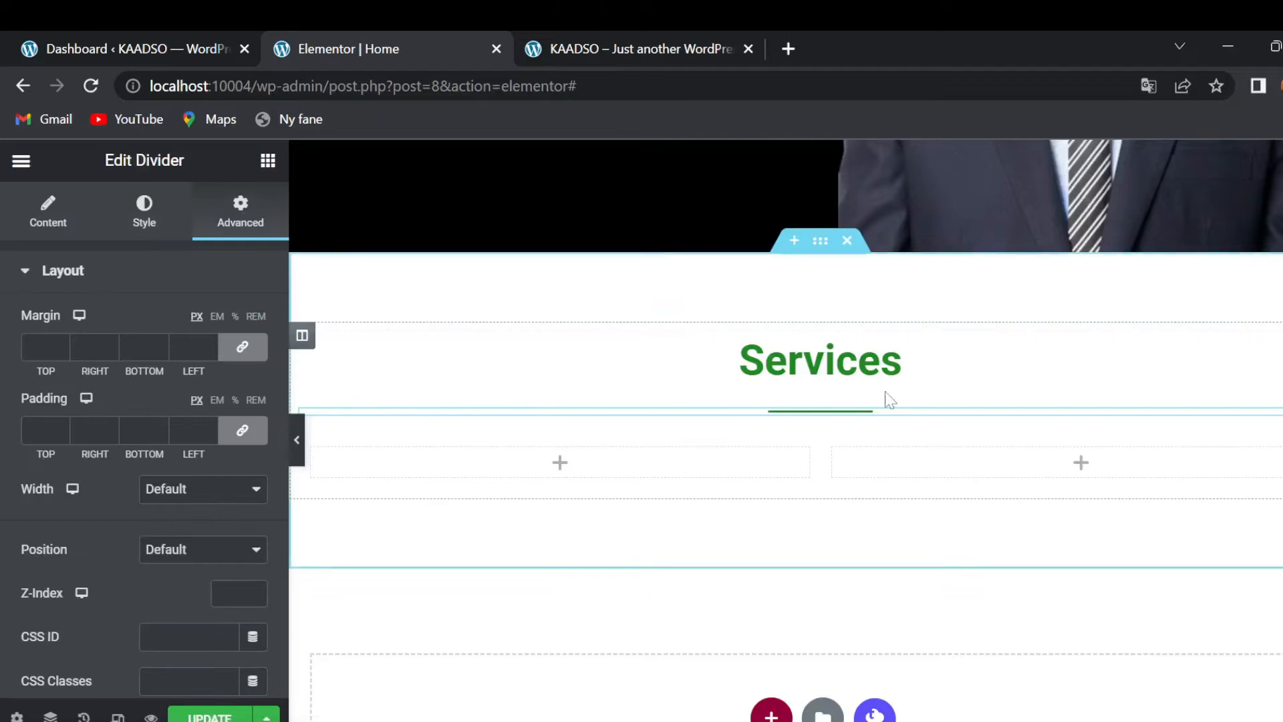
click(232, 348)
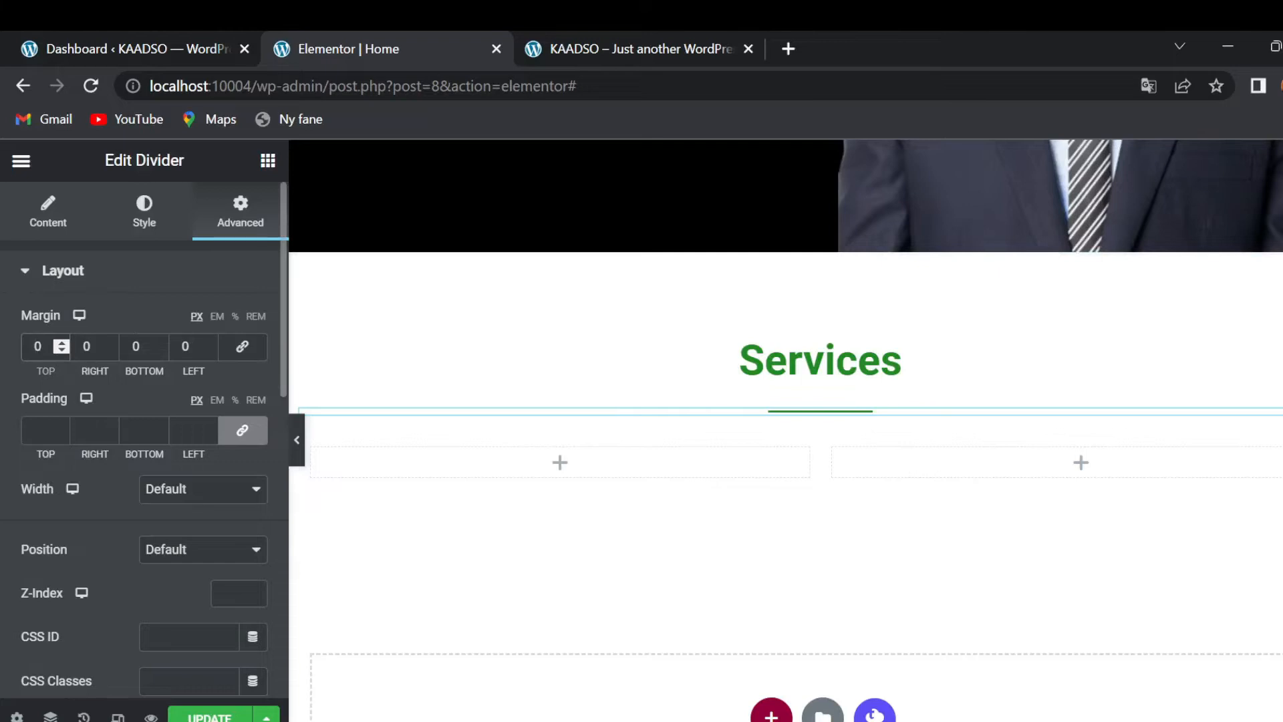
text(2)
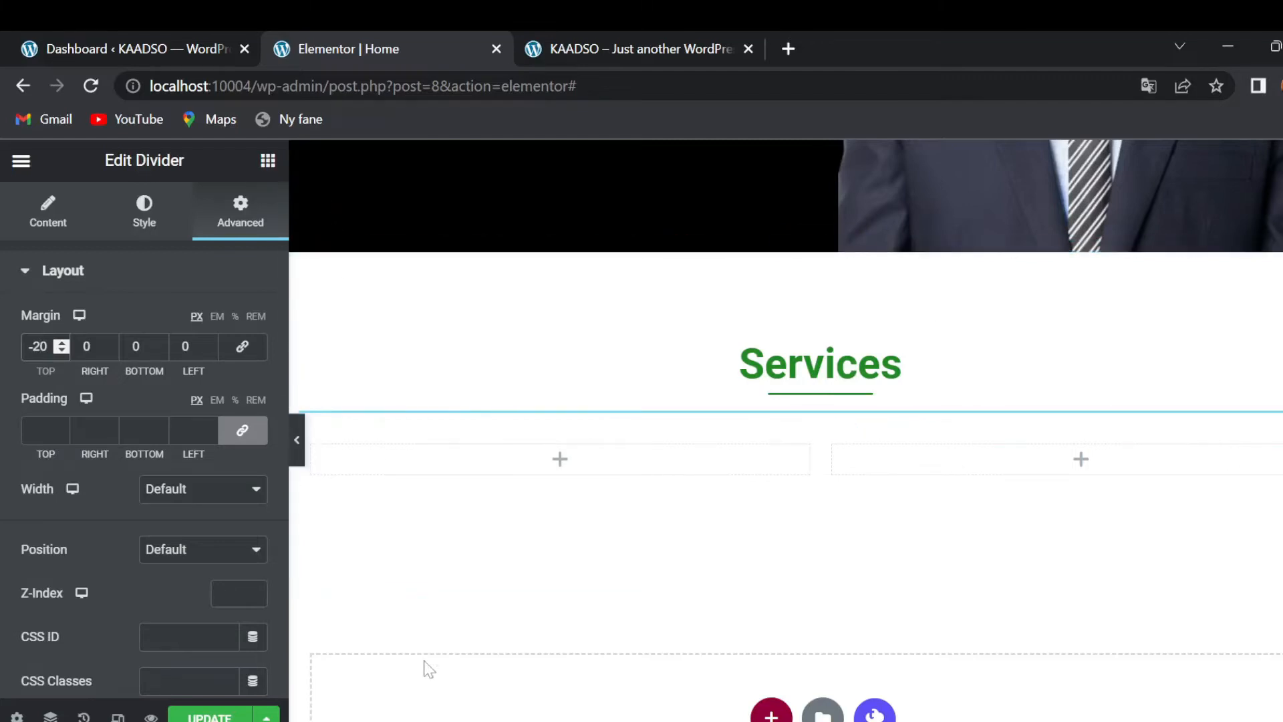
Step: Find the Icon Box widget by searching for "icon" and place it in the inner section's first column
click(267, 161)
text(icon)
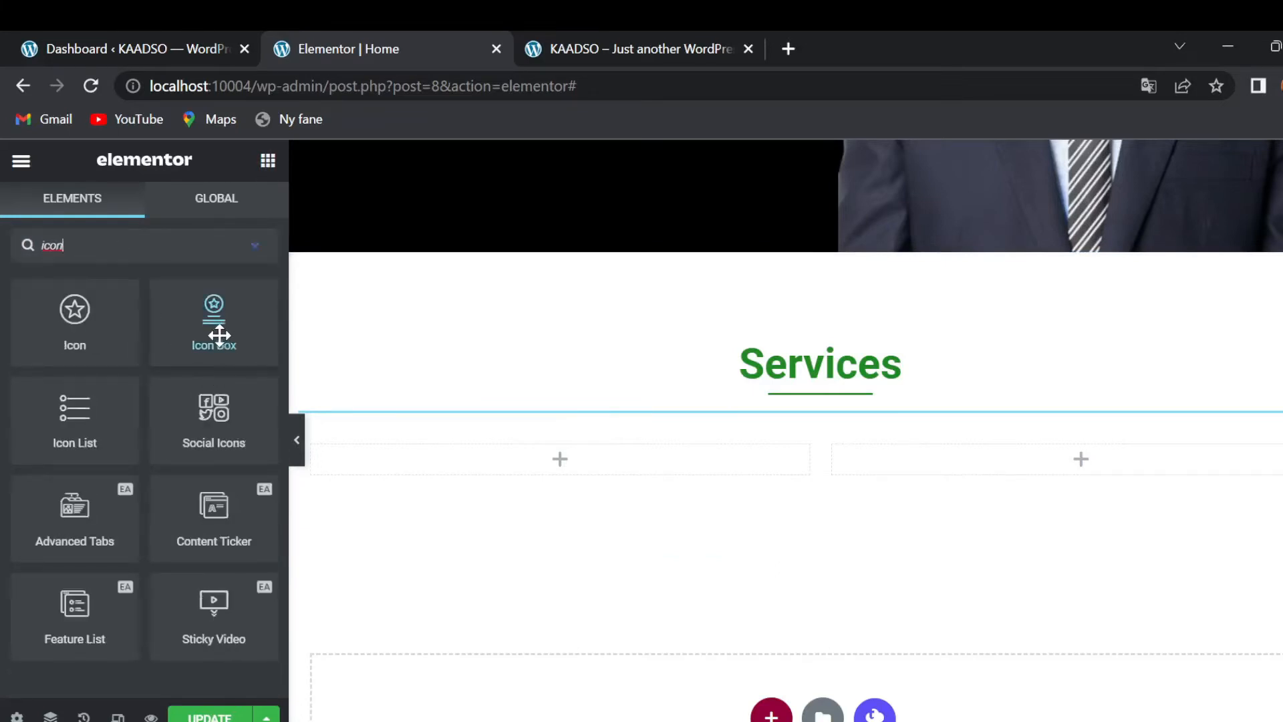
drag(223, 338, 453, 464)
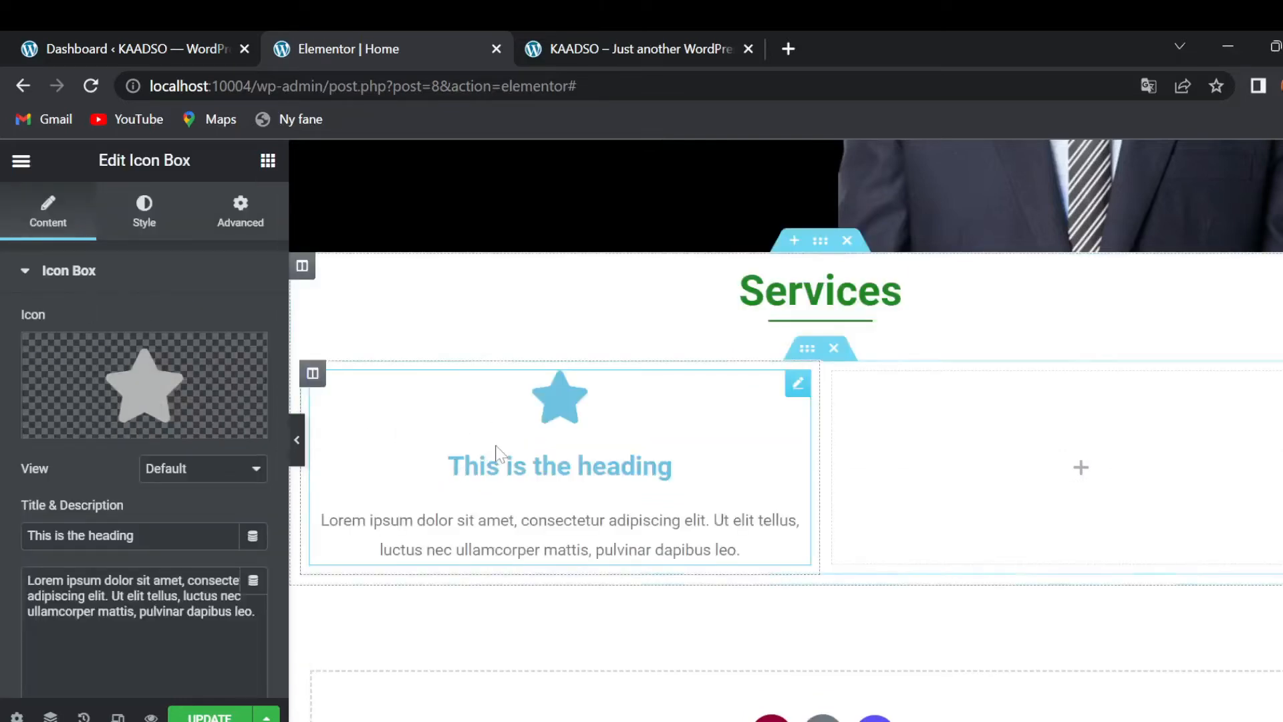
mouse_move(164, 427)
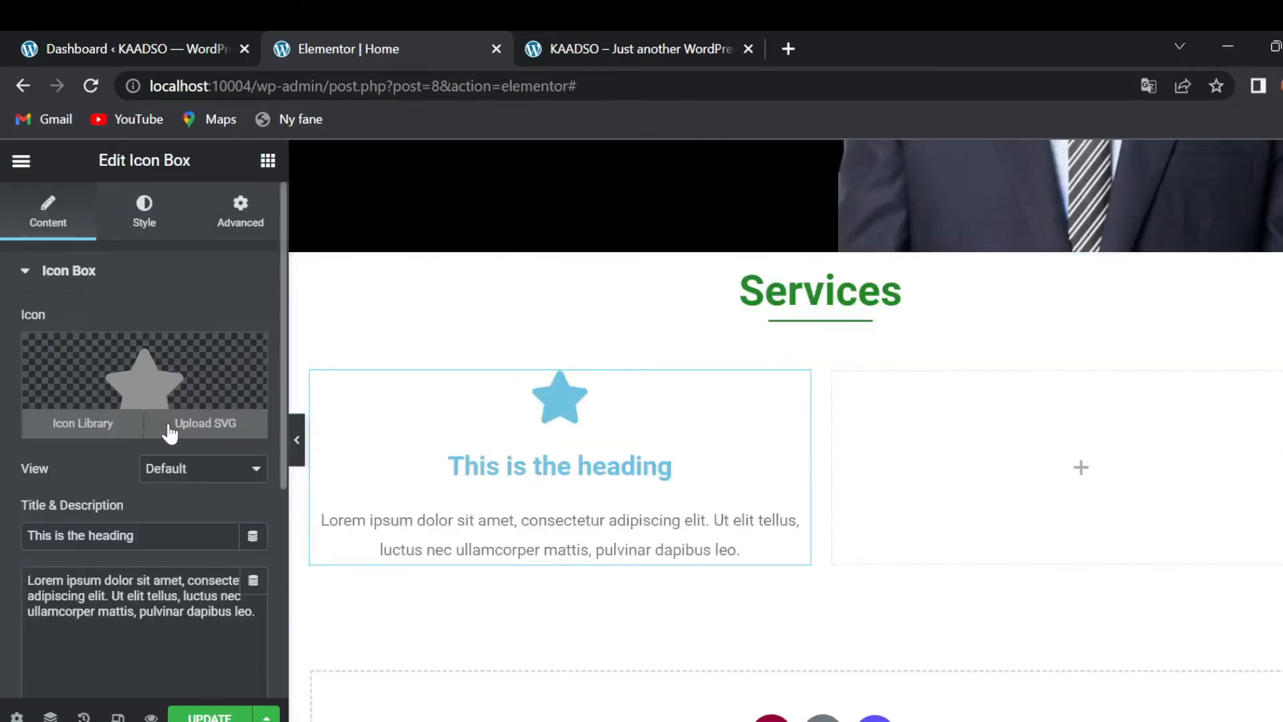
Step: Replace the icon box's star icon with the media library image undraw_web_developer_re_h7ie.svg
click(93, 428)
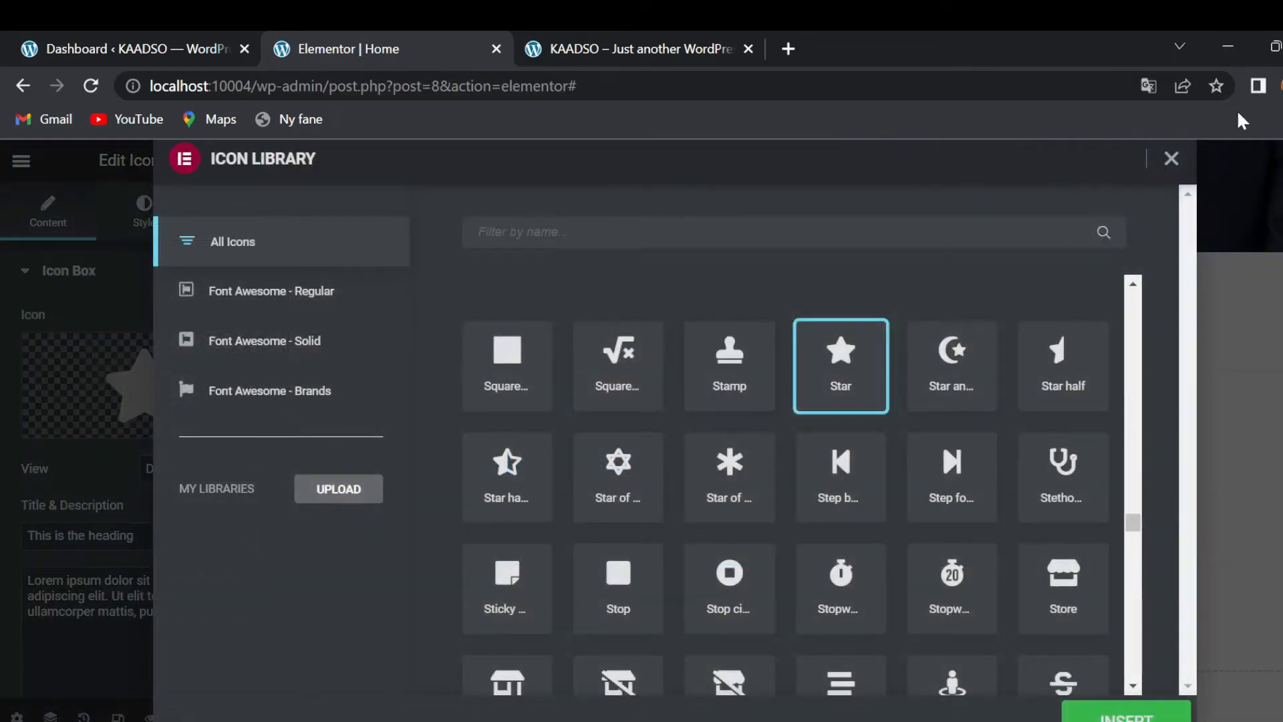
click(1171, 159)
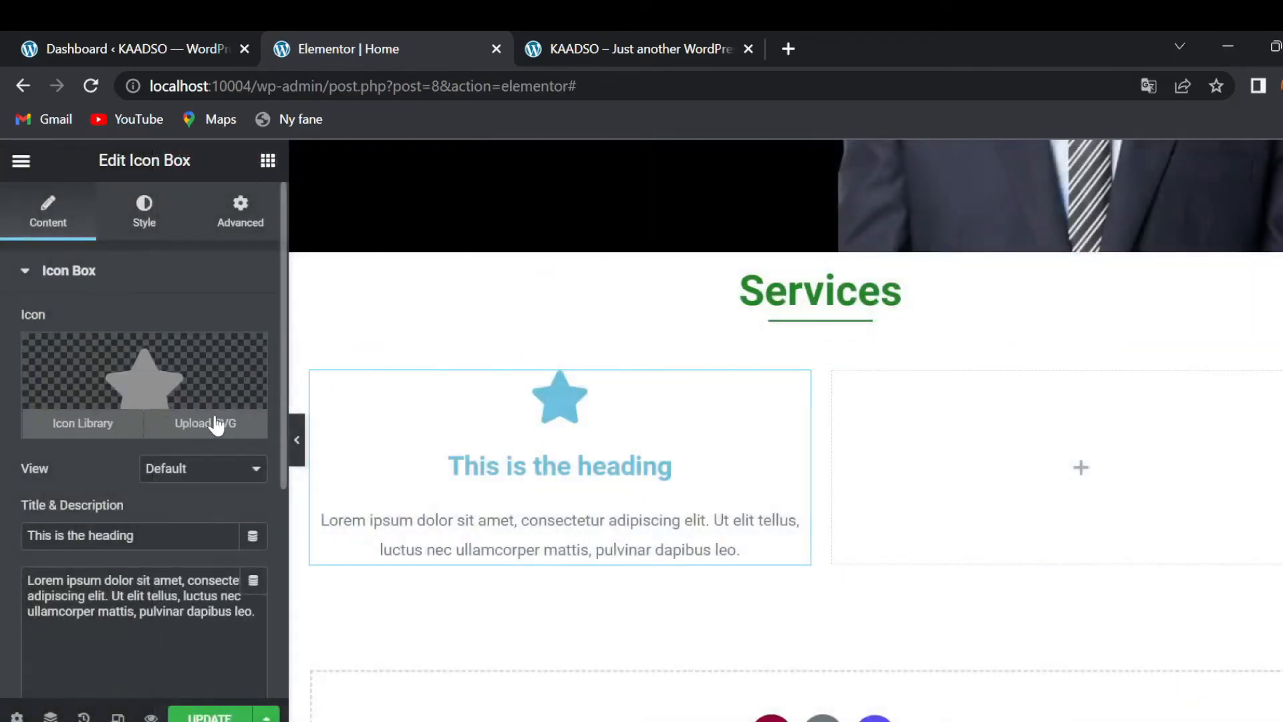
mouse_move(206, 431)
click(177, 433)
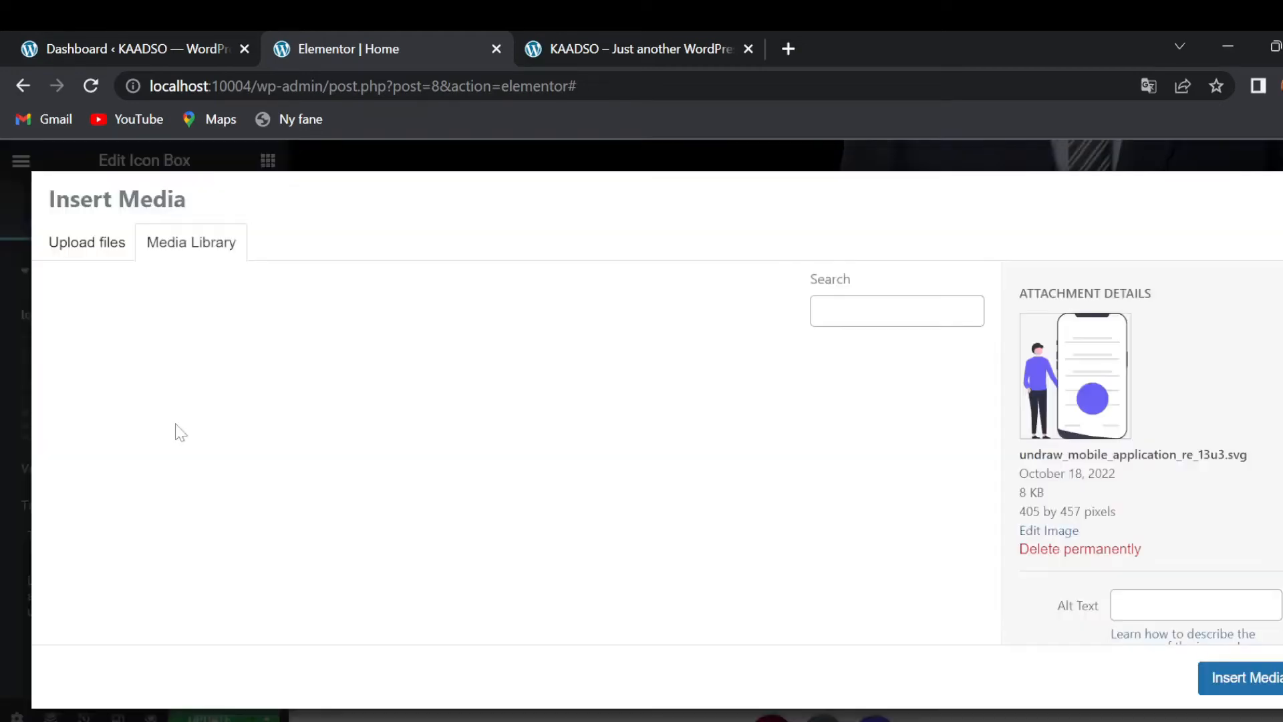
click(91, 414)
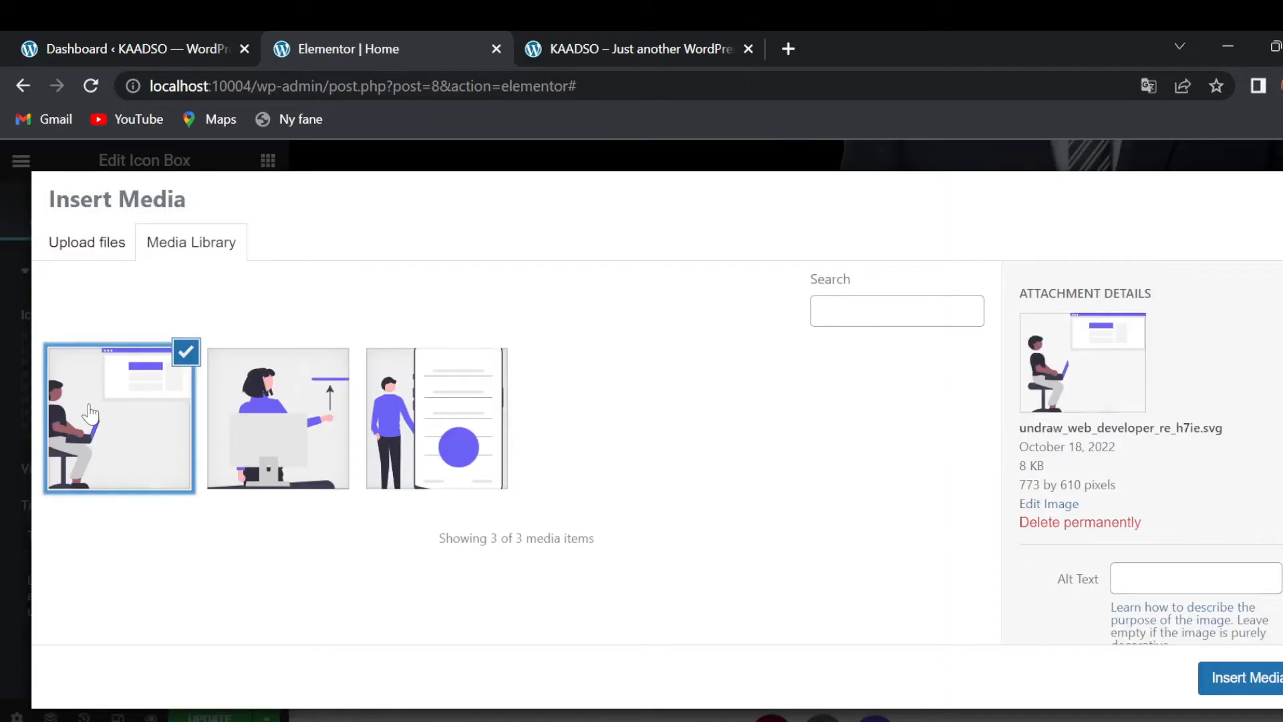
click(1242, 686)
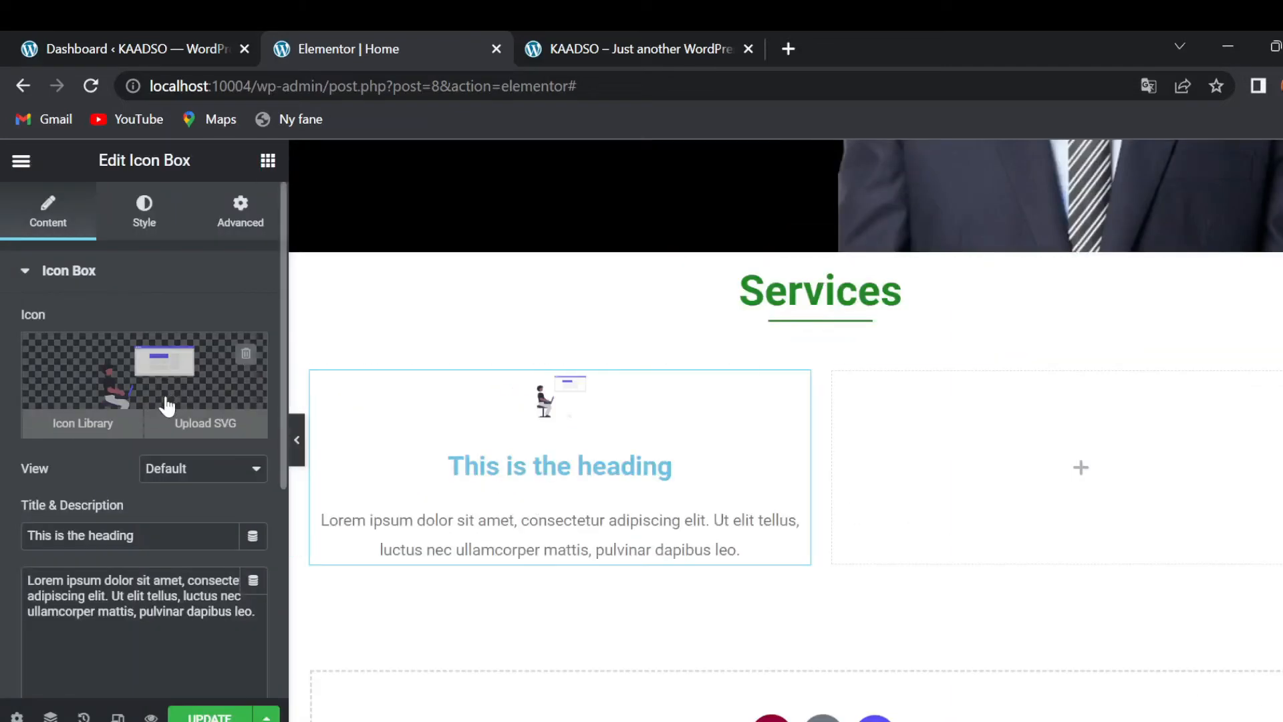
Step: Set the icon's view to Framed and try the Square shape before returning it to Circle
click(219, 479)
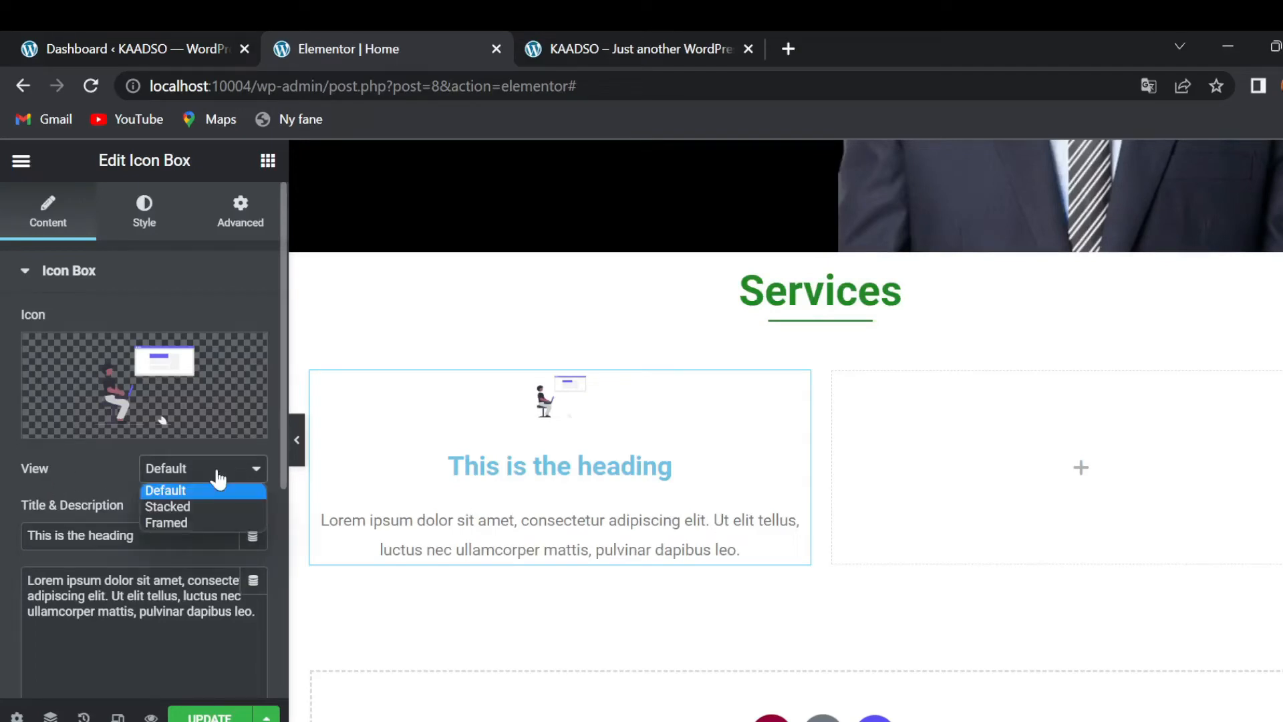
click(181, 519)
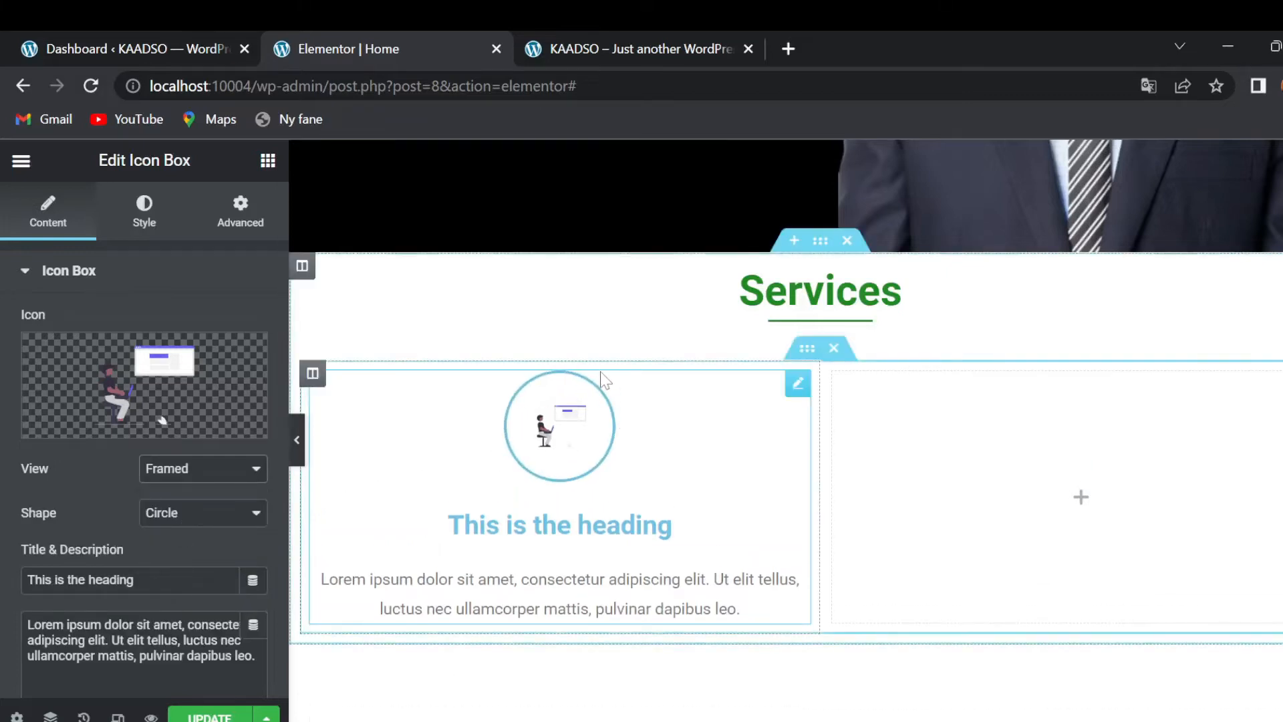
click(193, 526)
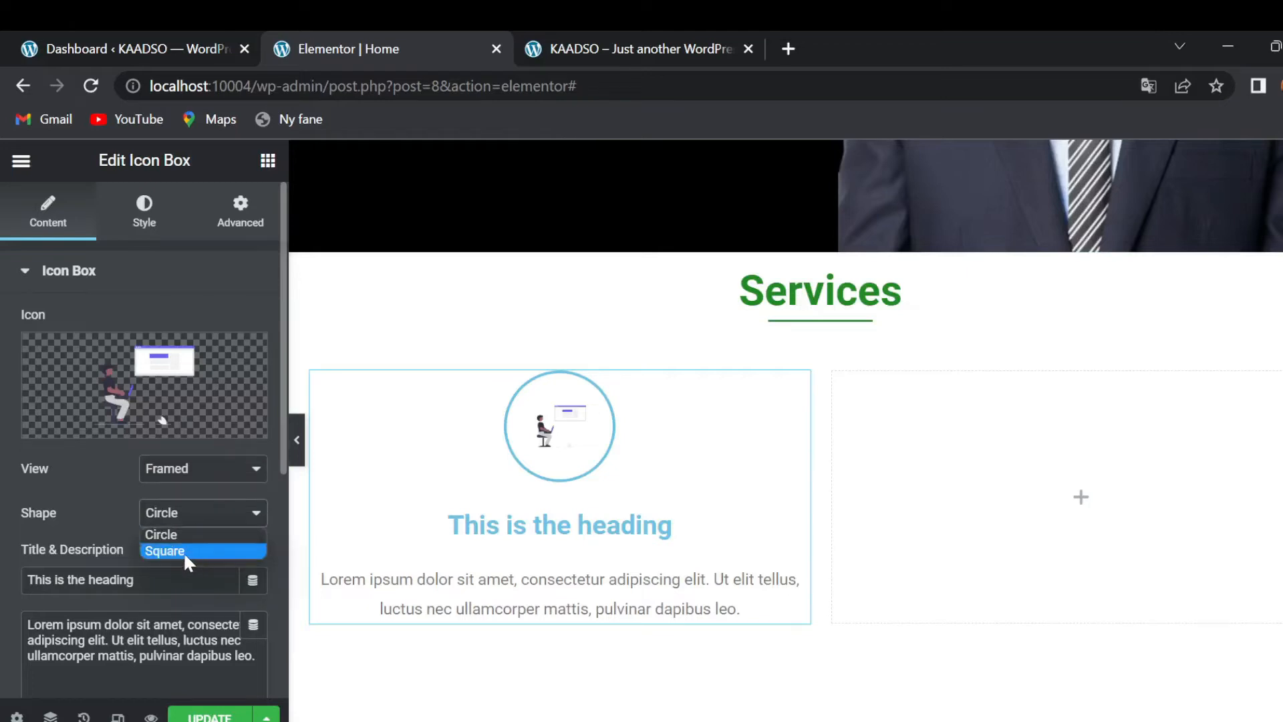
click(183, 552)
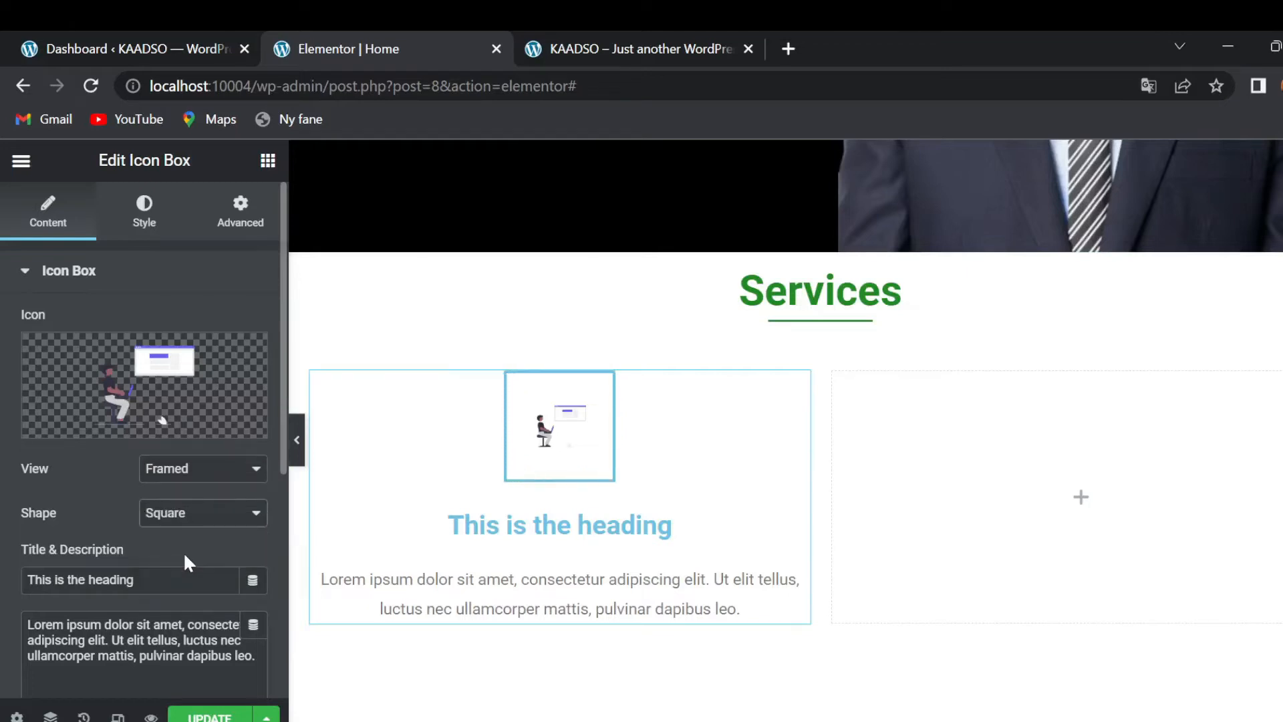
click(186, 518)
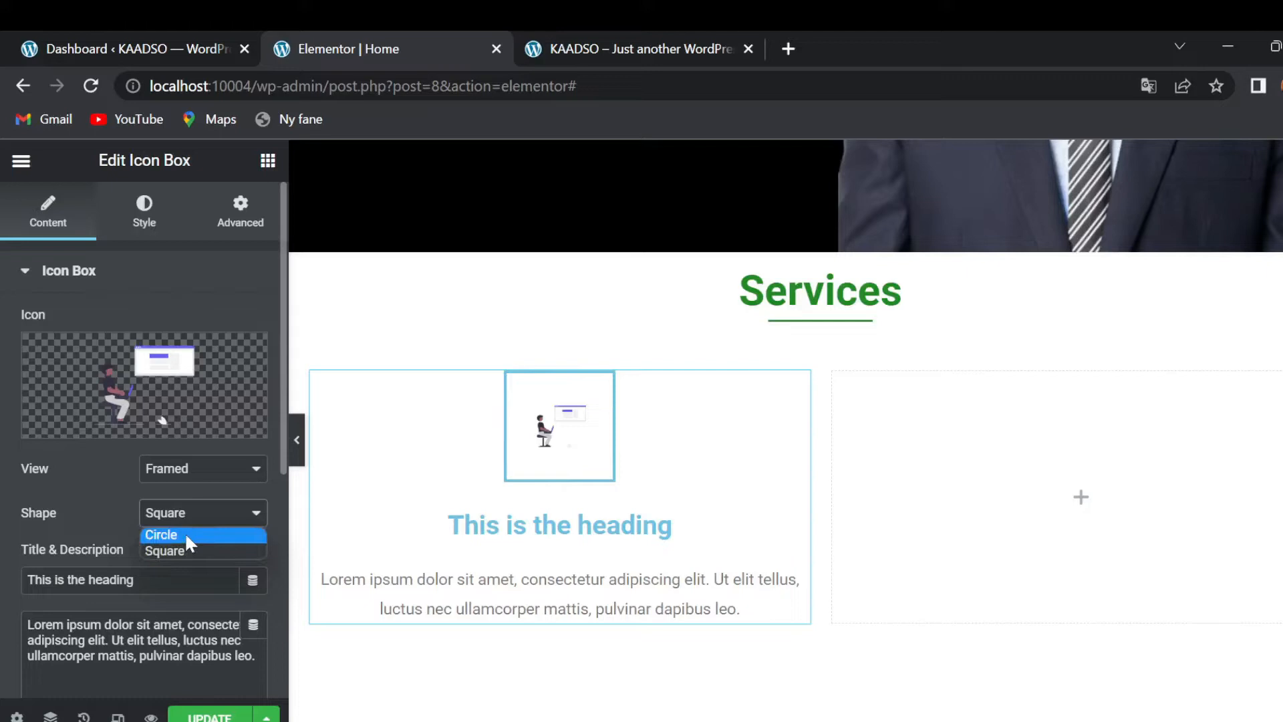
click(185, 532)
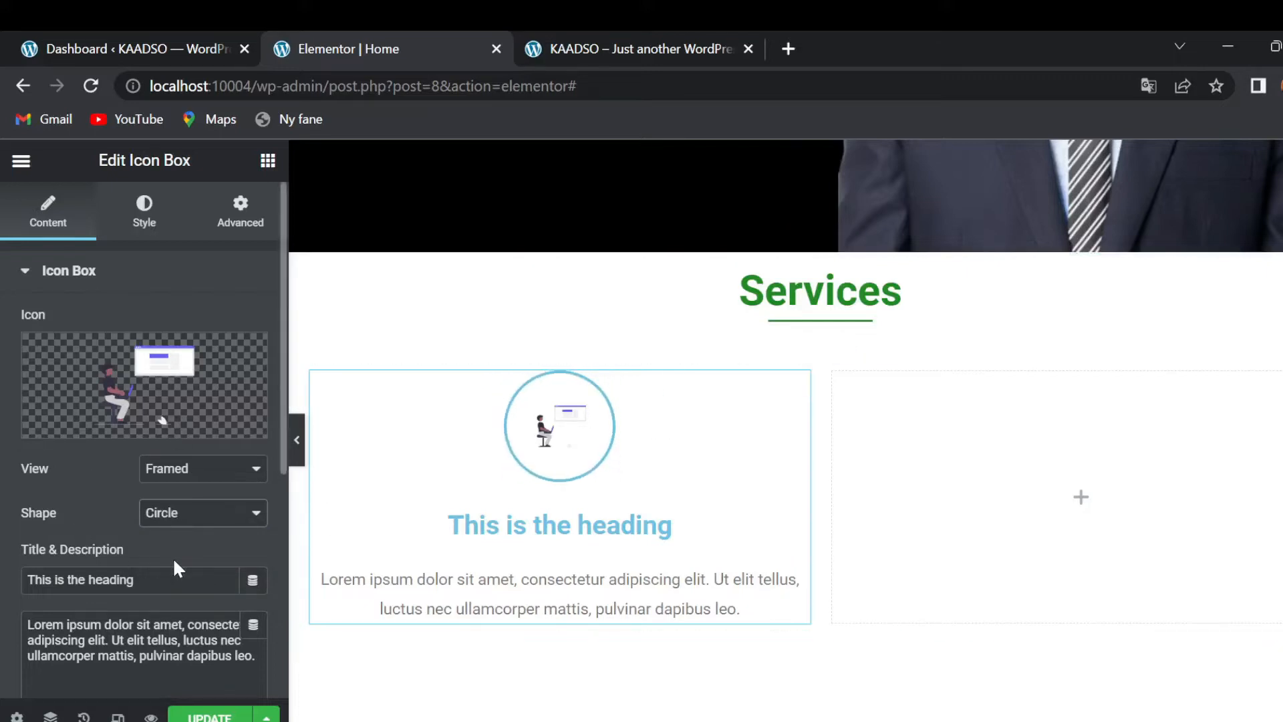
Step: Set the icon's primary color to #228822 in the icon box's style settings
click(145, 215)
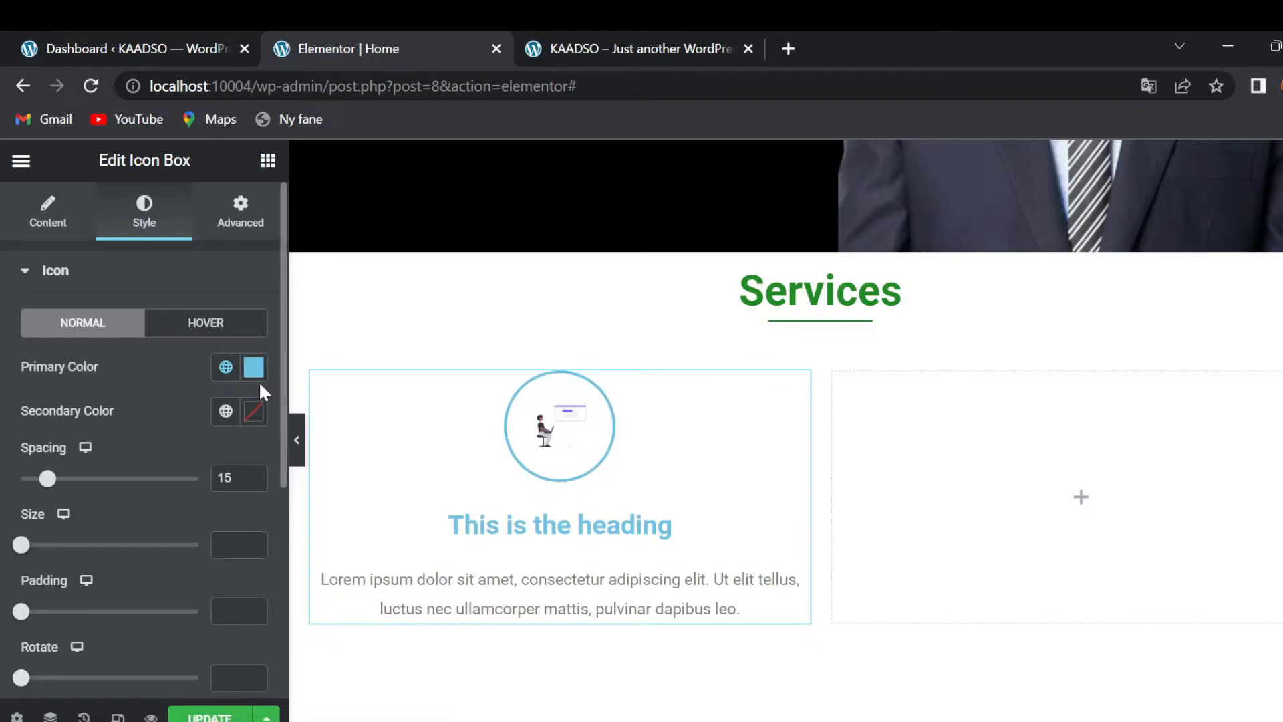
click(254, 374)
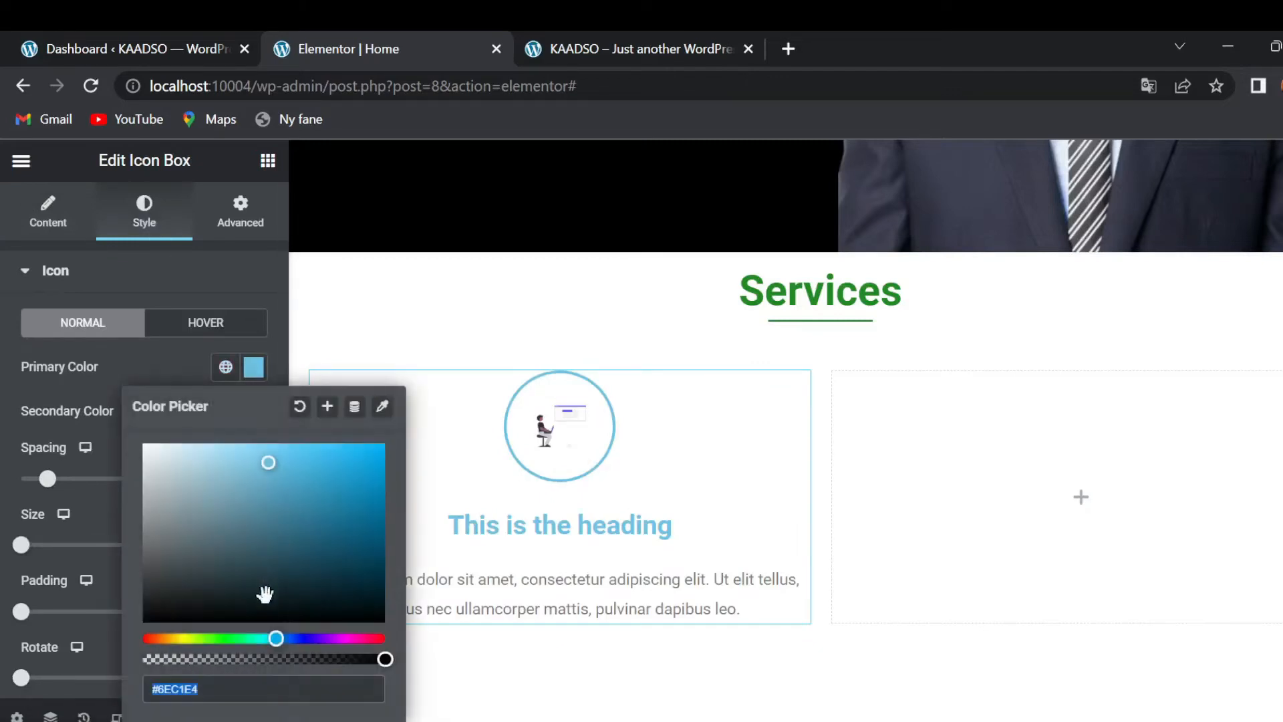
text(#)
text(228)
key(BackSpace)
text(882)
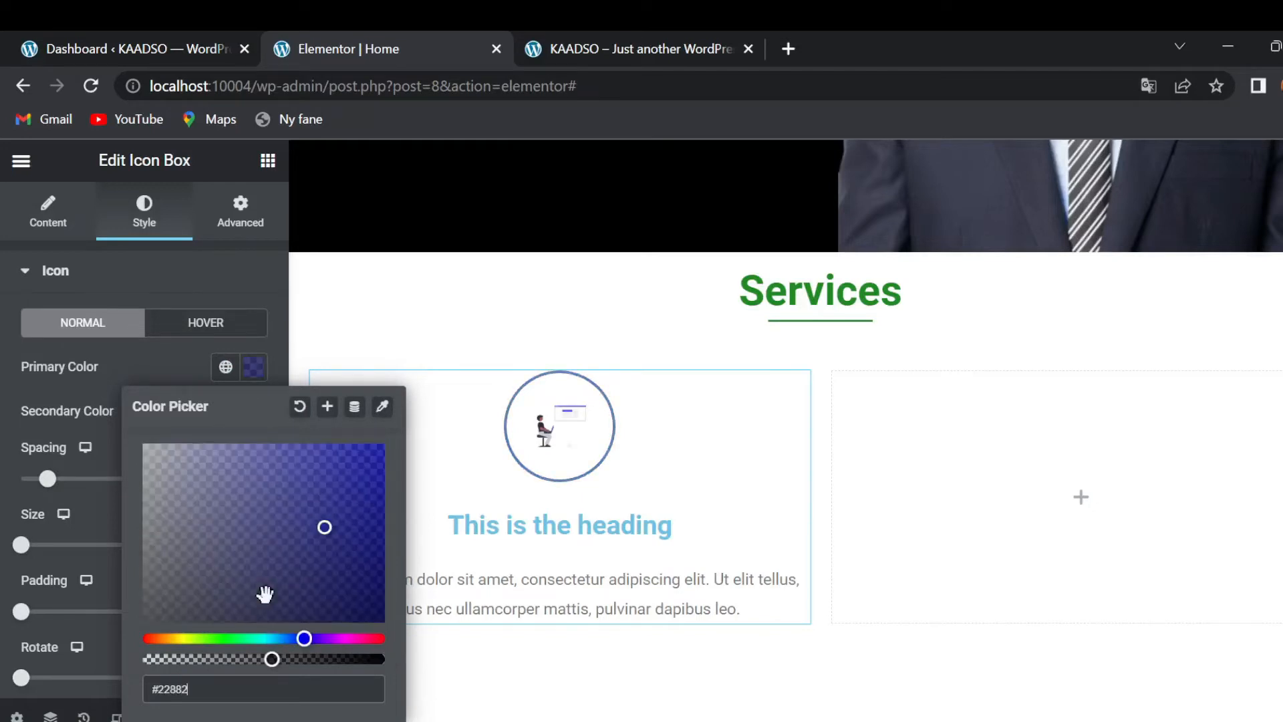
text(2)
click(3, 611)
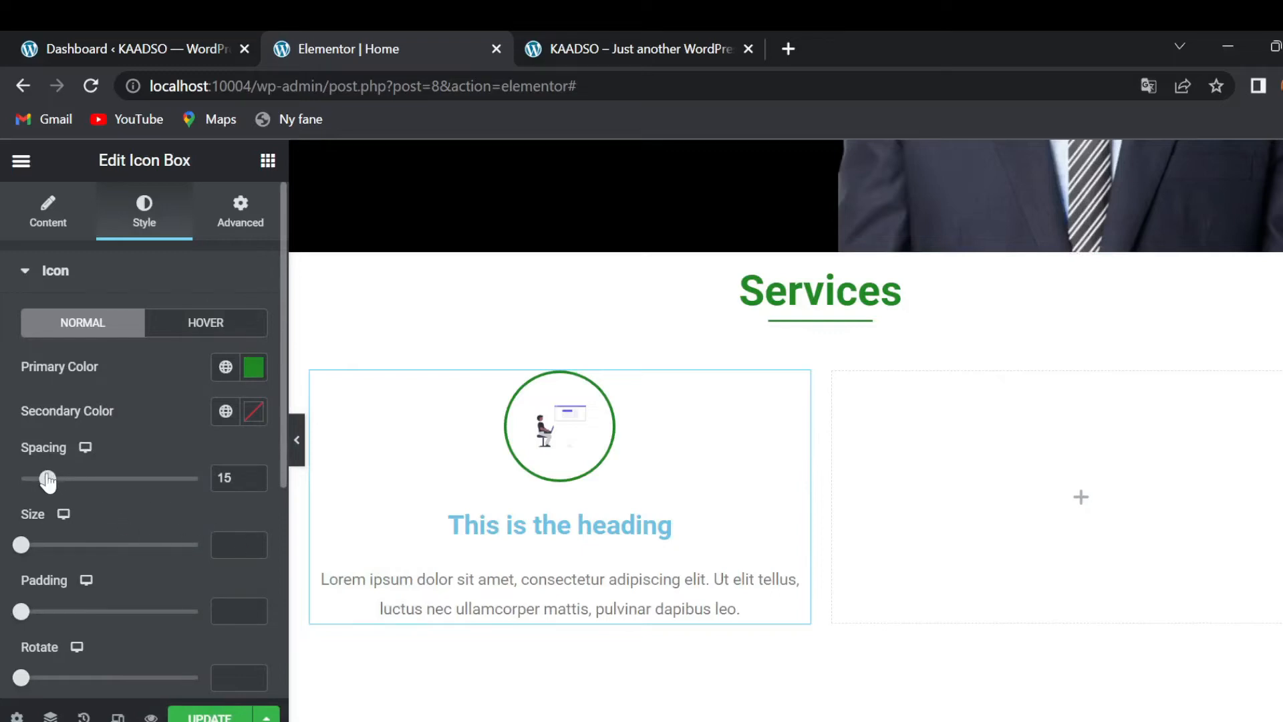
Step: Reduce the icon's spacing to 3
drag(48, 481, 30, 483)
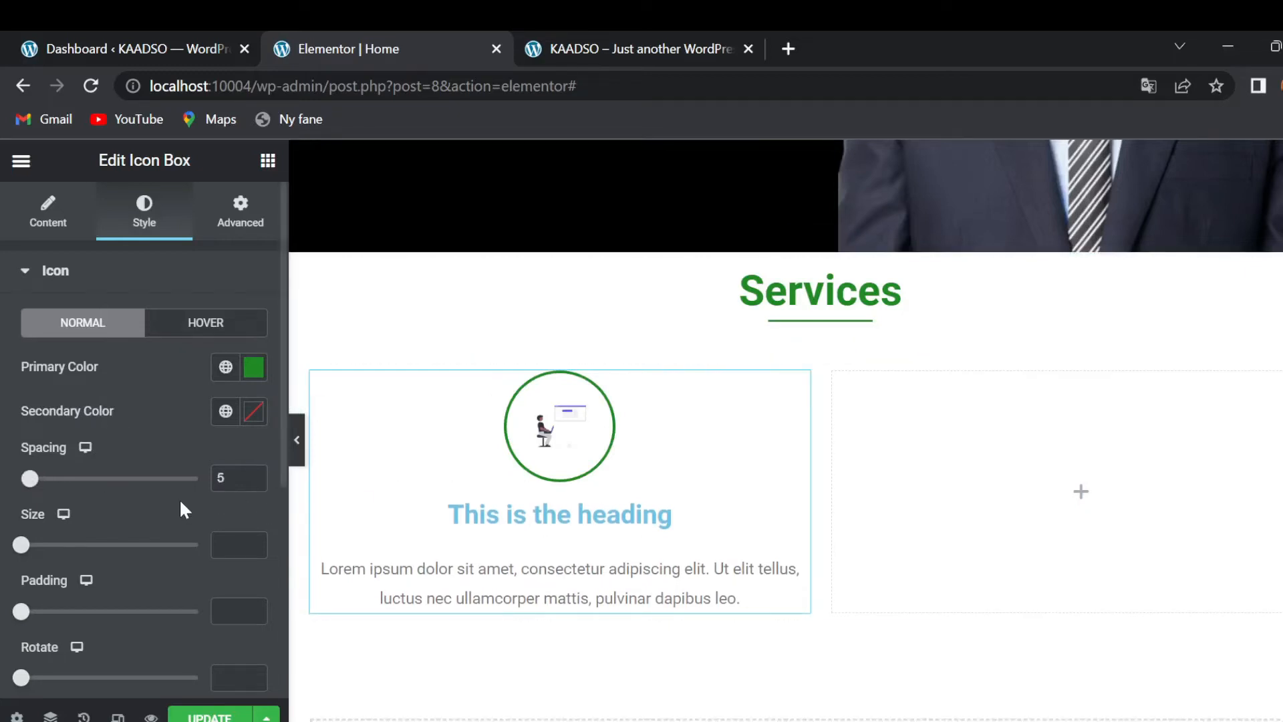
click(253, 481)
click(253, 482)
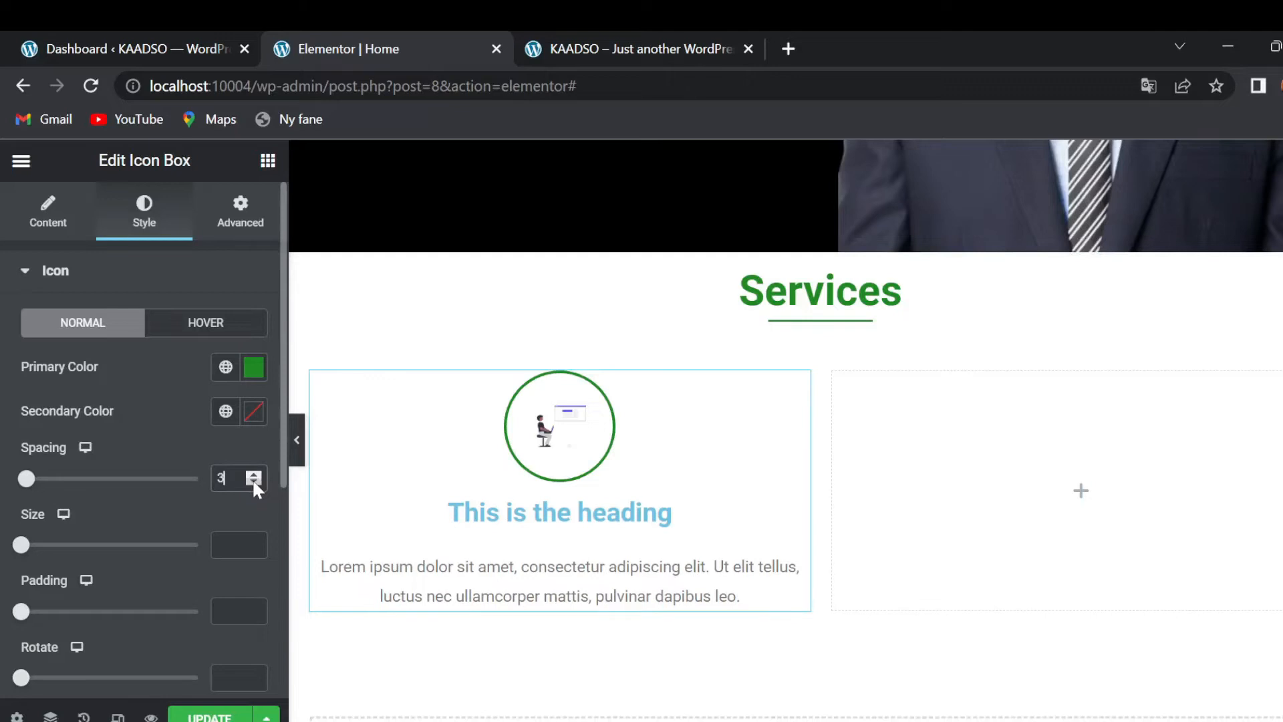
Step: Set the icon box title's color to #228822
scroll(206, 553, down, 5)
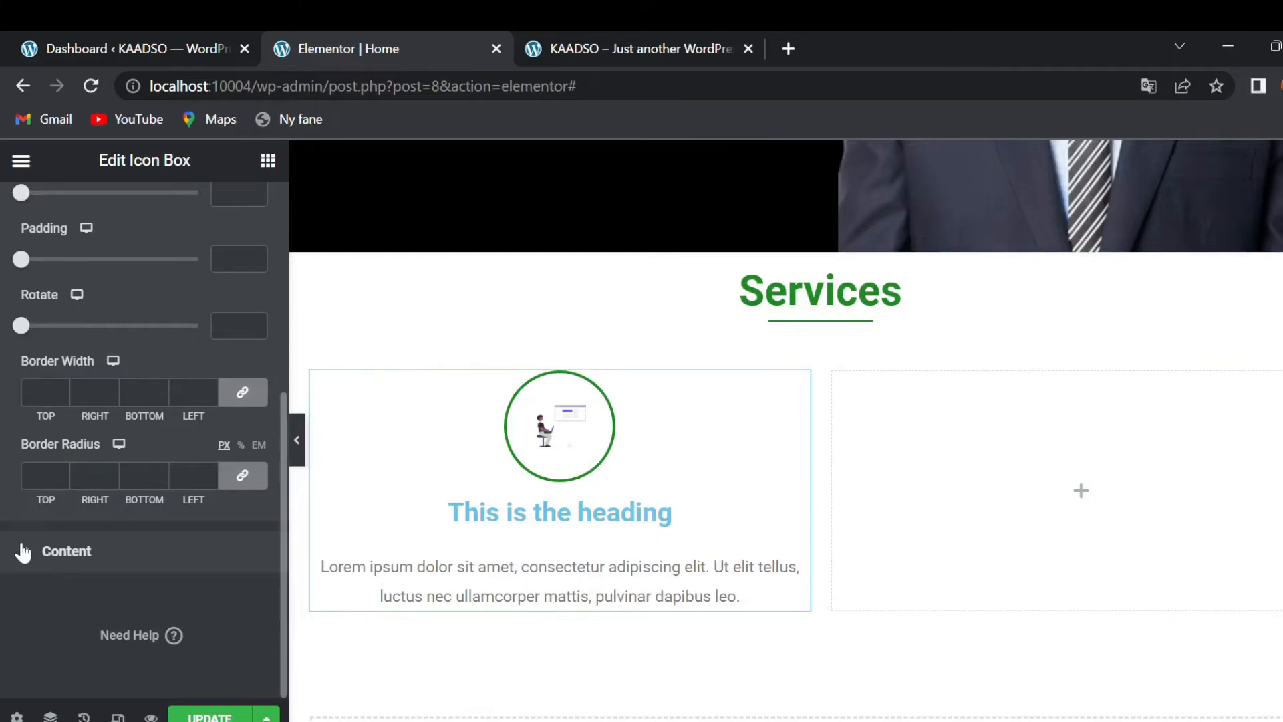
click(28, 555)
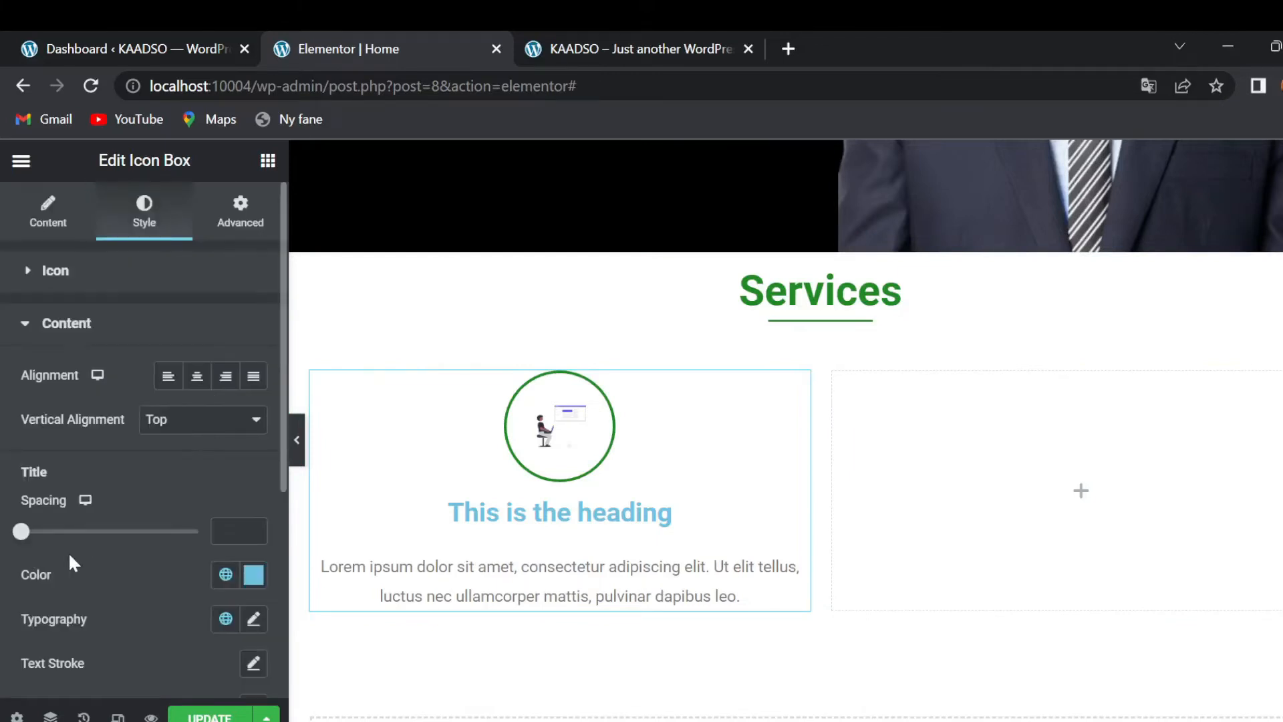
click(252, 575)
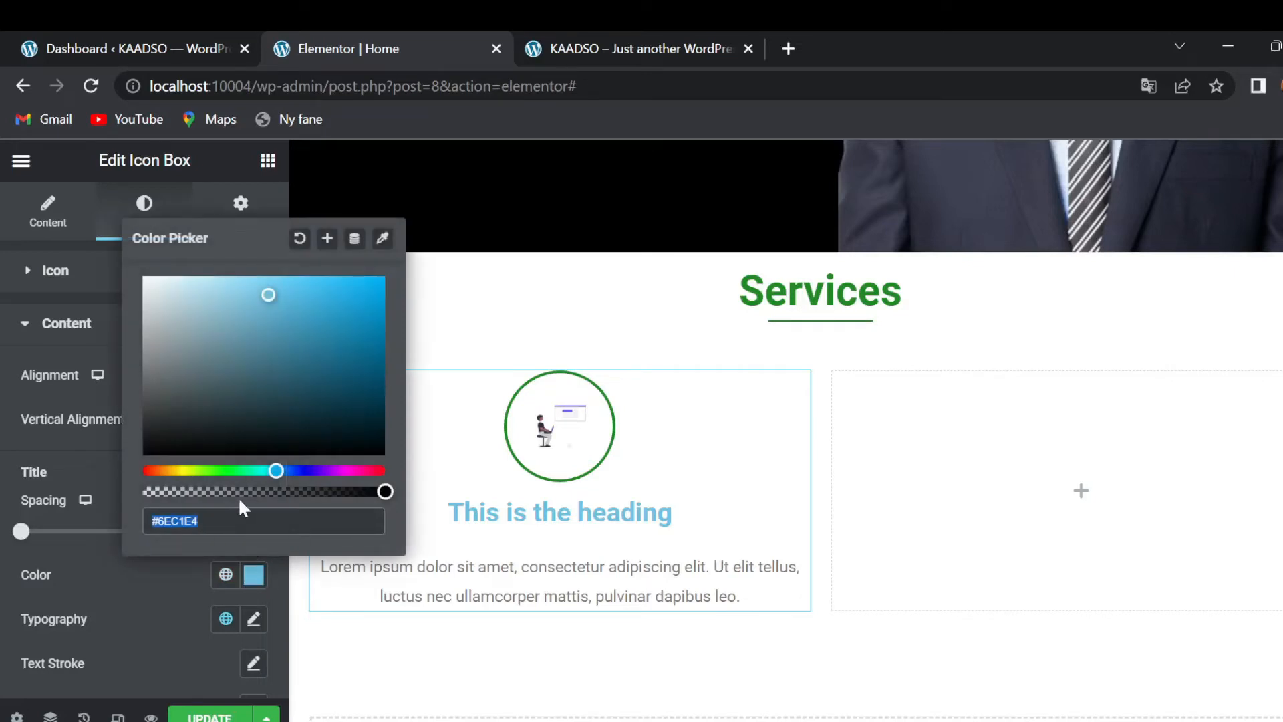
text(#228822)
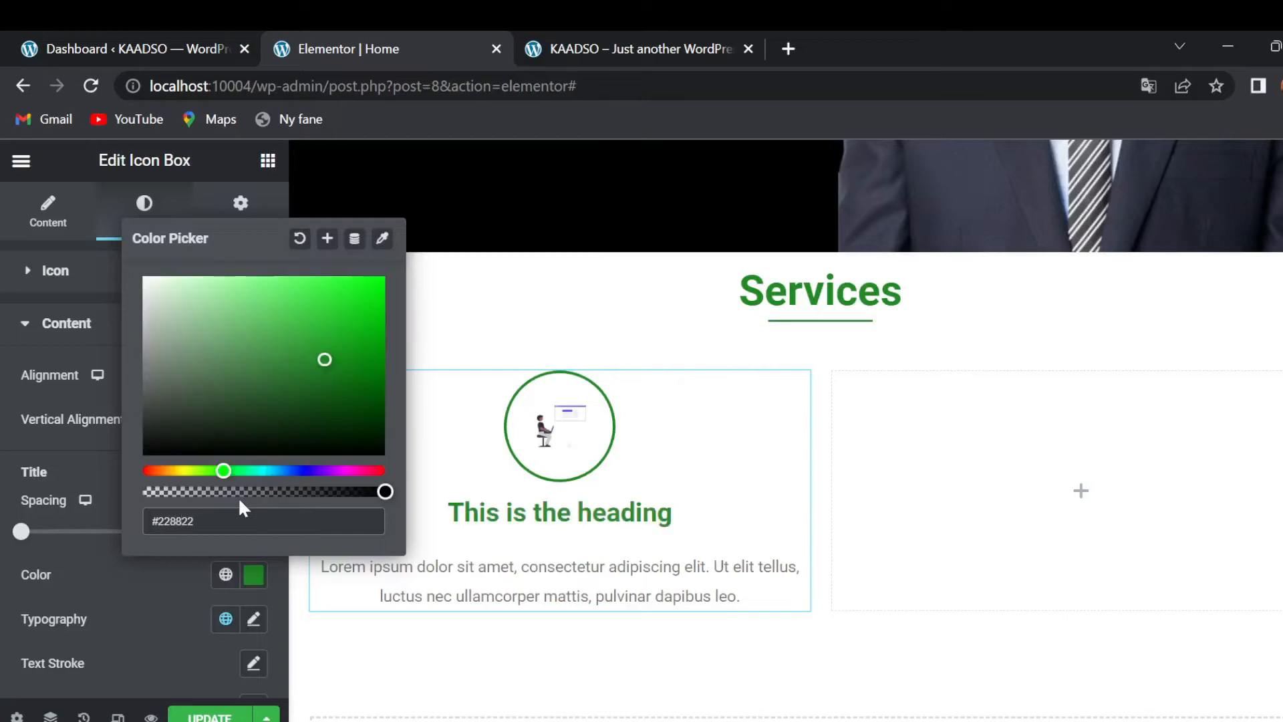
Step: Set the icon box title's font size to 30 px
click(253, 619)
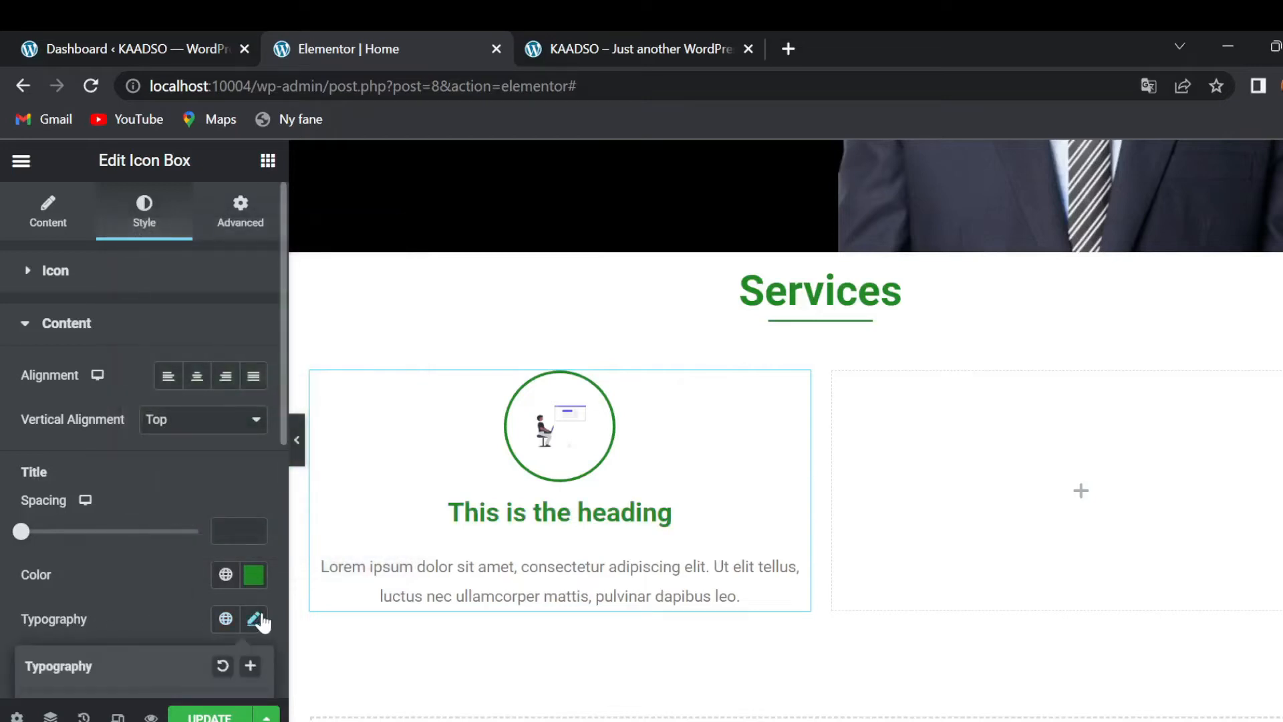
scroll(118, 618, down, 1)
scroll(117, 607, down, 4)
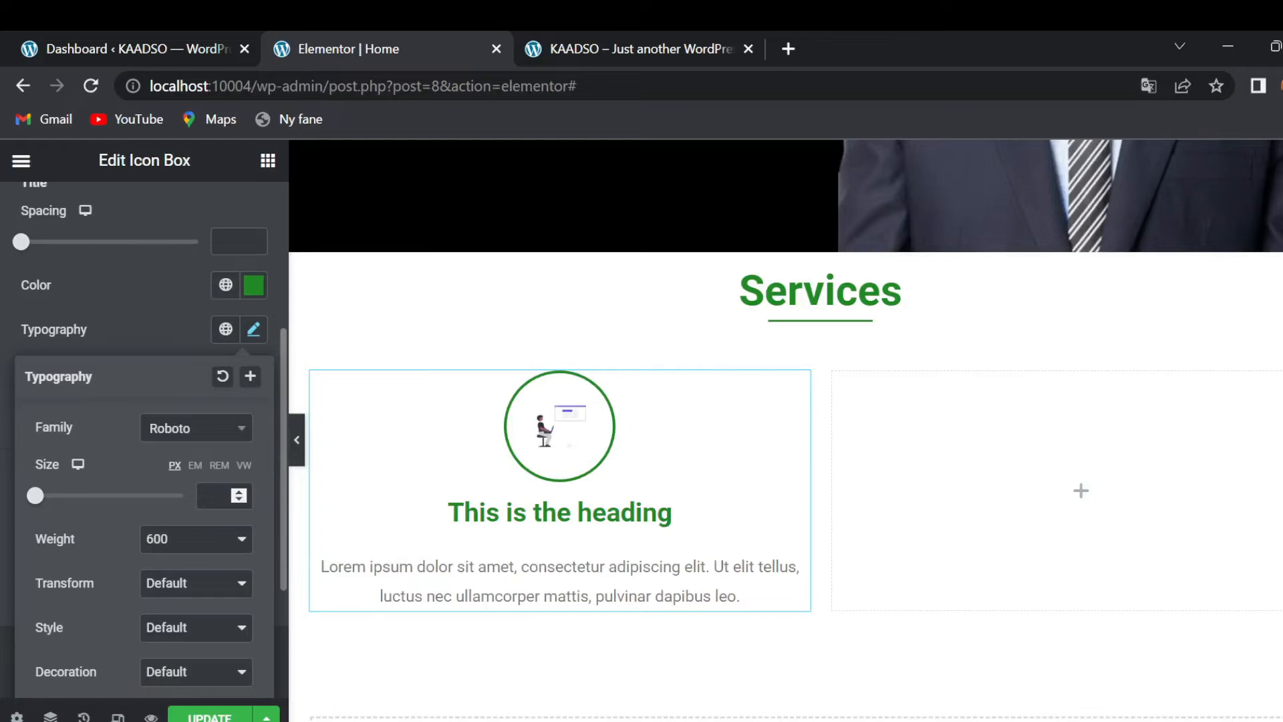
text(30)
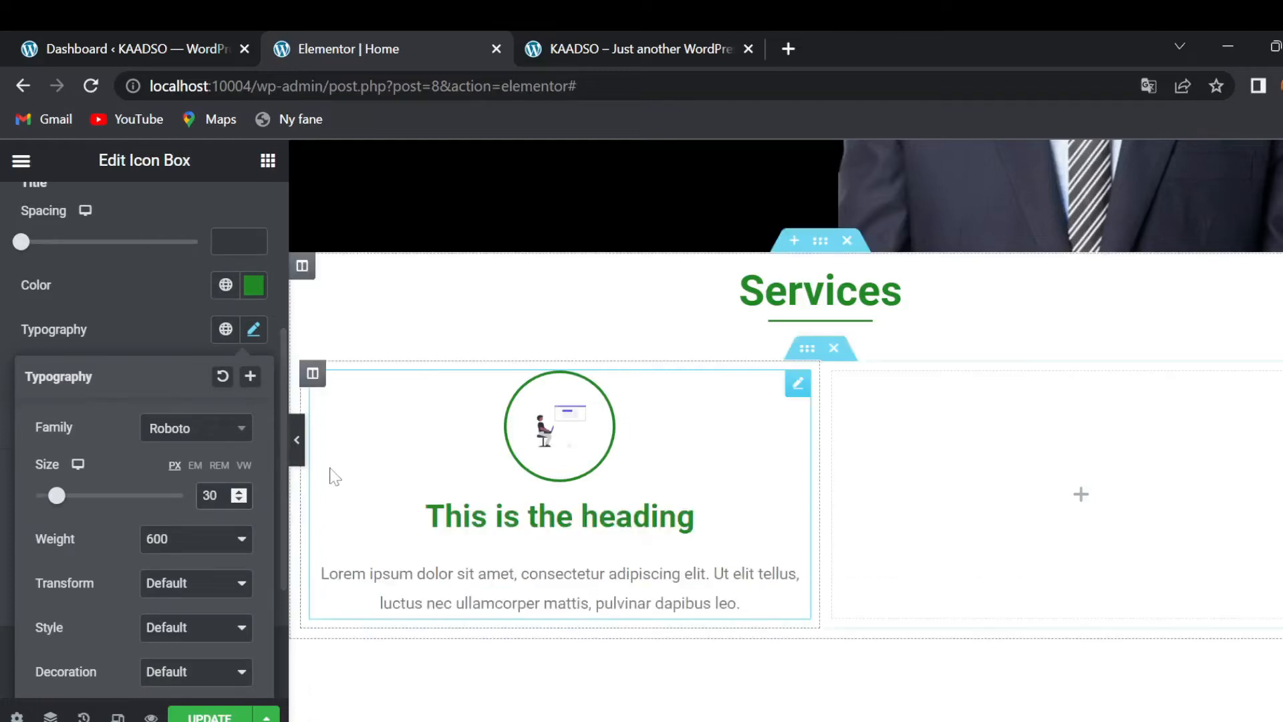
click(2, 306)
Step: Change the icon box's title text to "Web Developer"
scroll(130, 413, up, 5)
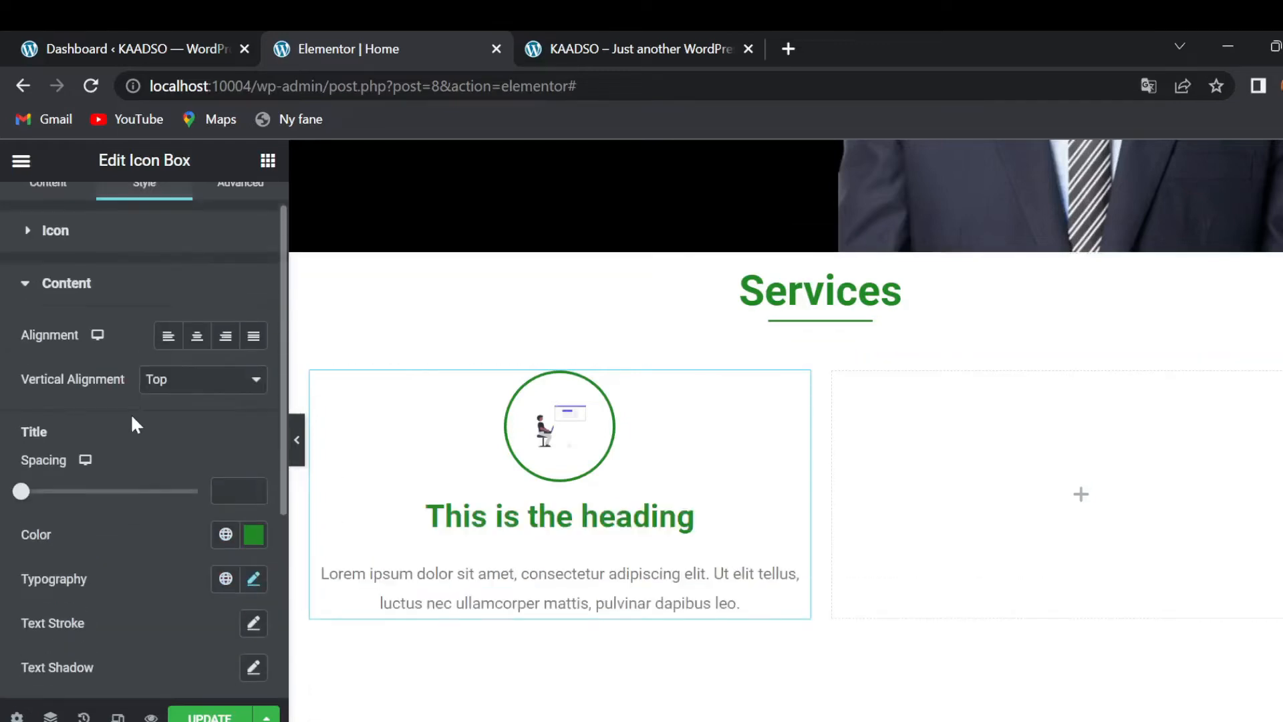
click(46, 213)
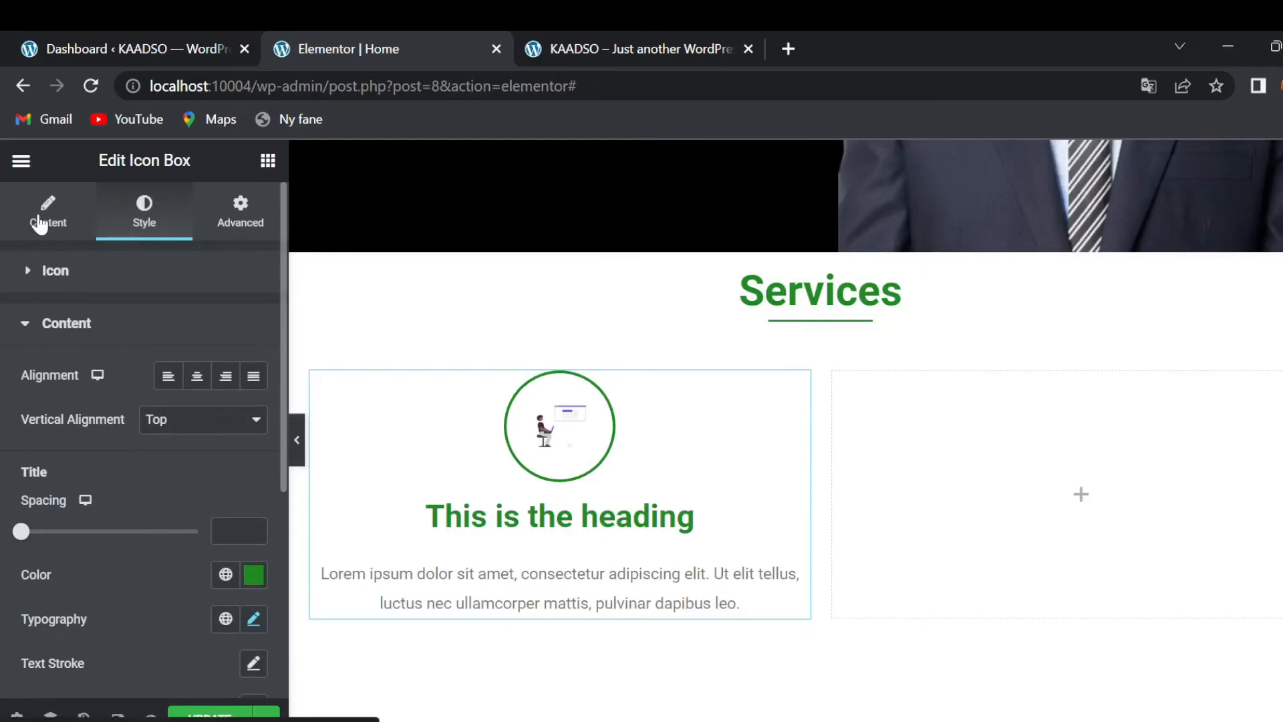
drag(135, 579, 12, 581)
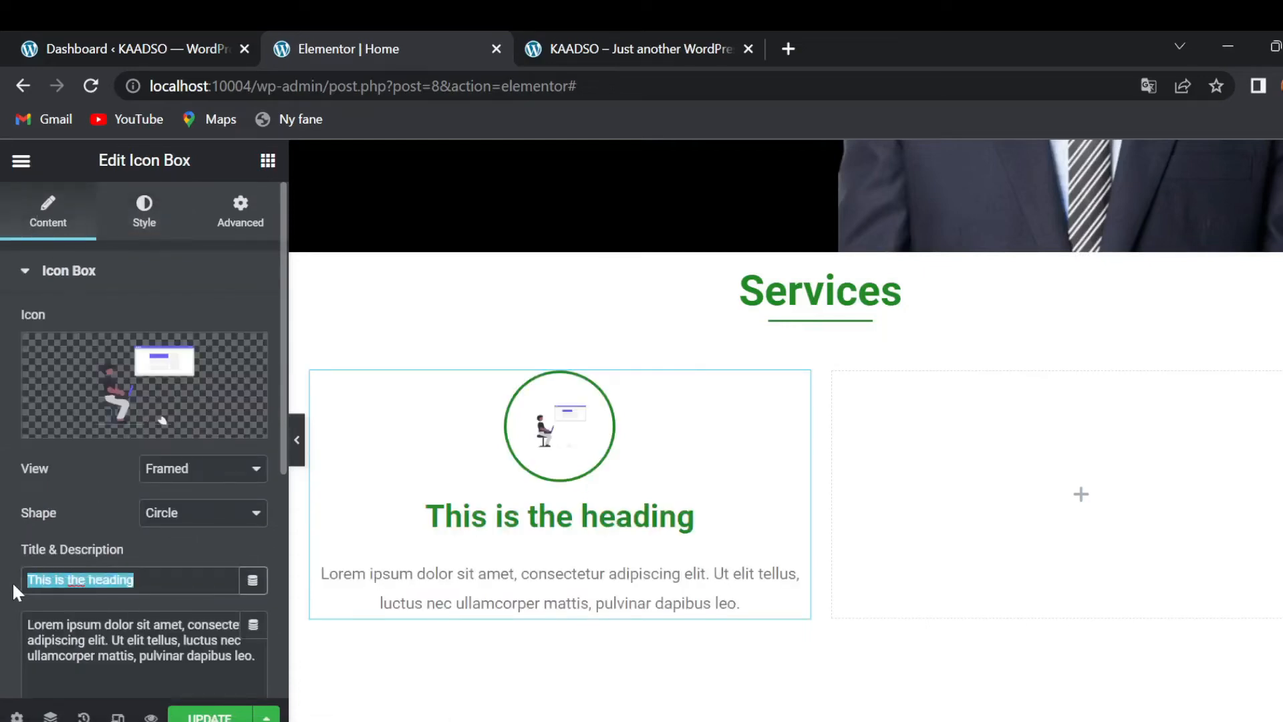
text(Web D)
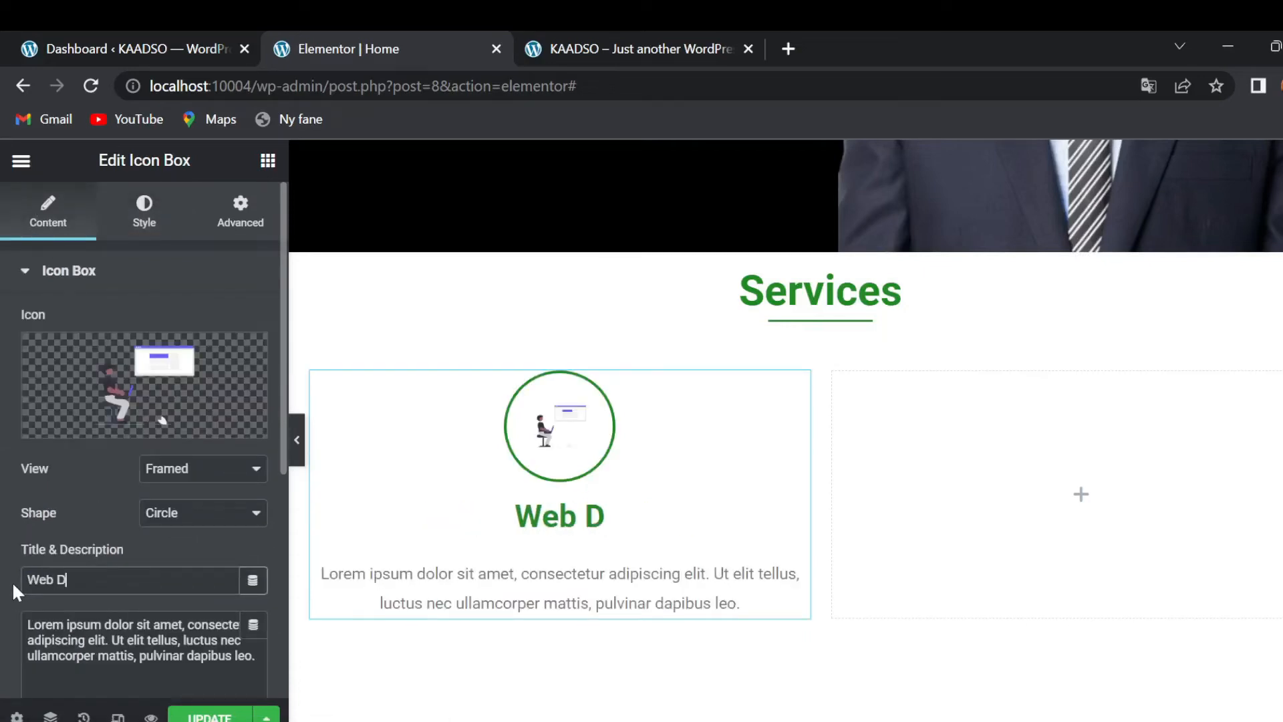
text(eveloper)
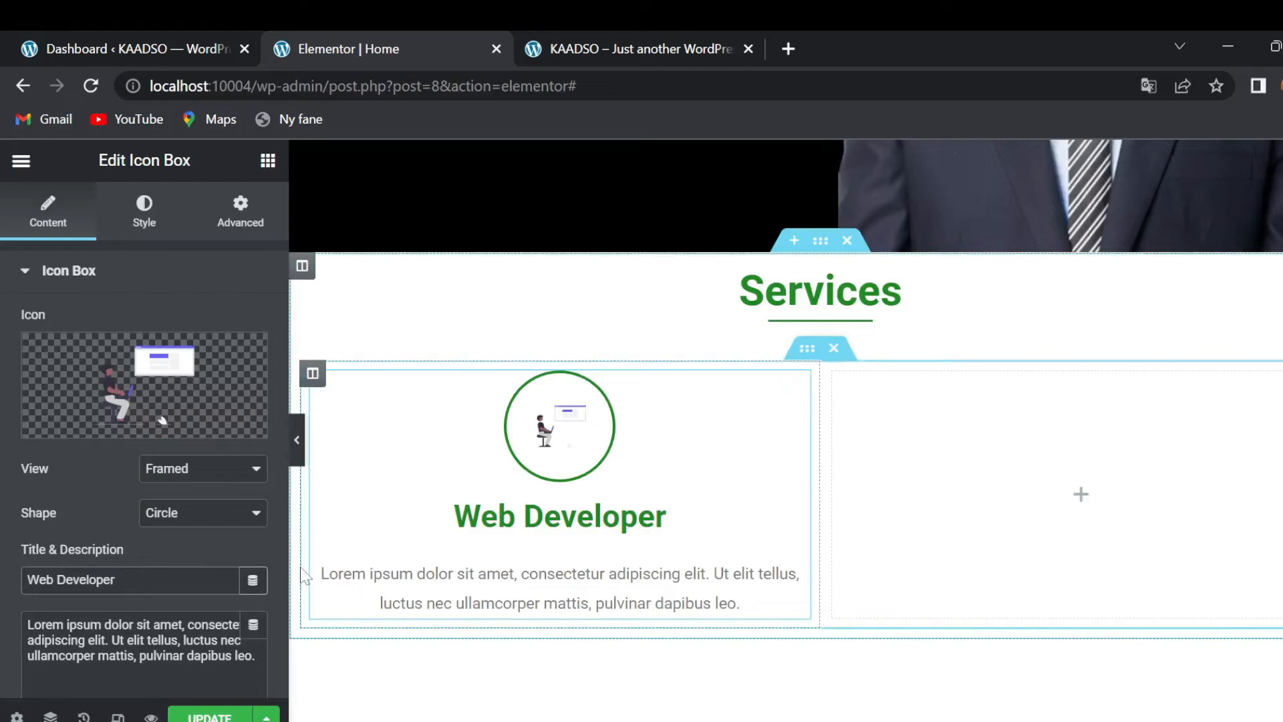
mouse_move(96, 430)
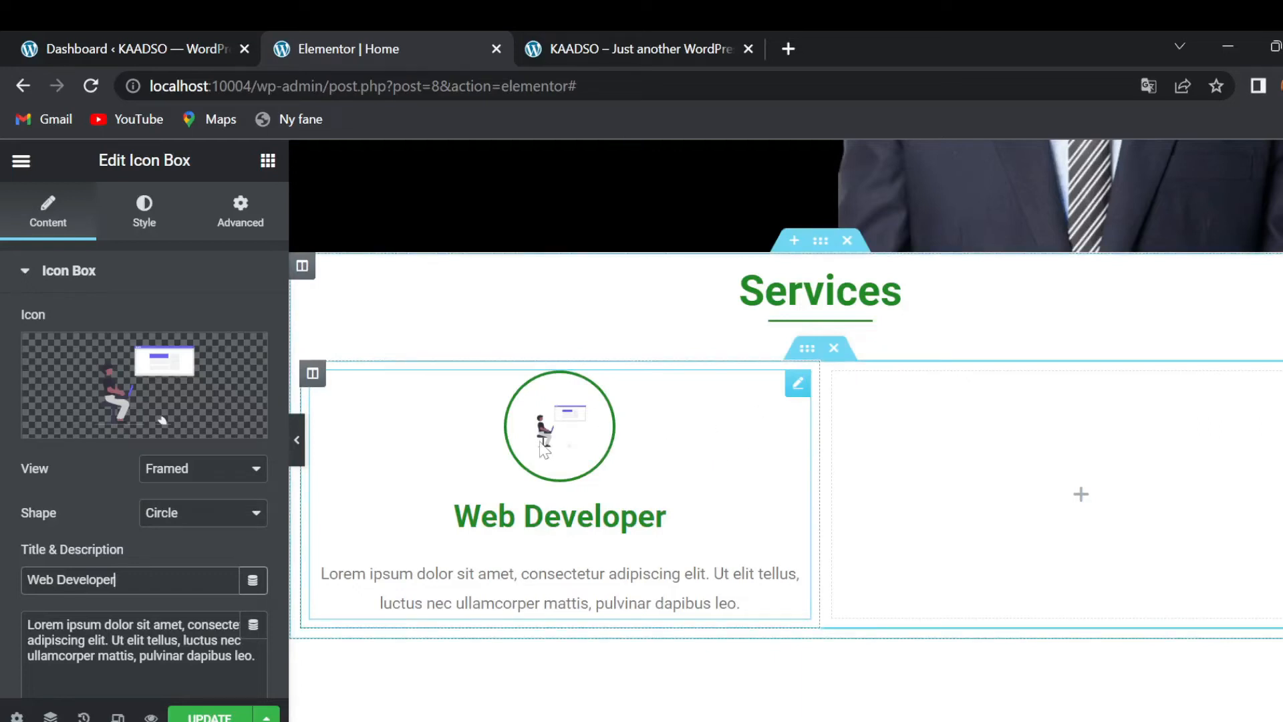
click(143, 207)
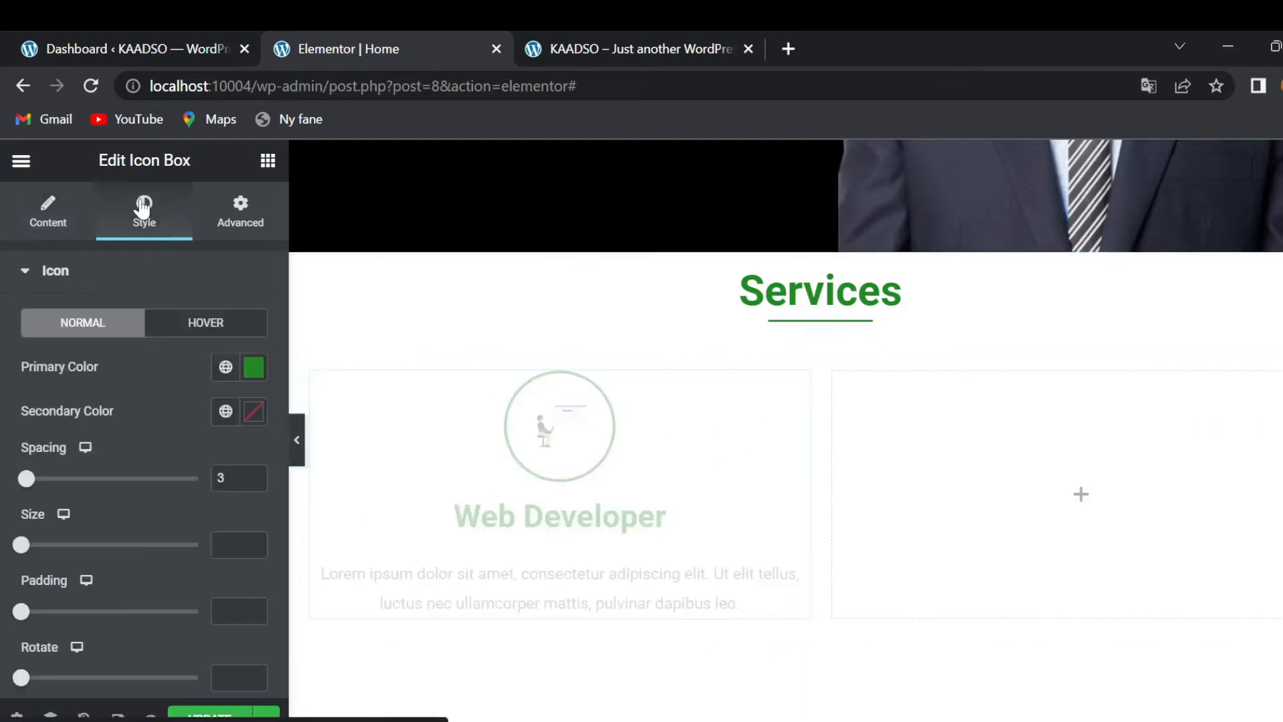
scroll(104, 498, down, 3)
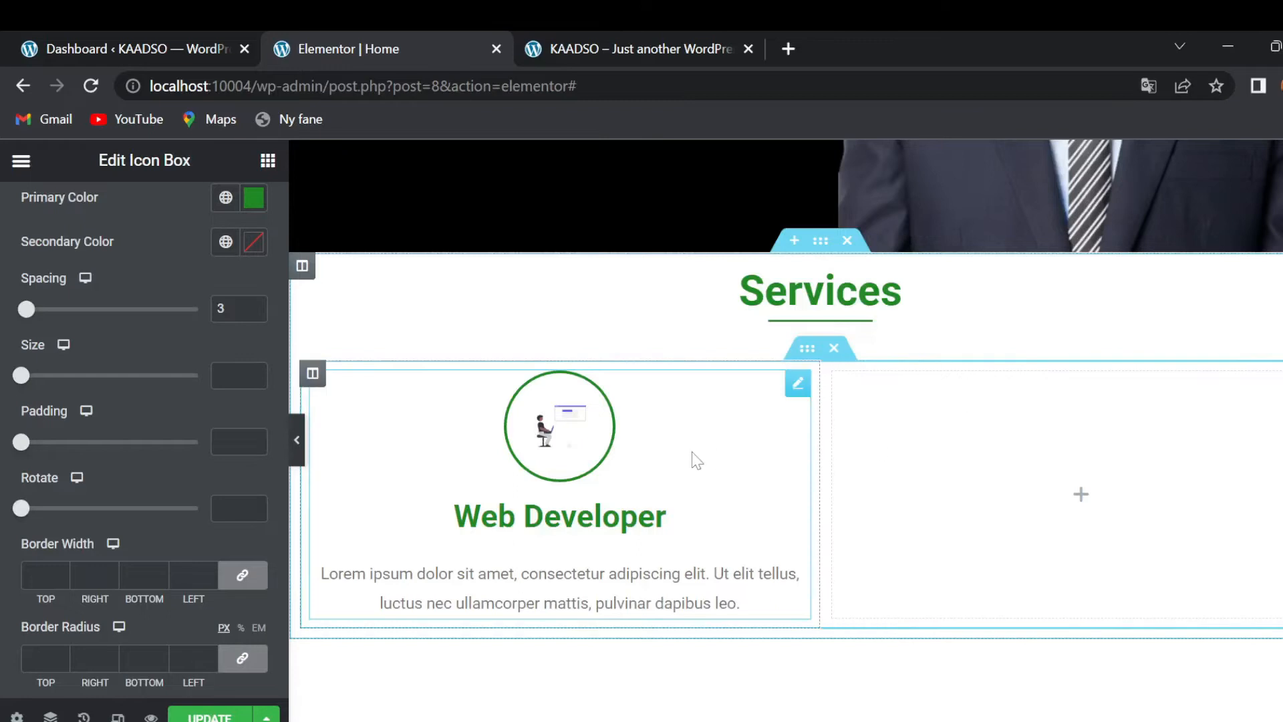
Step: Duplicate the Web Developer column twice in the Services section and delete the remaining empty column
right_click(320, 380)
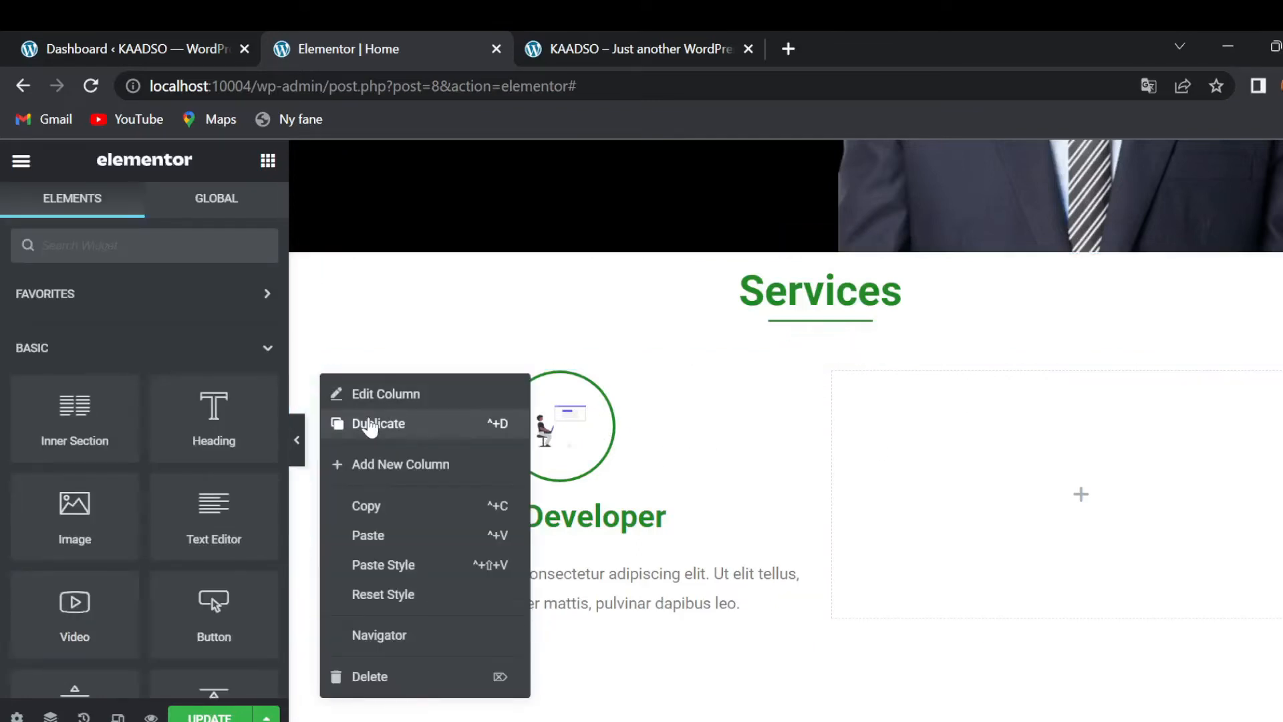
click(370, 425)
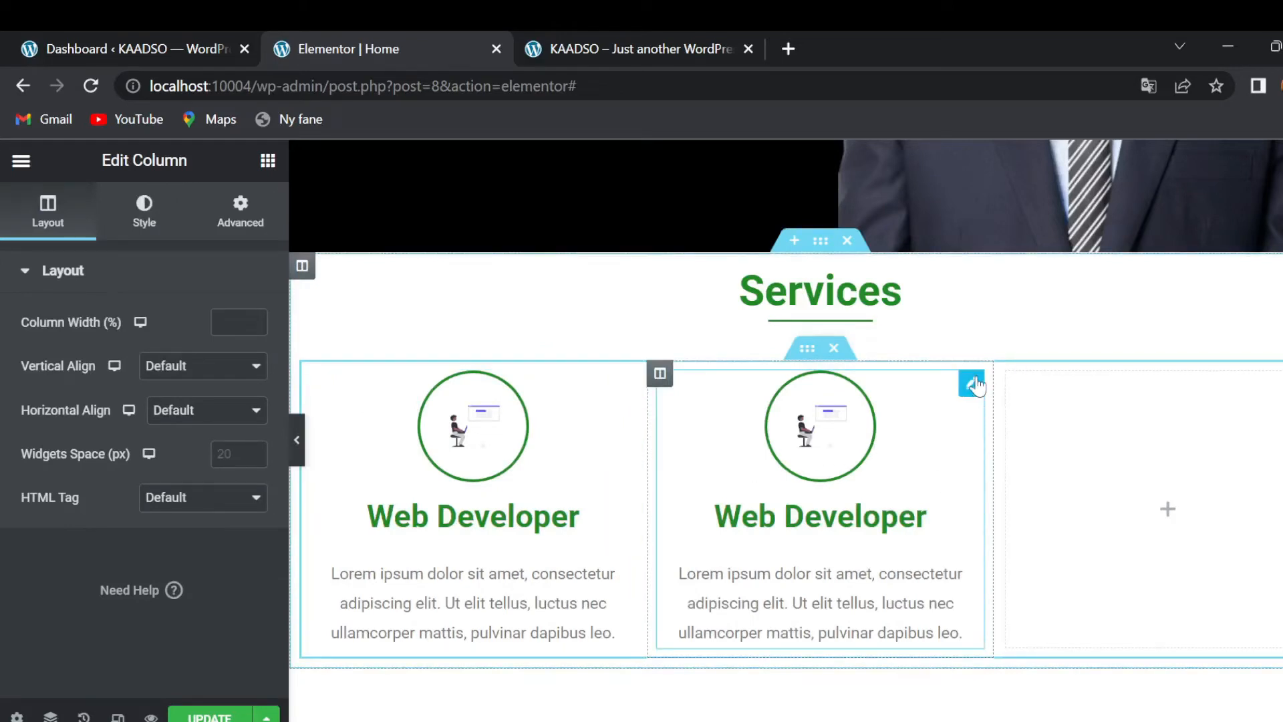
right_click(658, 373)
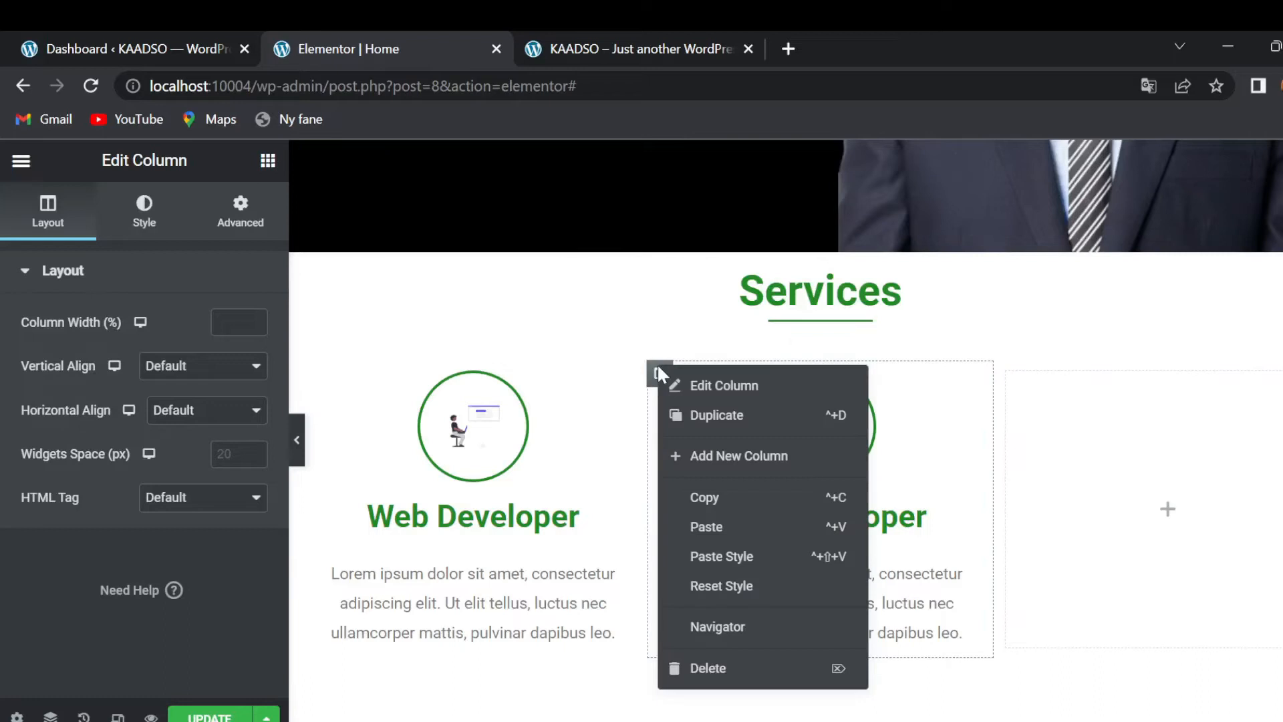
click(732, 420)
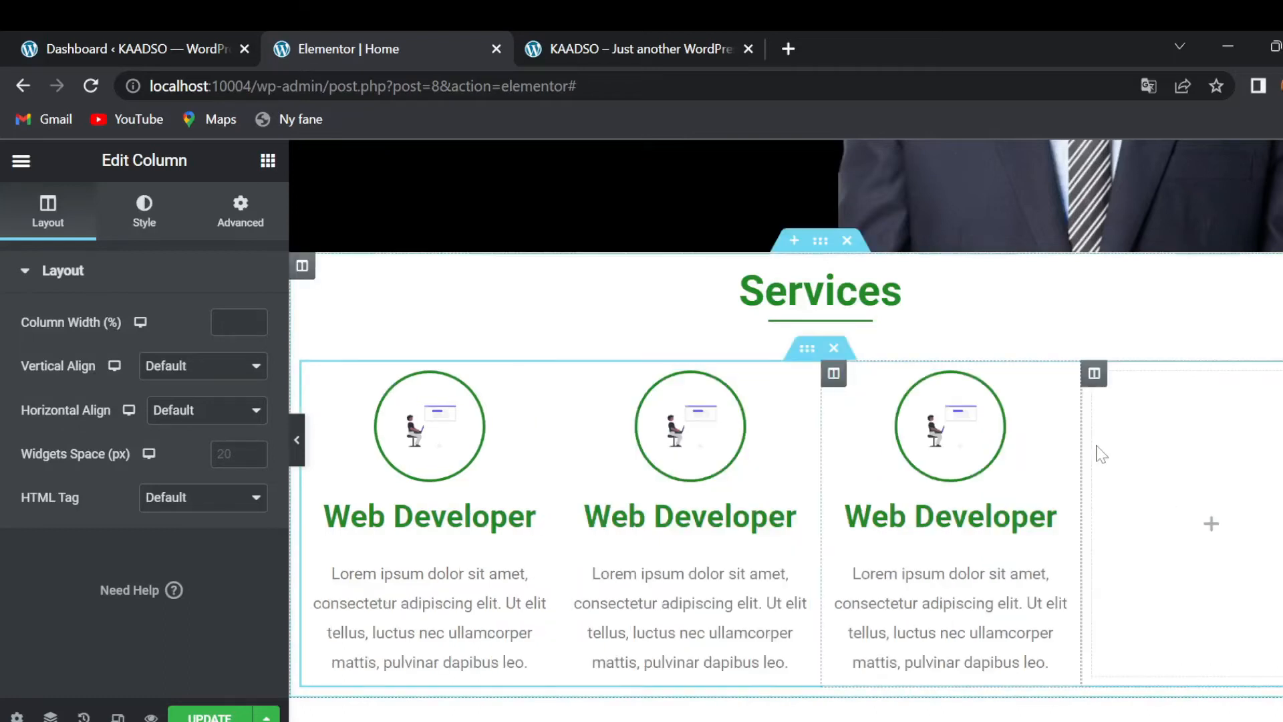
right_click(1093, 374)
click(1171, 692)
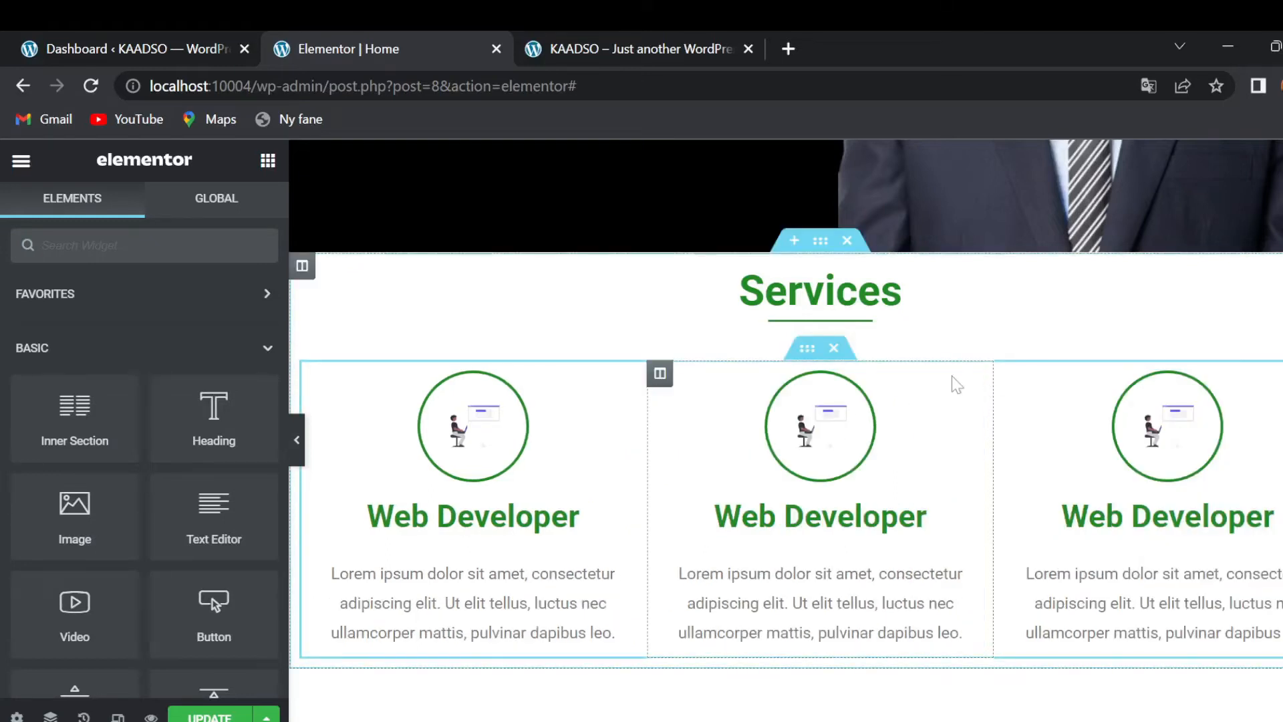
Step: Replace the middle icon box's icon with undraw_mobile_application_re_13u3.svg from the media library
click(971, 387)
mouse_move(258, 401)
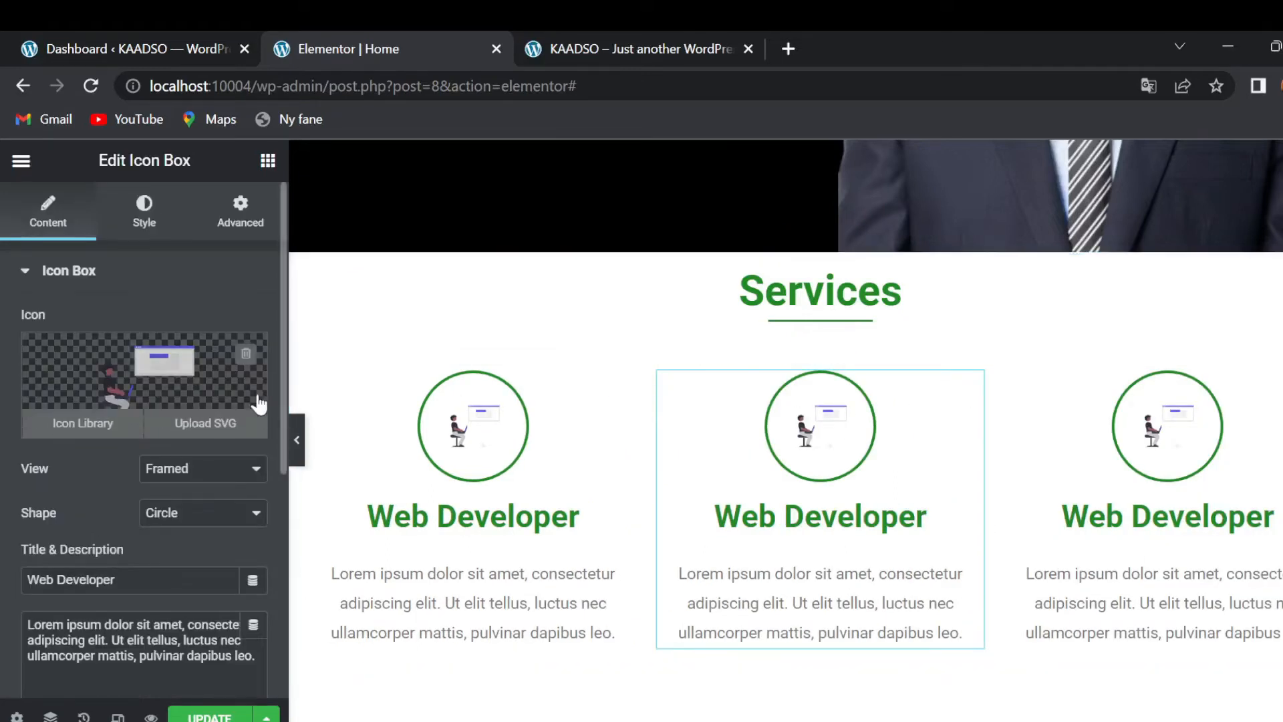
click(231, 419)
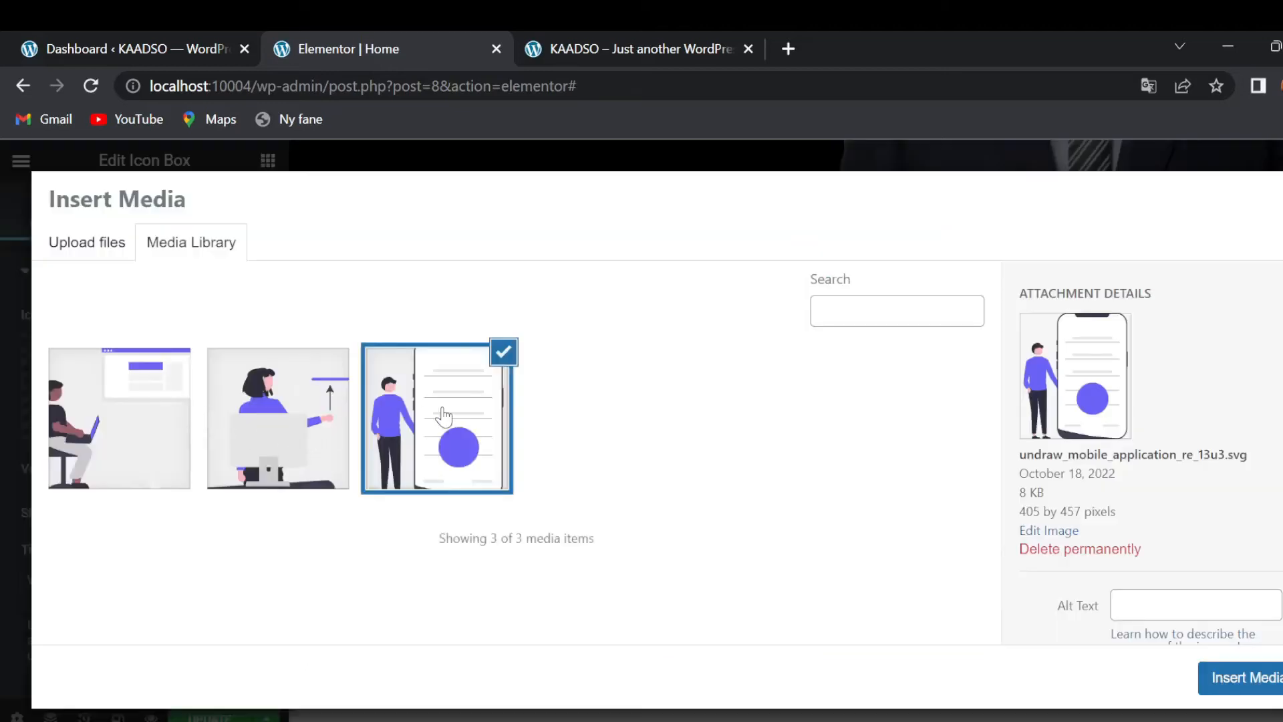
click(443, 416)
click(443, 415)
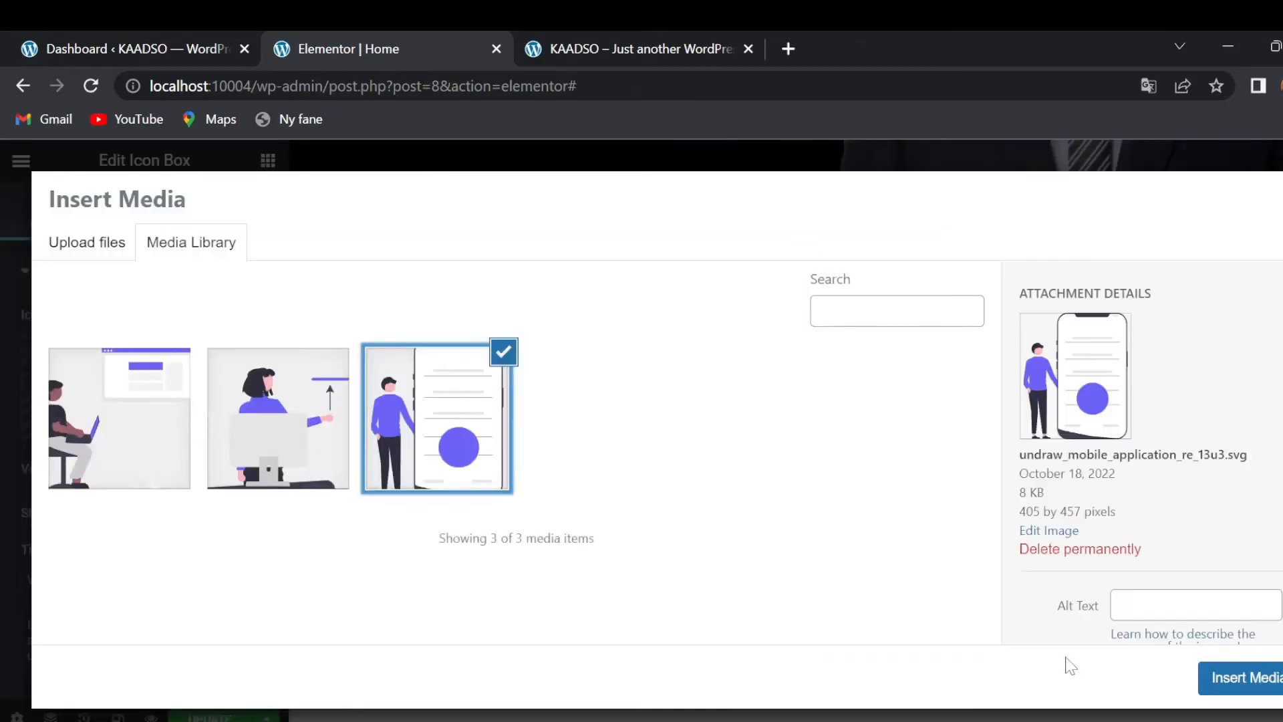
click(1204, 668)
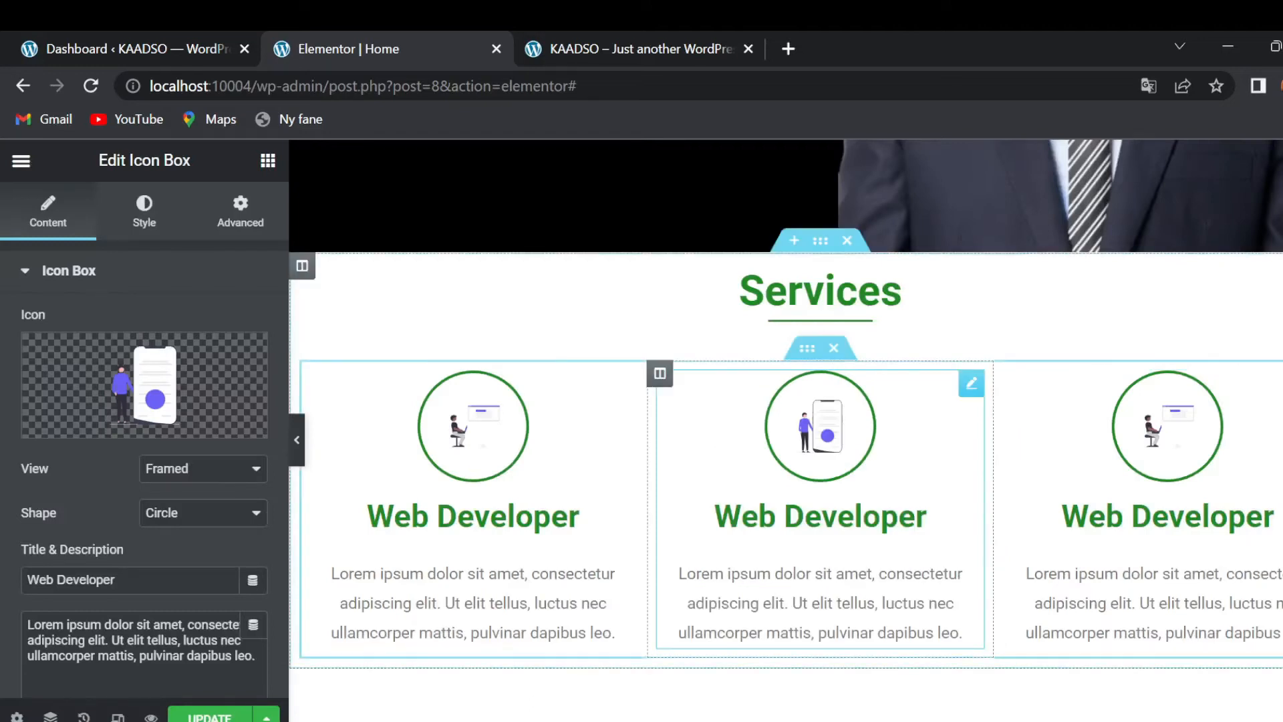
Step: Change the middle icon box's title text to "App Developer"
drag(120, 579, 5, 583)
text(App)
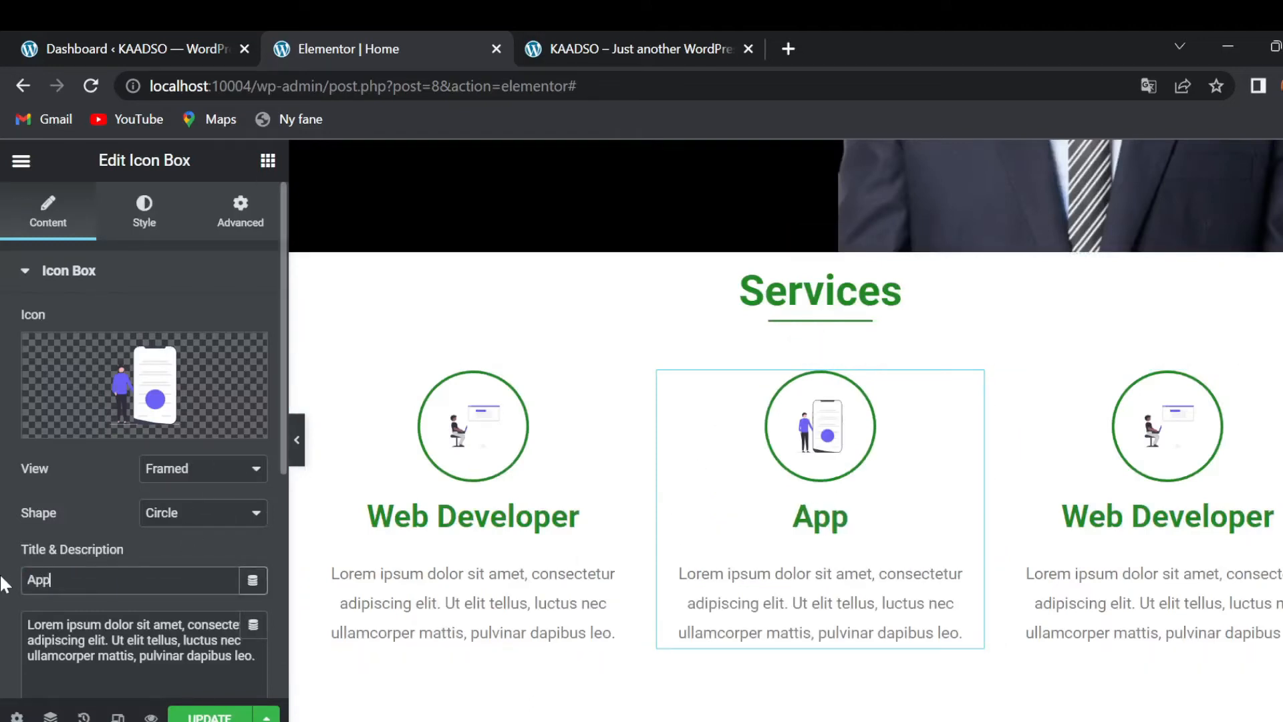
text( Deve)
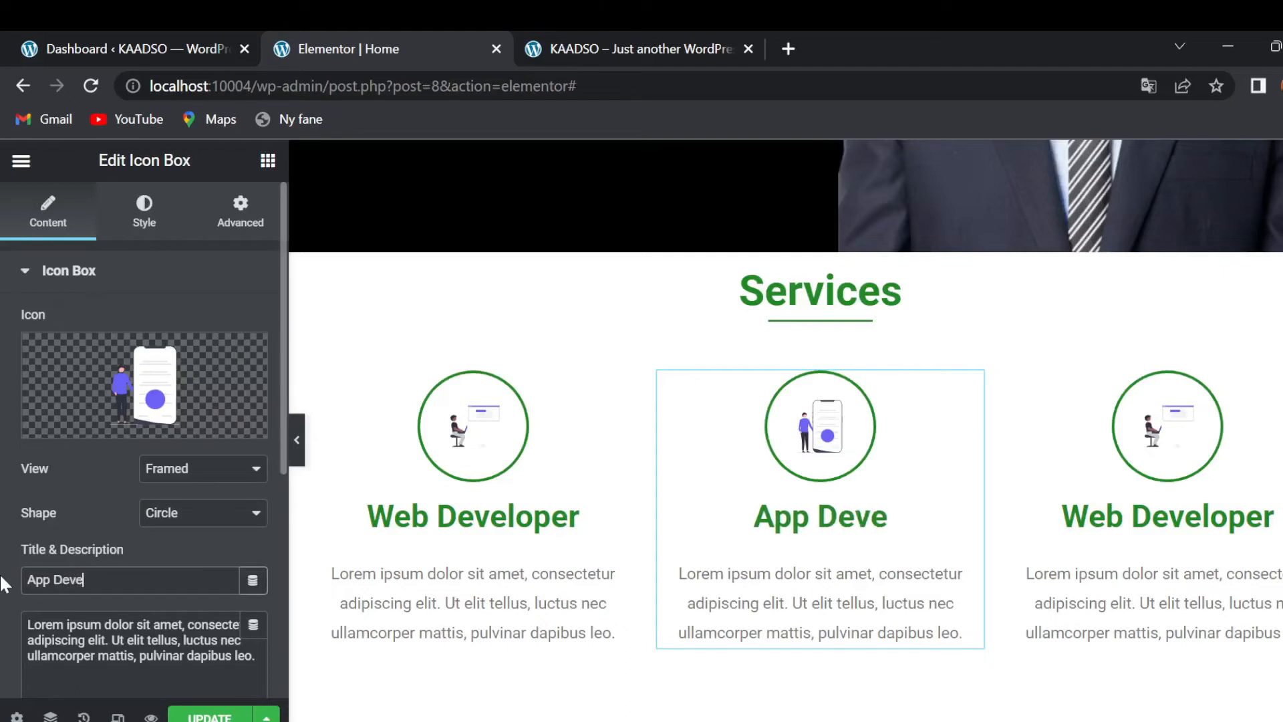
text(loper)
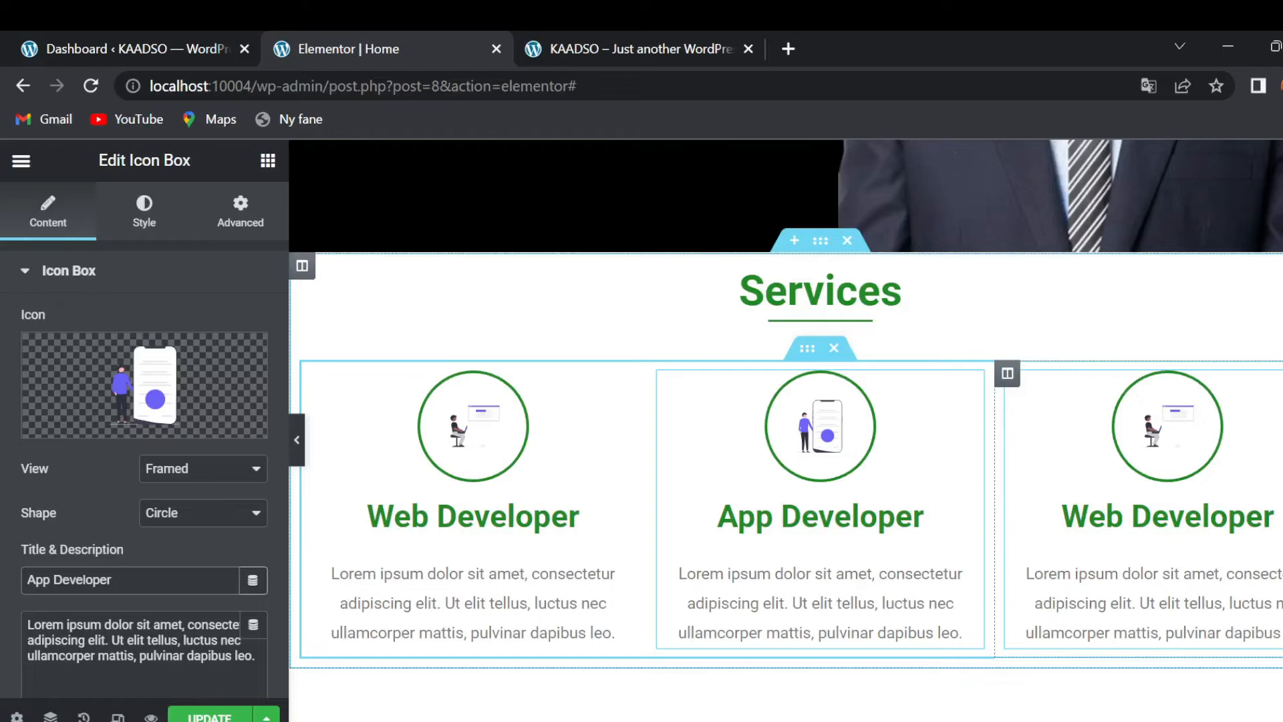
Step: Replace the third icon box's icon with the media library's SVG of a woman at a computer monitor
click(374, 508)
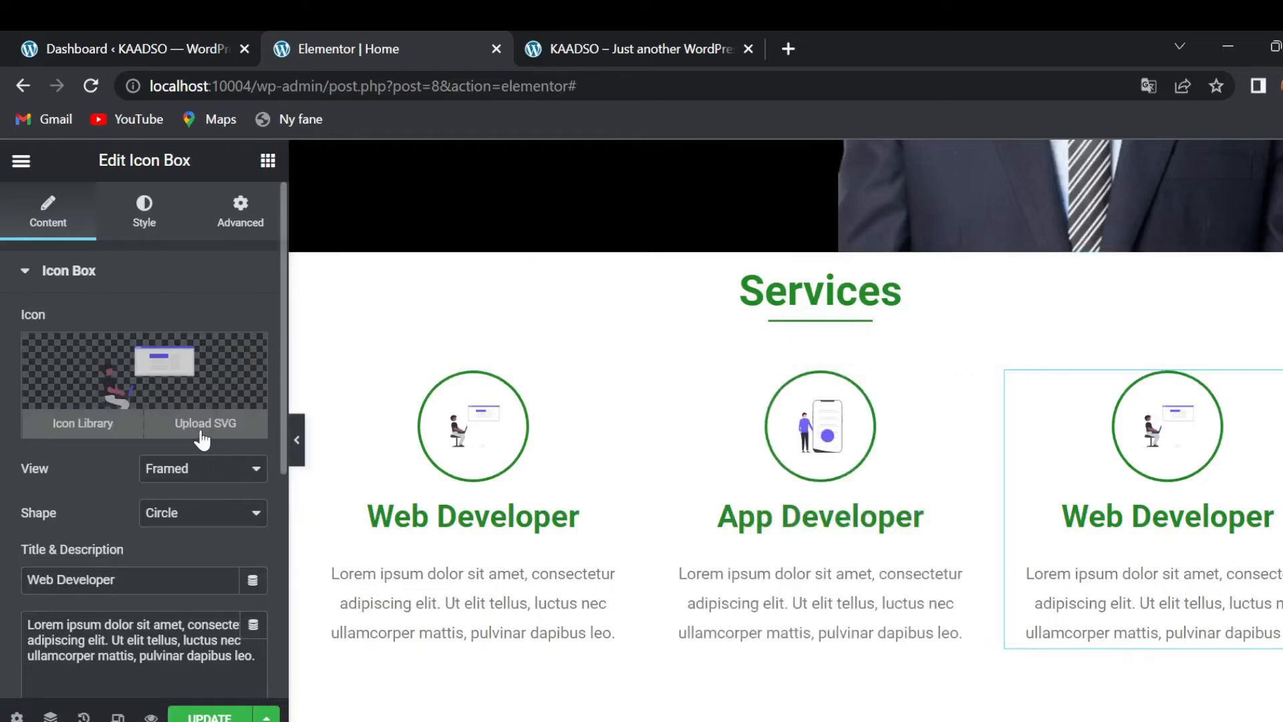
click(202, 440)
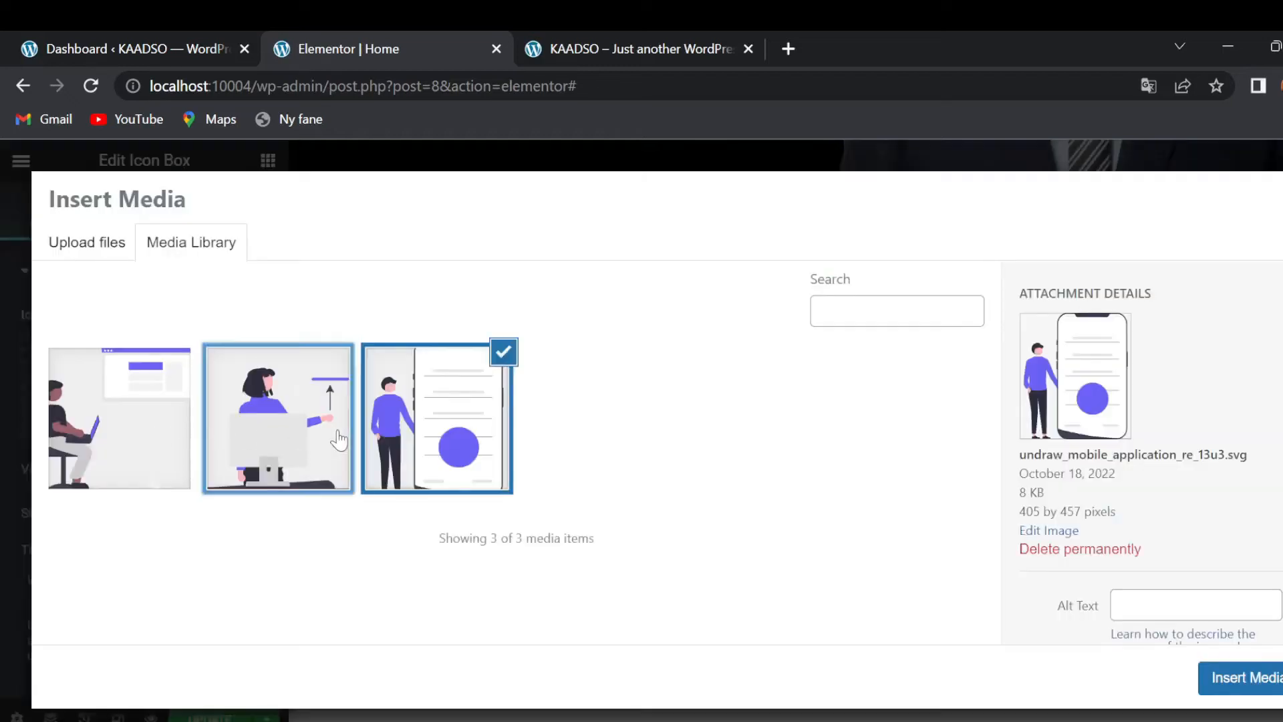
click(340, 441)
click(1241, 678)
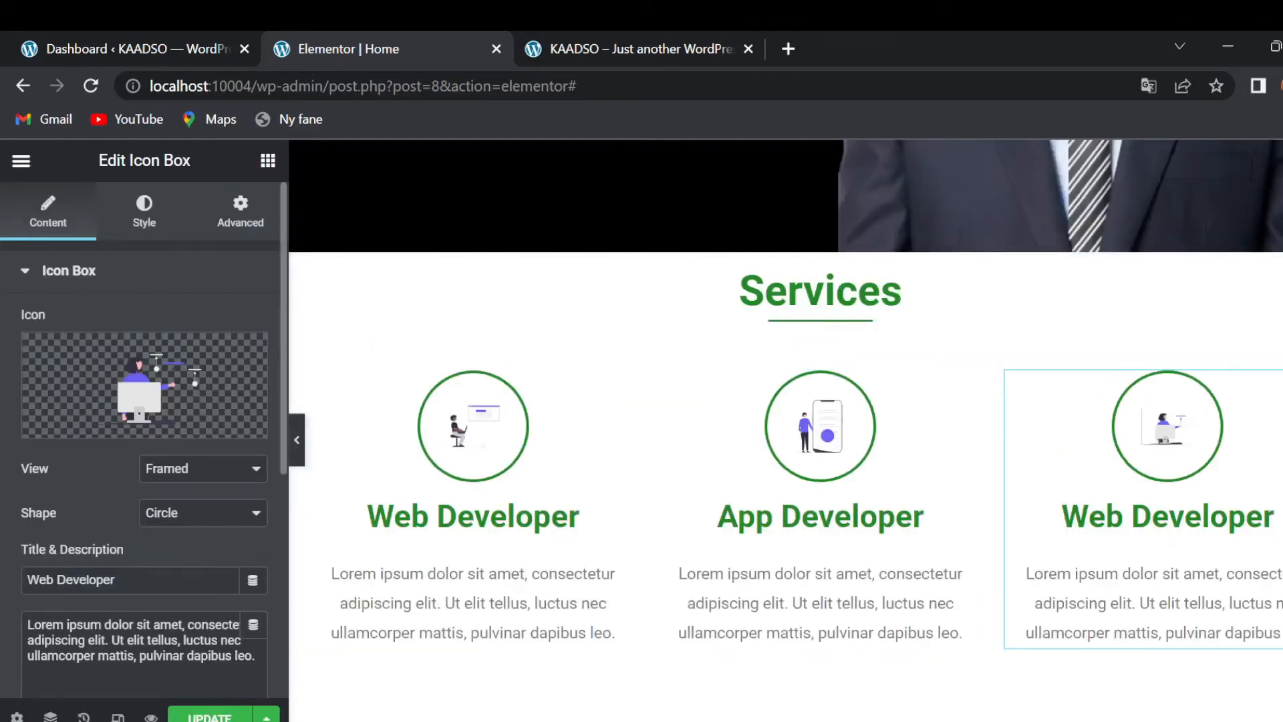
Step: Change the third icon box's title text to "Personal Services" and update the page
drag(117, 579, 5, 606)
text(Pe)
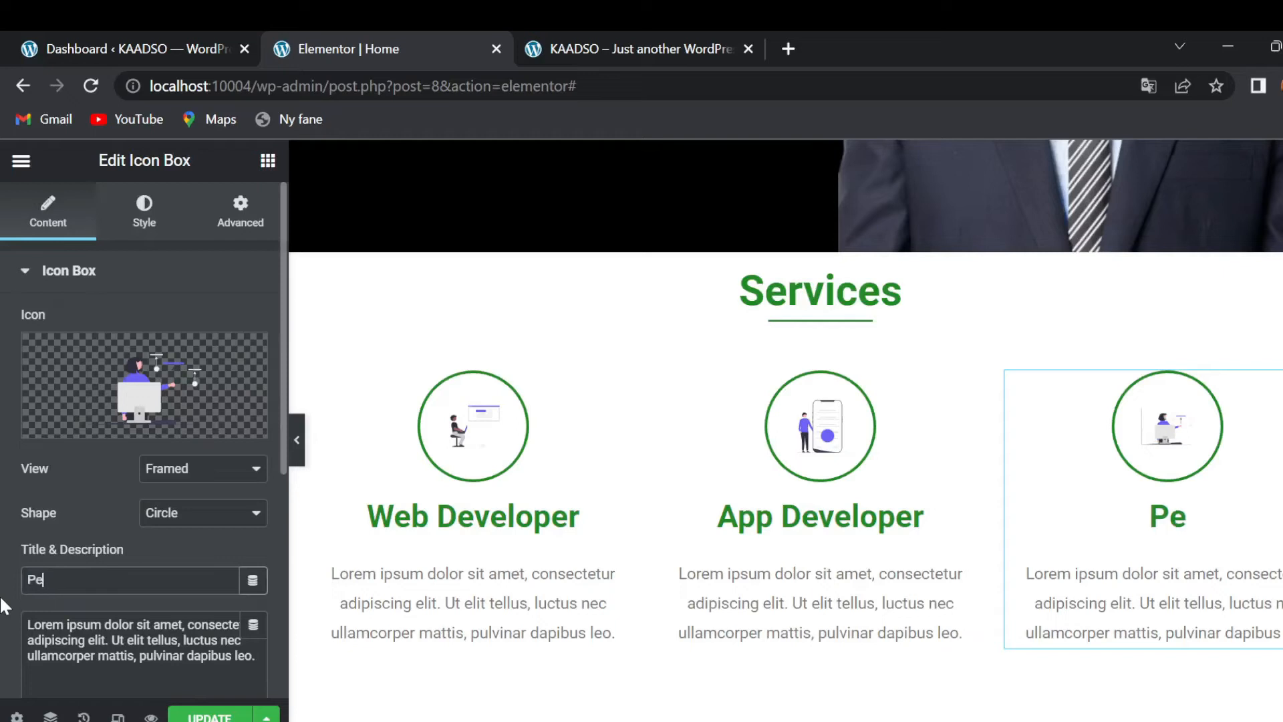
text(rsonal S)
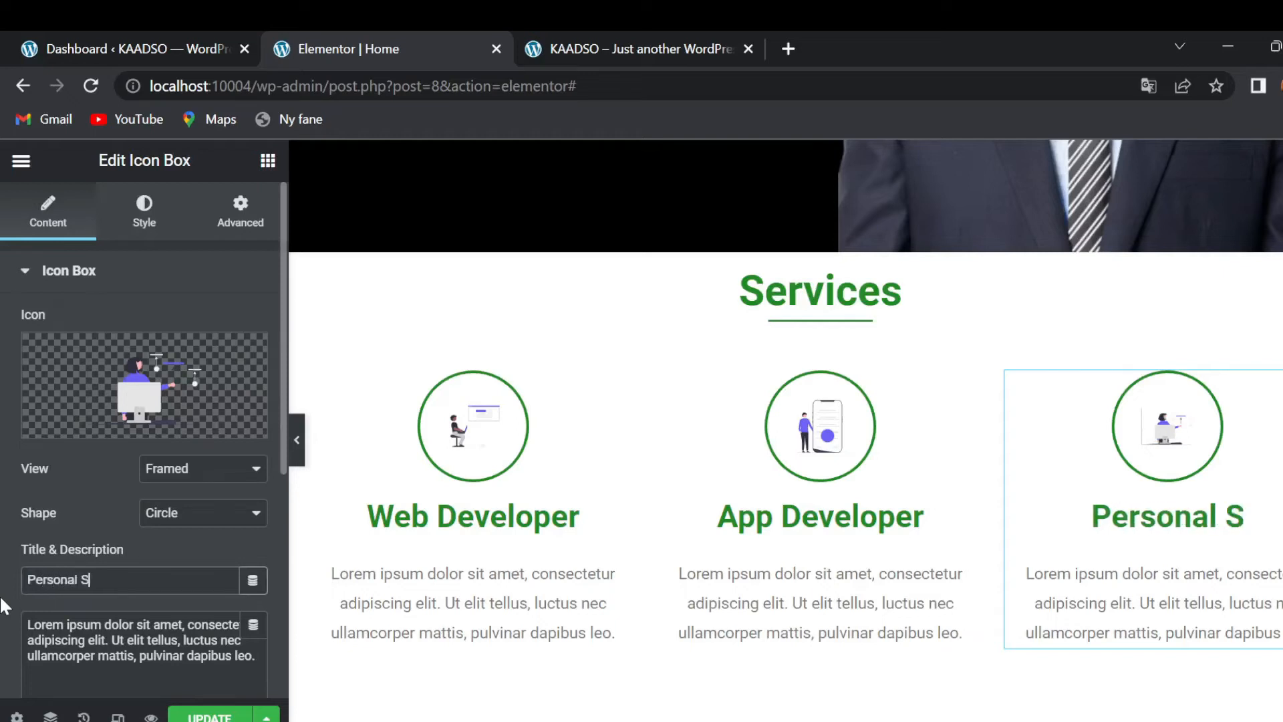
text(ervices)
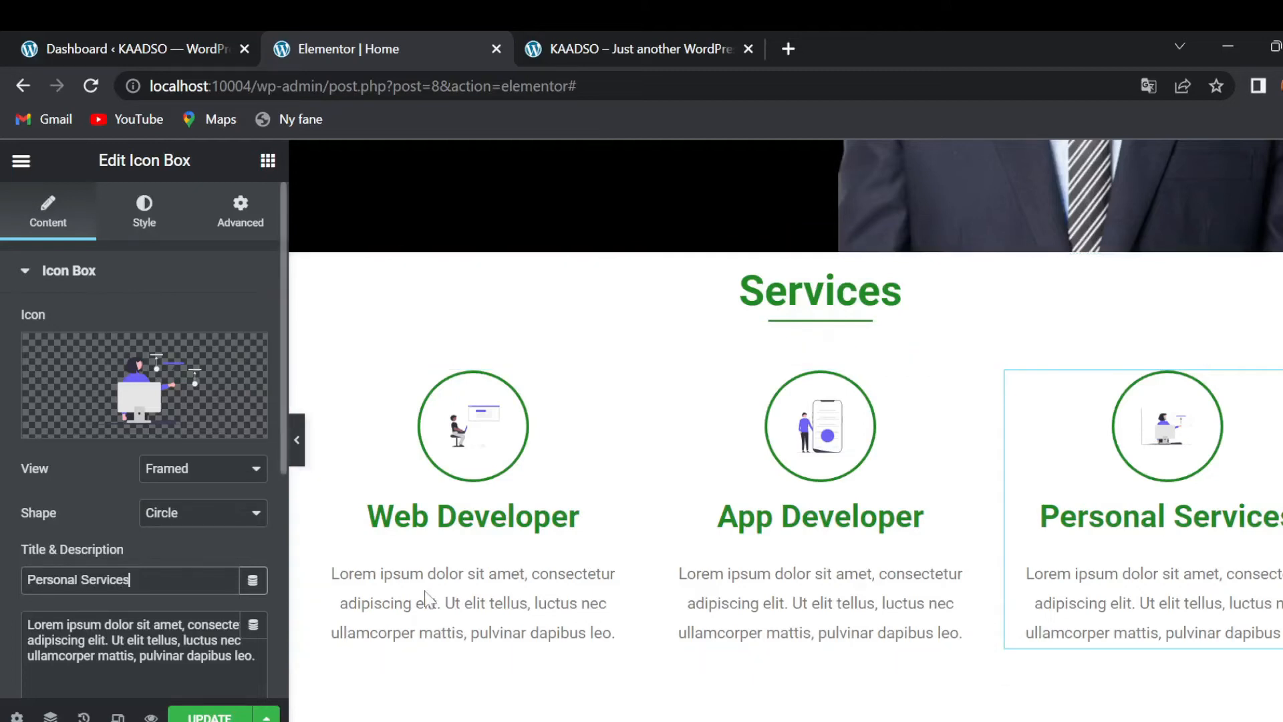
click(220, 717)
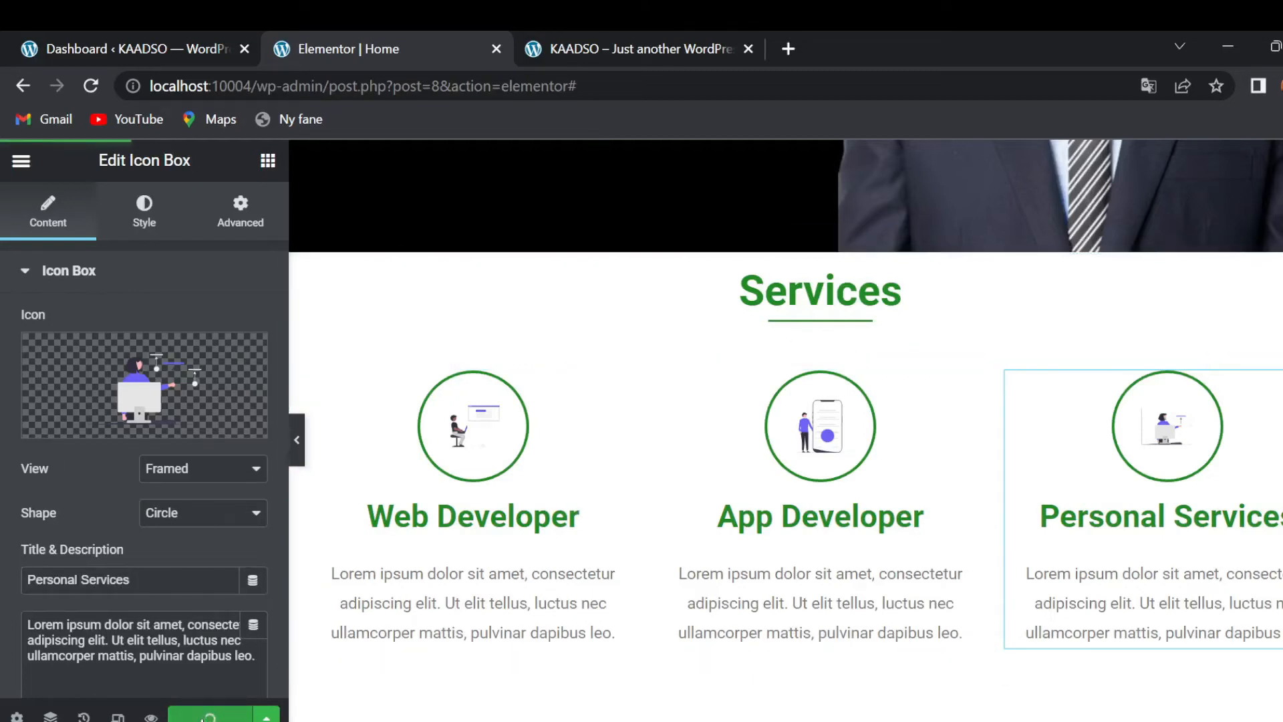
Step: Reload the site preview and examine the Services heading and its three icon boxes
click(616, 37)
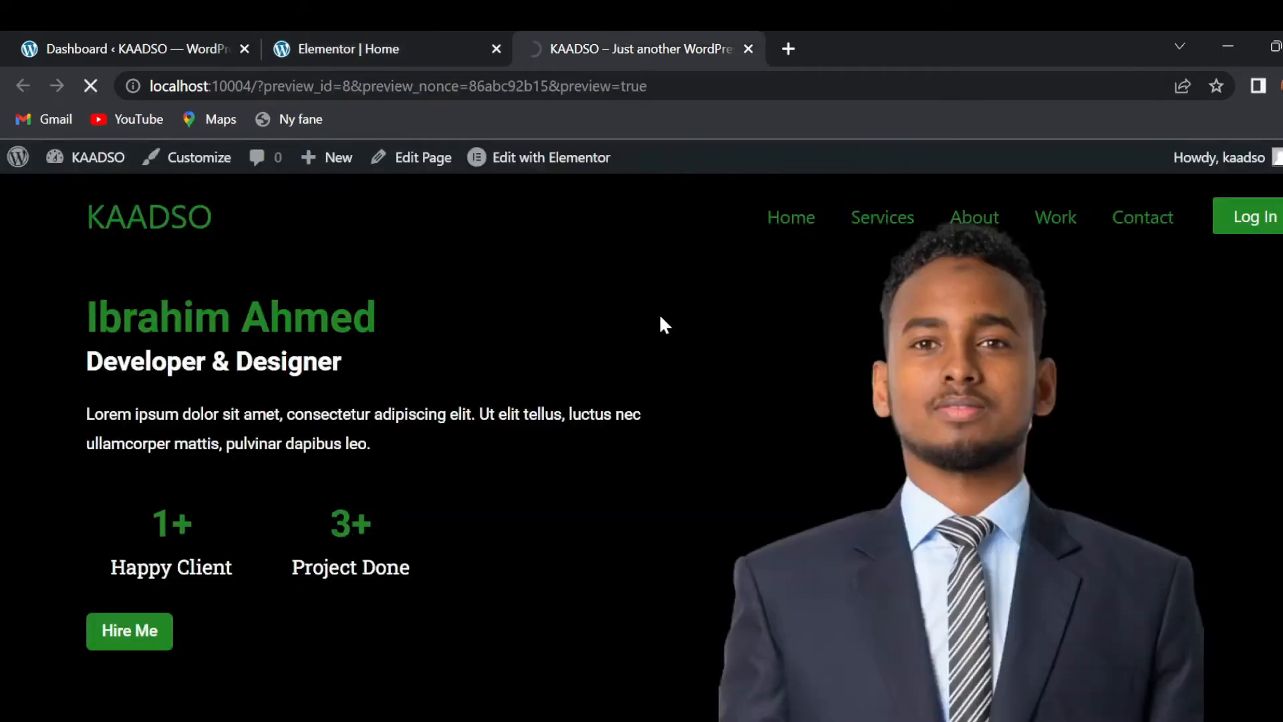
scroll(651, 355, down, 3)
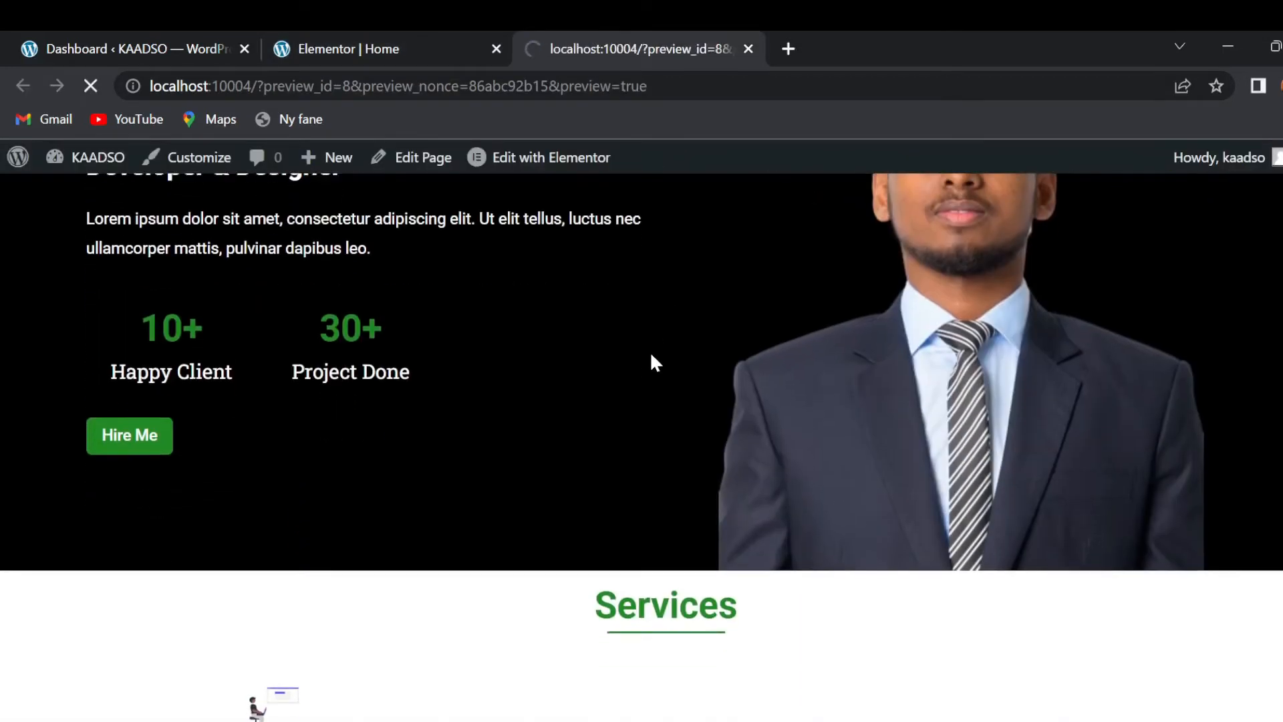
scroll(653, 361, down, 5)
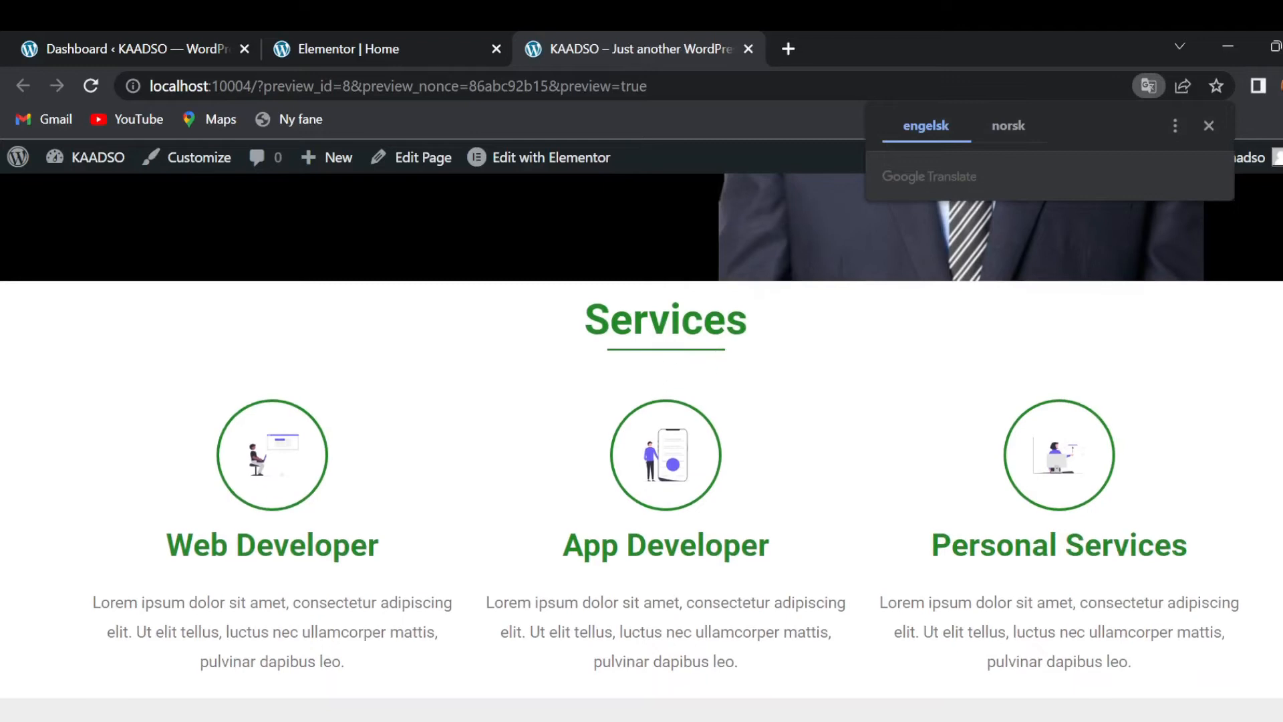
scroll(682, 509, down, 1)
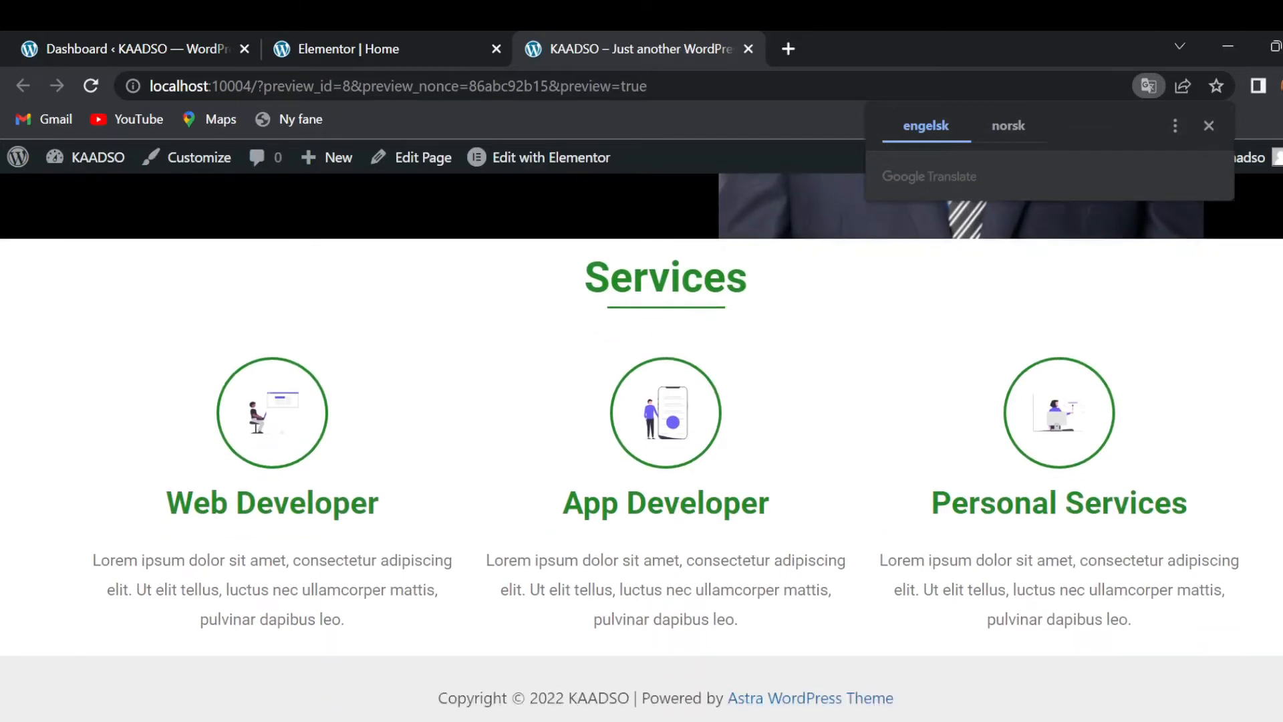
scroll(639, 471, up, 2)
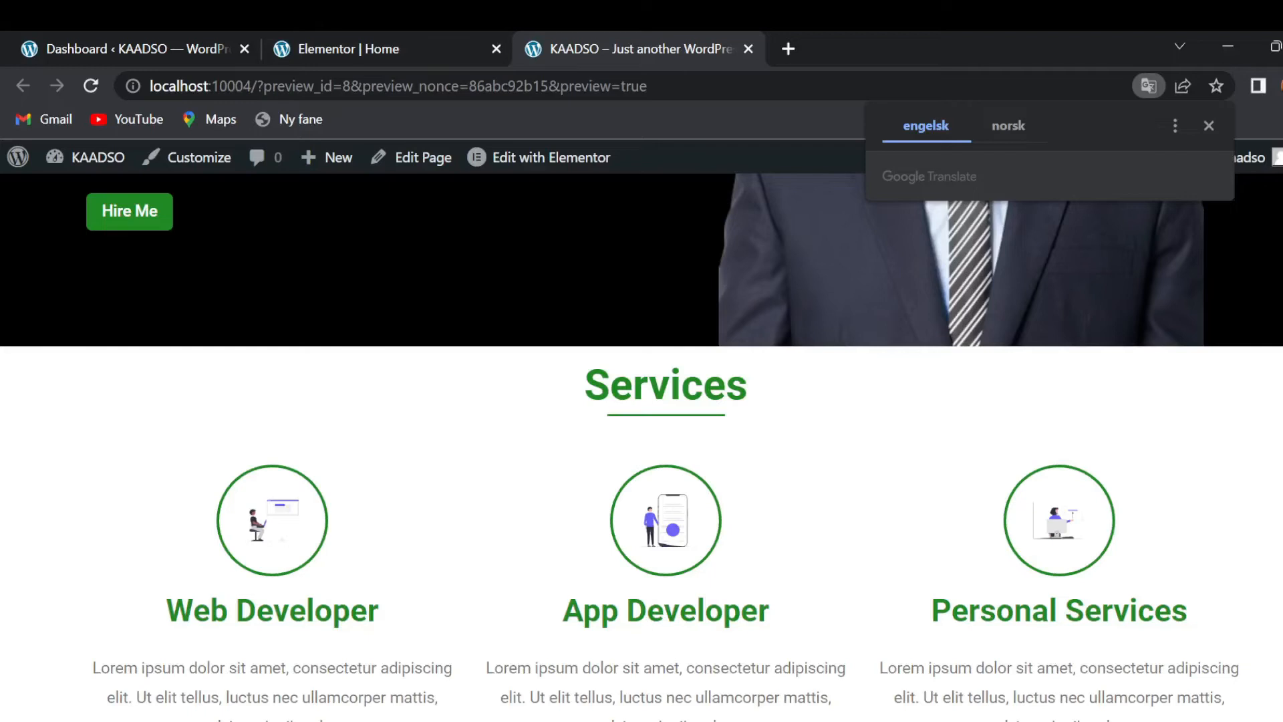
drag(582, 374, 771, 426)
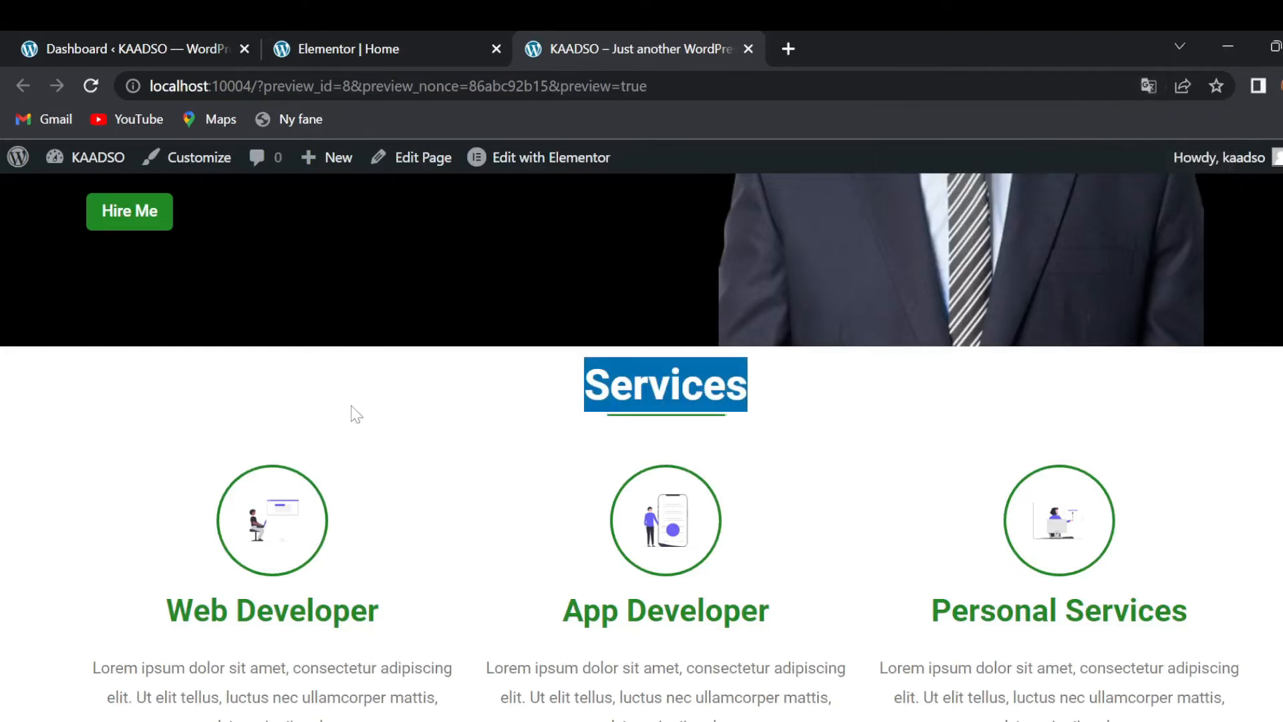
Step: Set the Services heading's top padding to 40 px in the Elementor editor and update the page
click(338, 32)
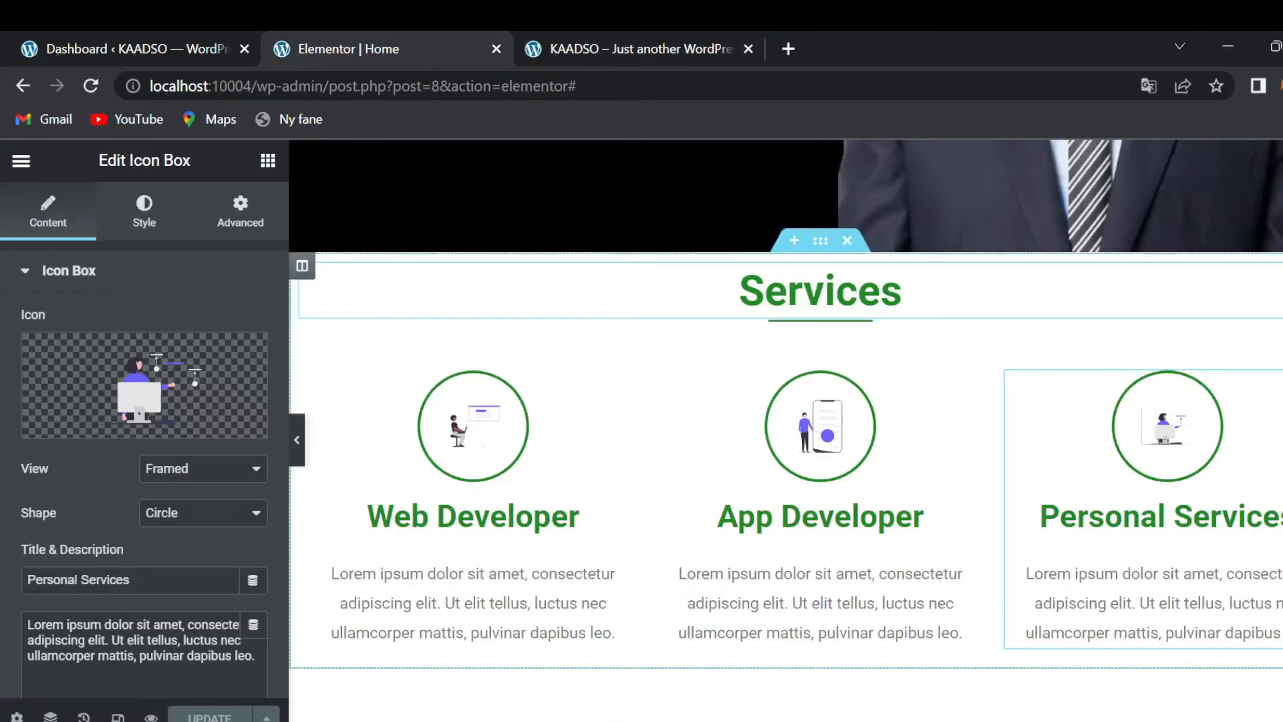
click(408, 287)
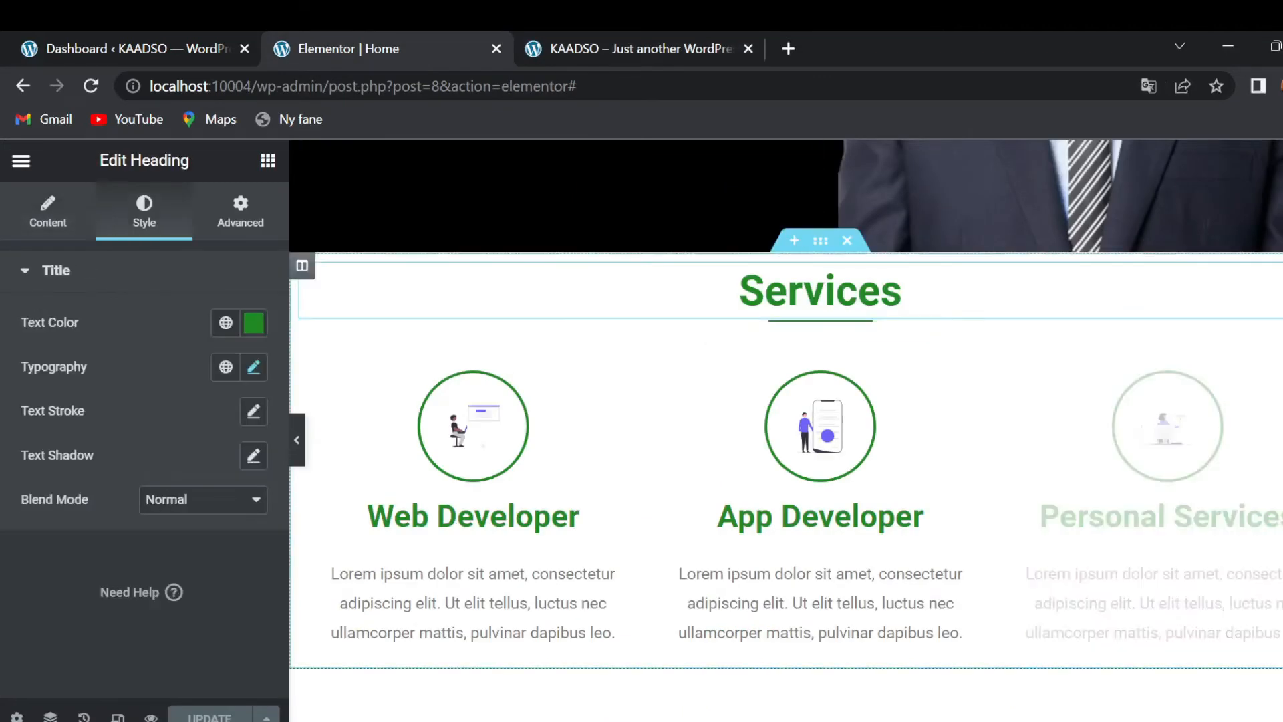
click(238, 204)
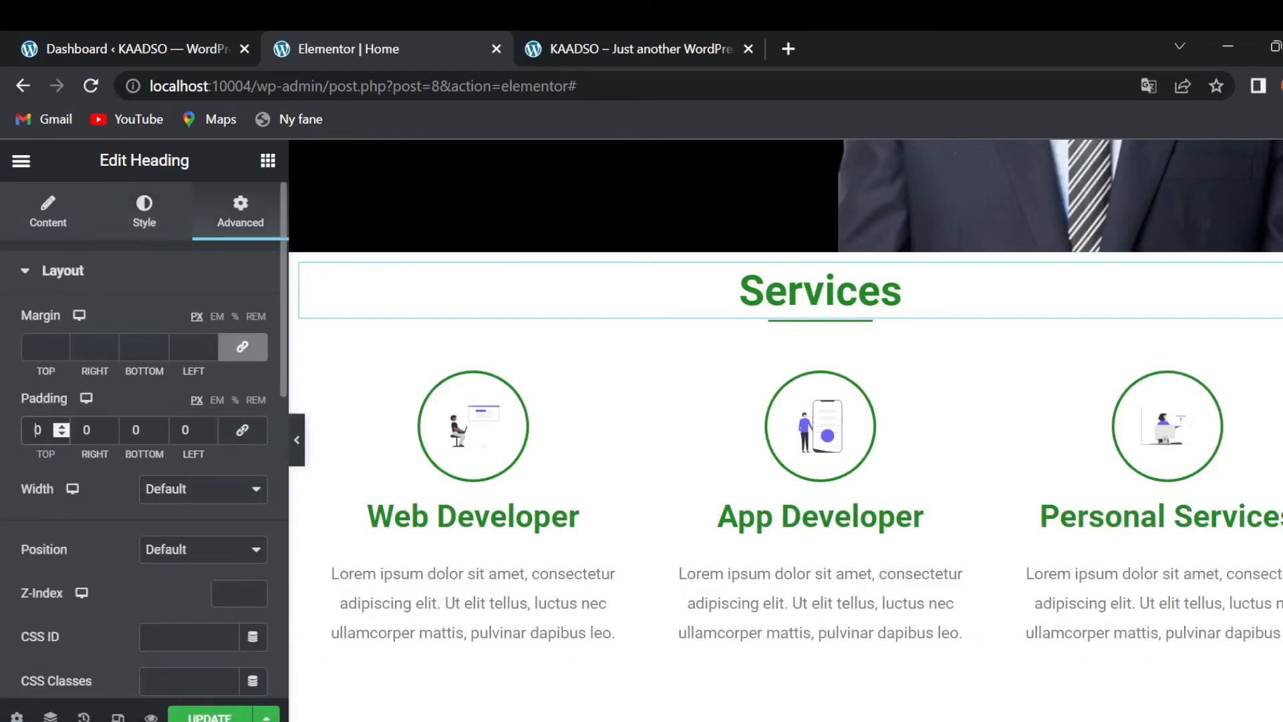
text(3)
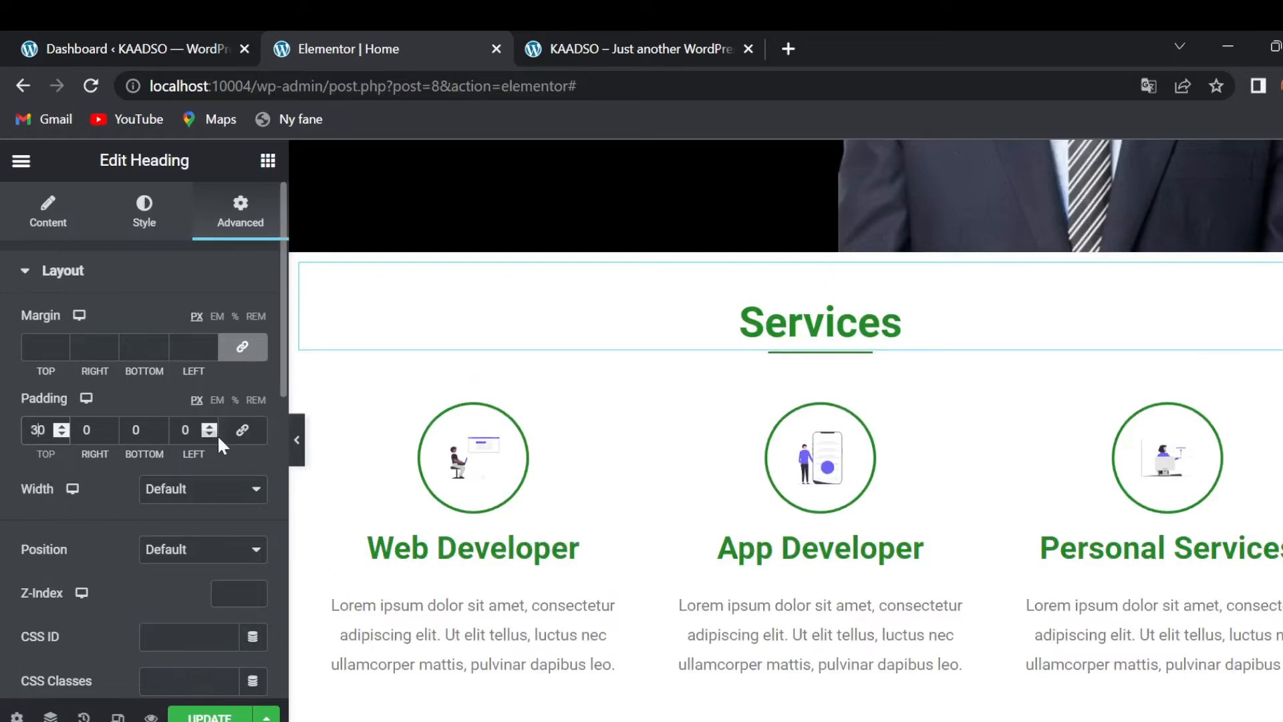
key(BackSpace)
text(4)
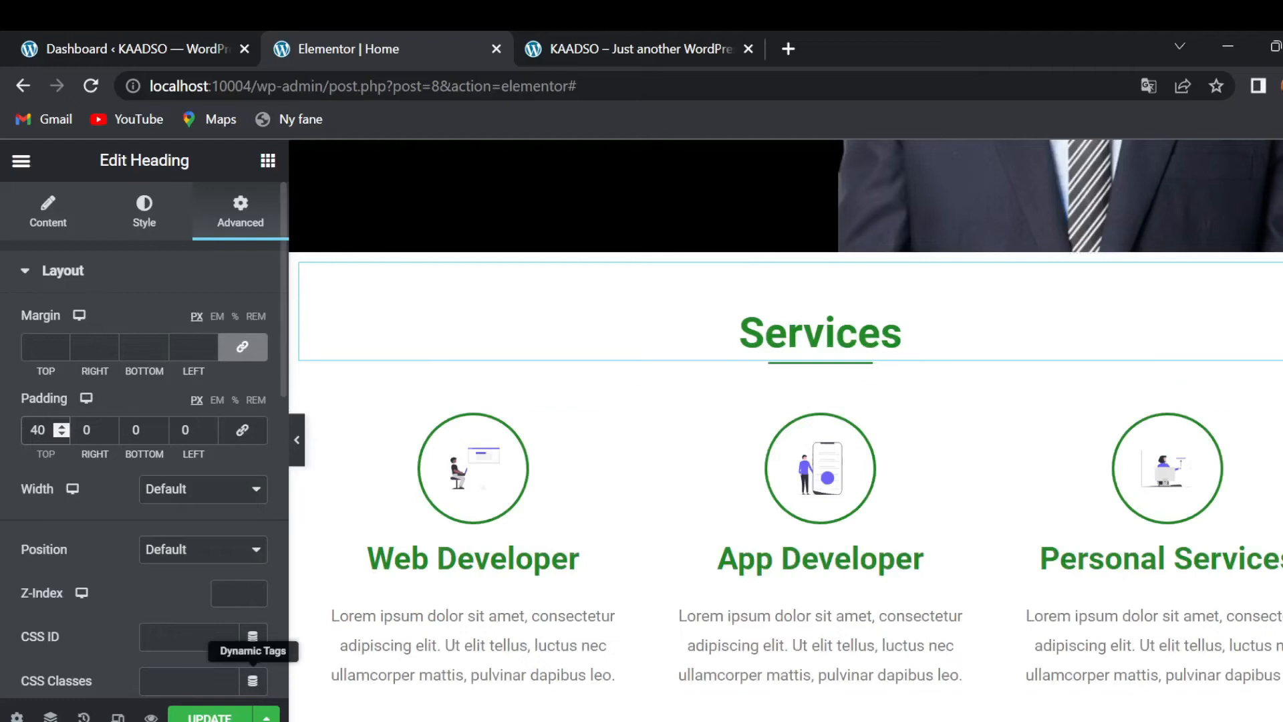
click(209, 715)
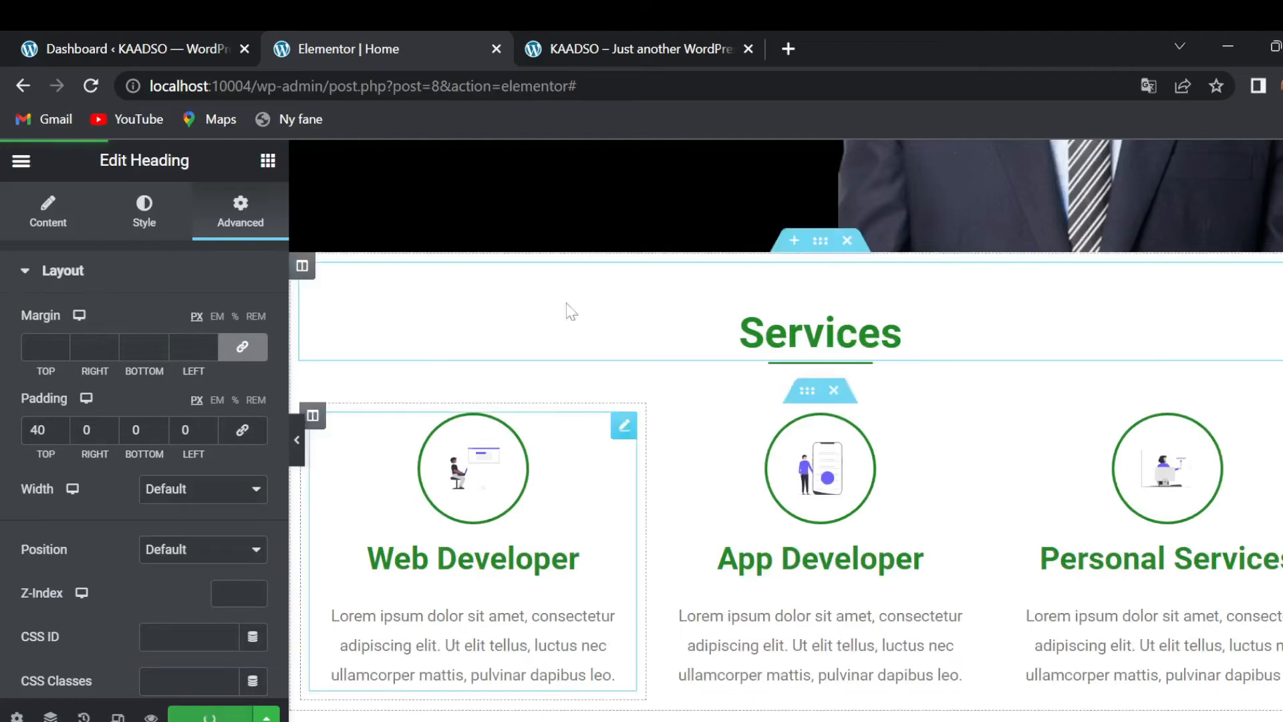
Step: Refresh the site preview and check the spacing above the Services heading and the section's layout
click(582, 41)
key(F5)
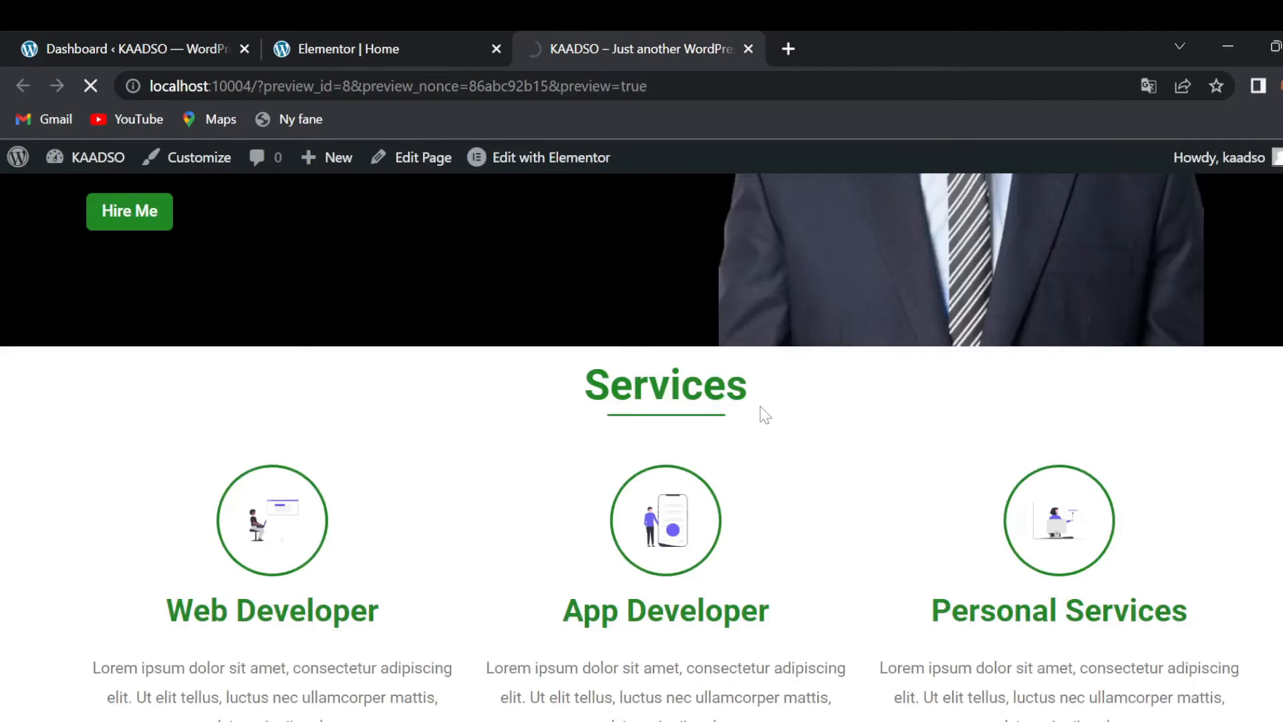
scroll(681, 474, down, 6)
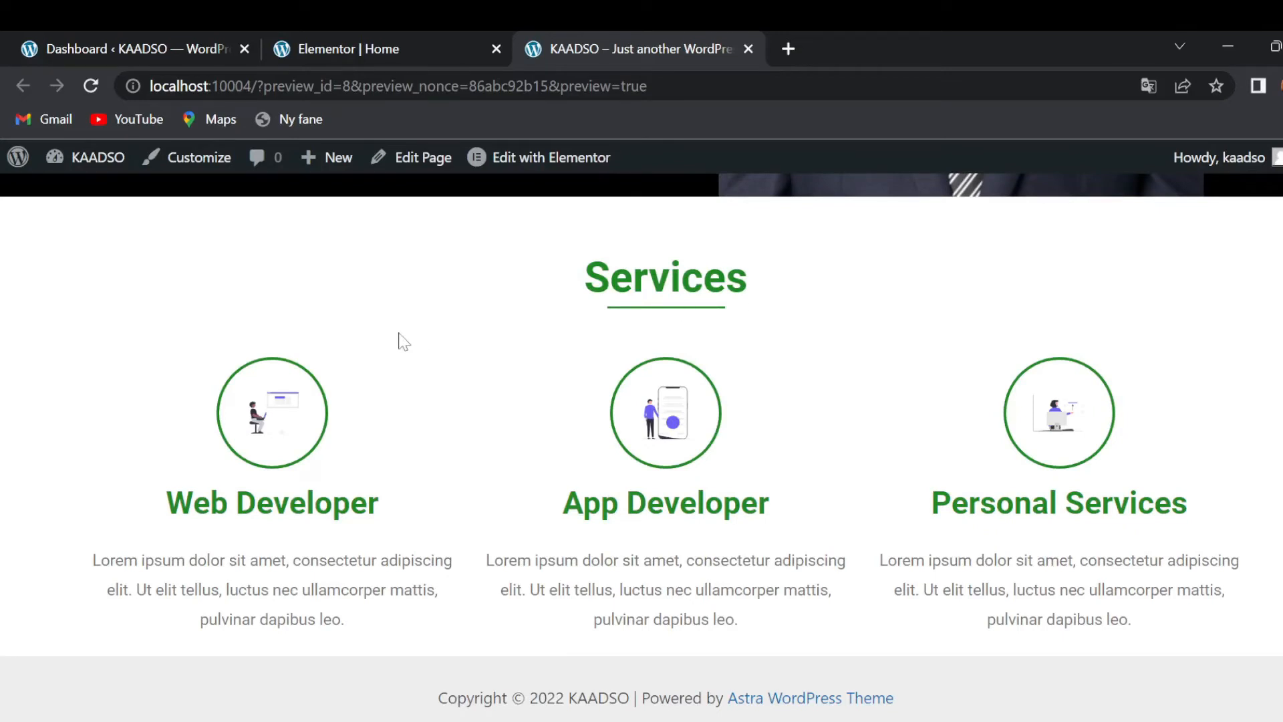
drag(576, 274, 845, 548)
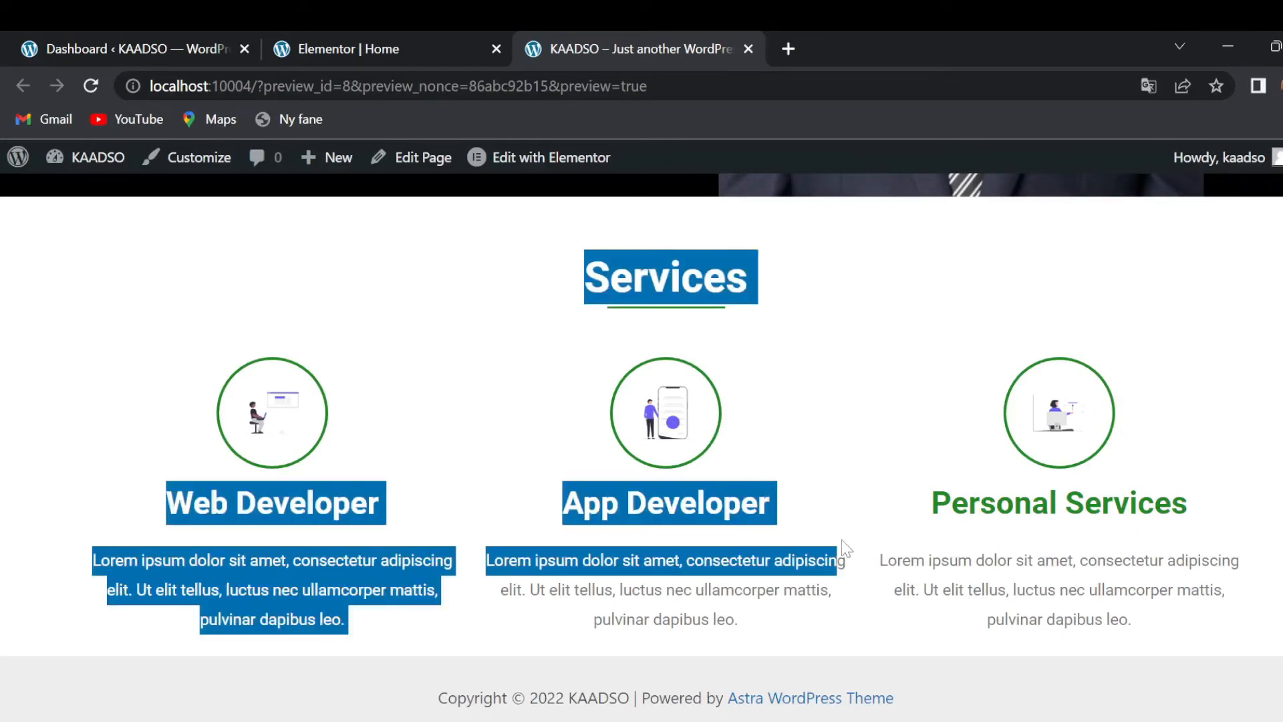
click(838, 560)
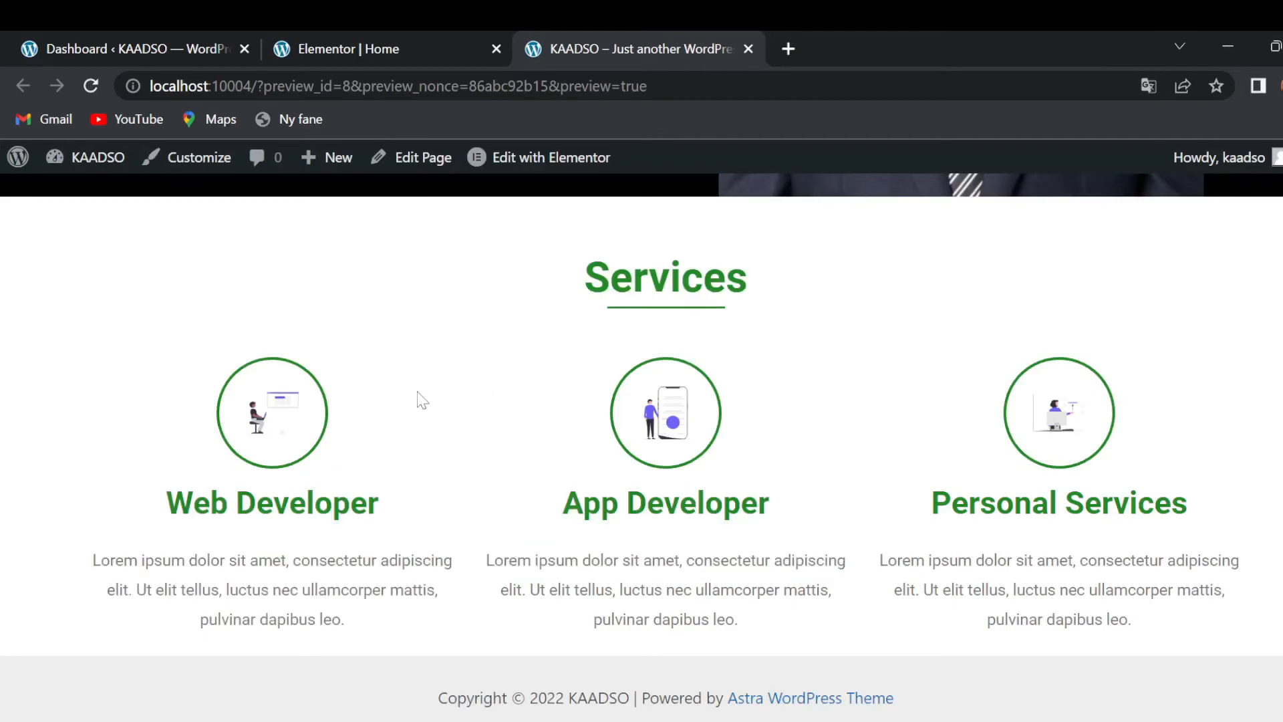
Step: Switch to the Elementor editor and add a single-column section below the Services icon boxes with its height set to Min Height
scroll(605, 515, up, 2)
scroll(604, 516, down, 2)
key(ctrl+shift+Tab)
scroll(808, 572, down, 2)
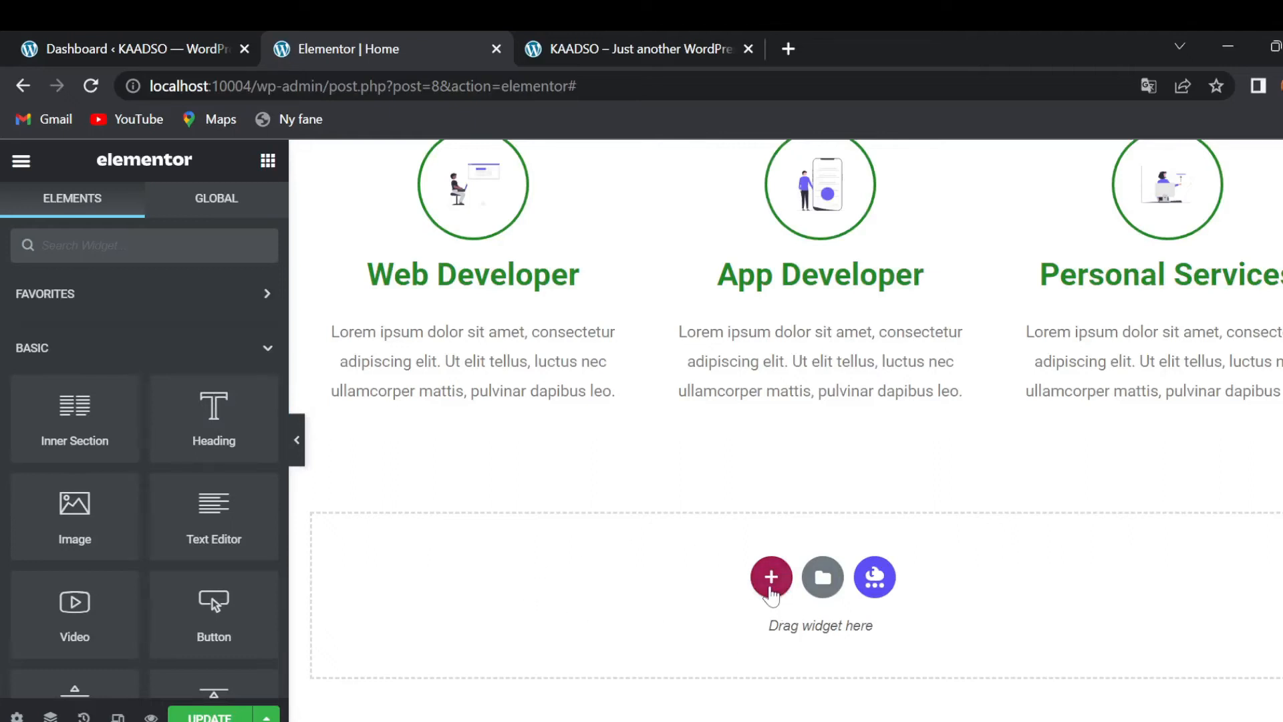
click(771, 579)
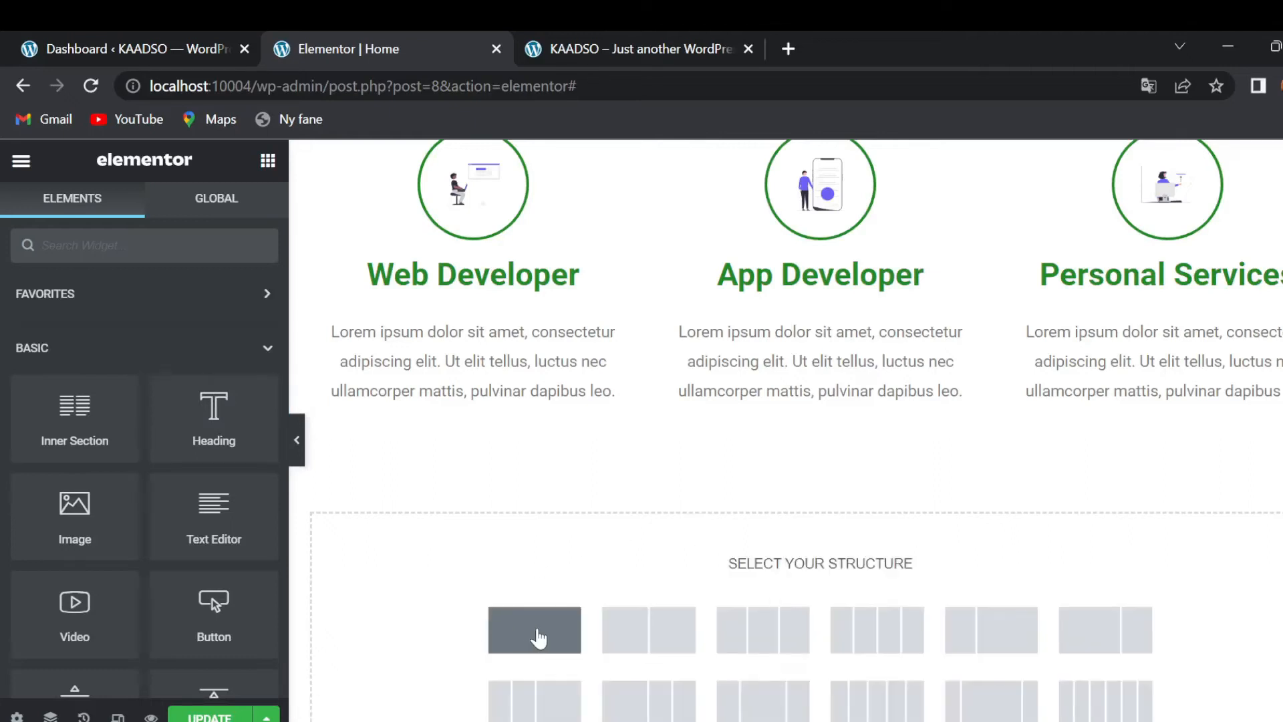
click(538, 639)
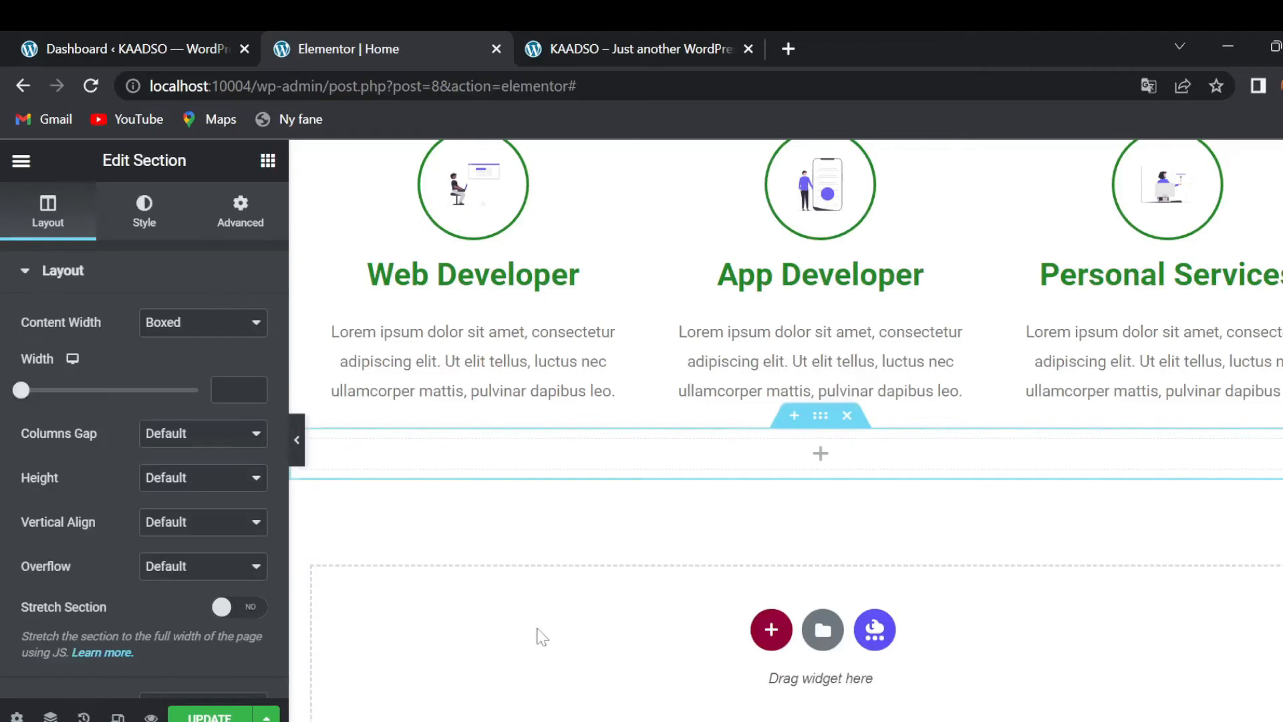
click(179, 478)
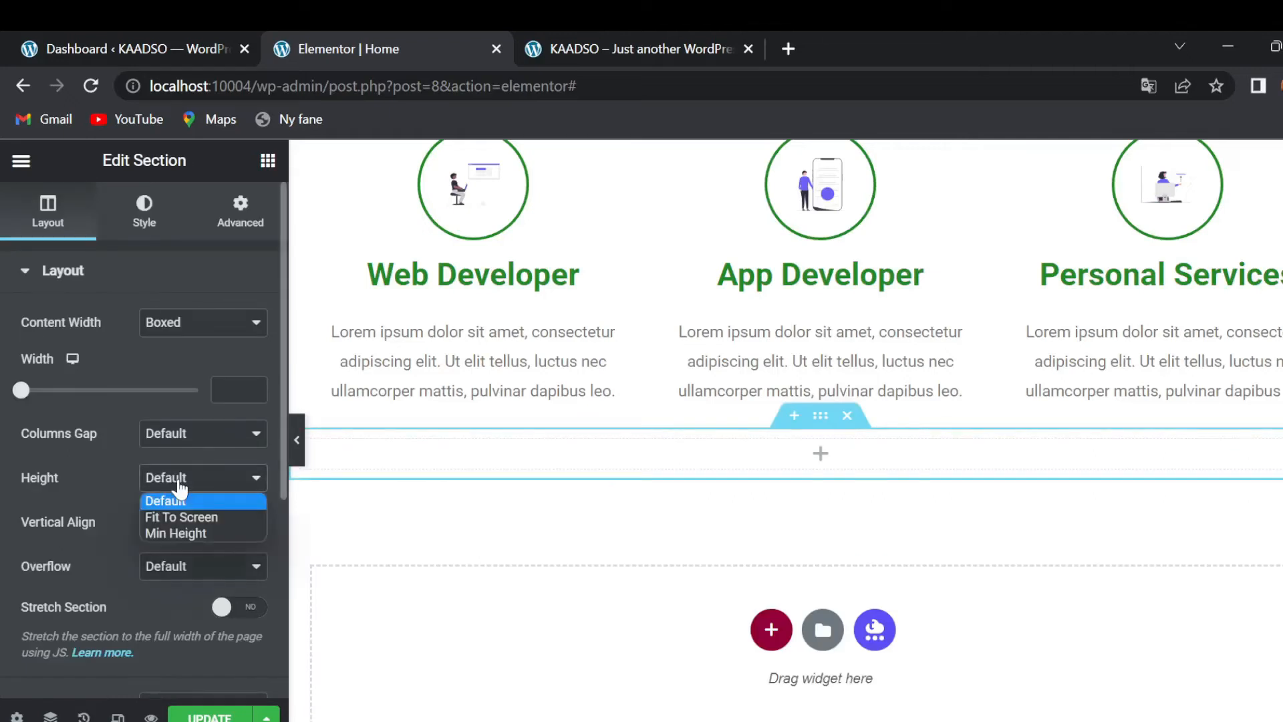
click(182, 532)
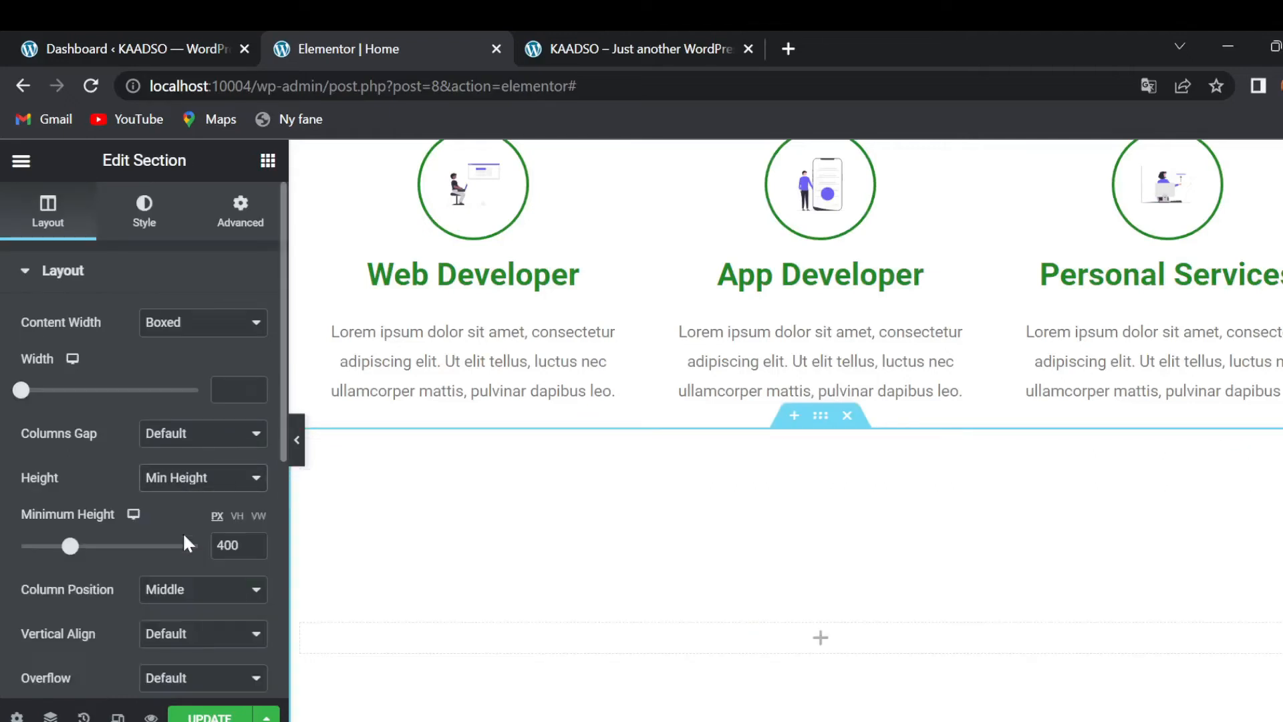
Step: Give the new section a Classic background with the color #000
click(144, 213)
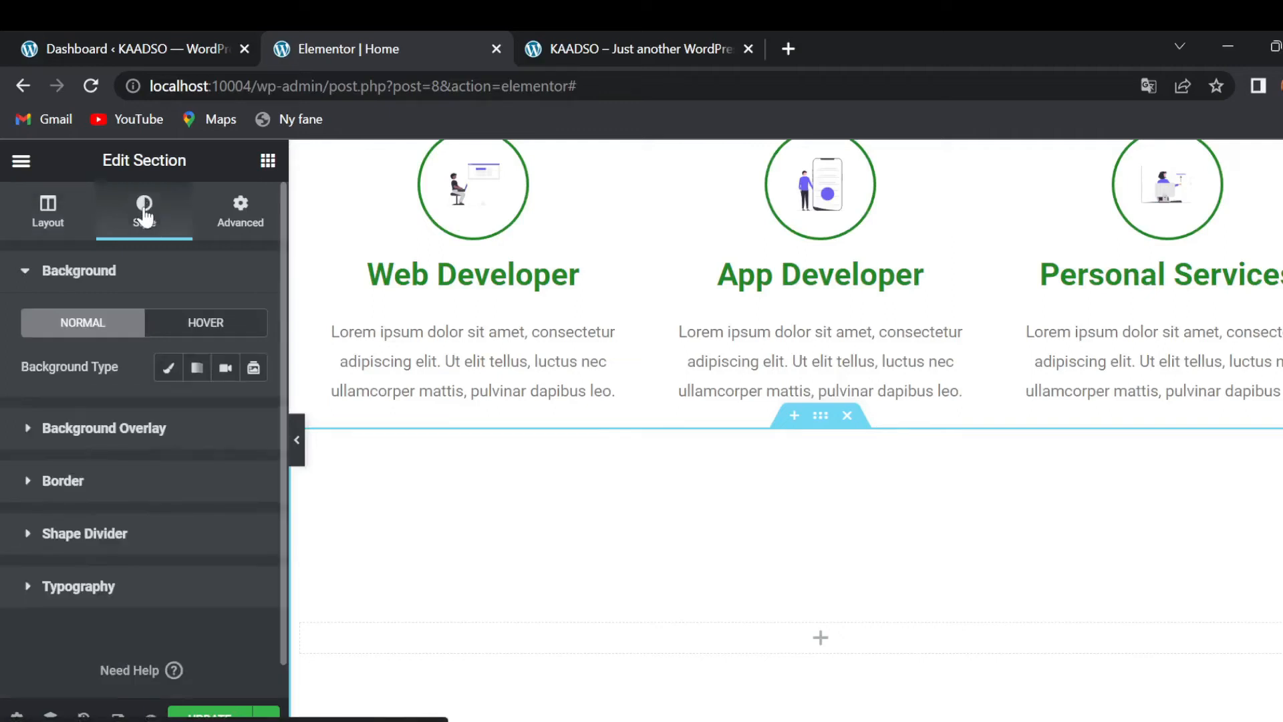
click(168, 374)
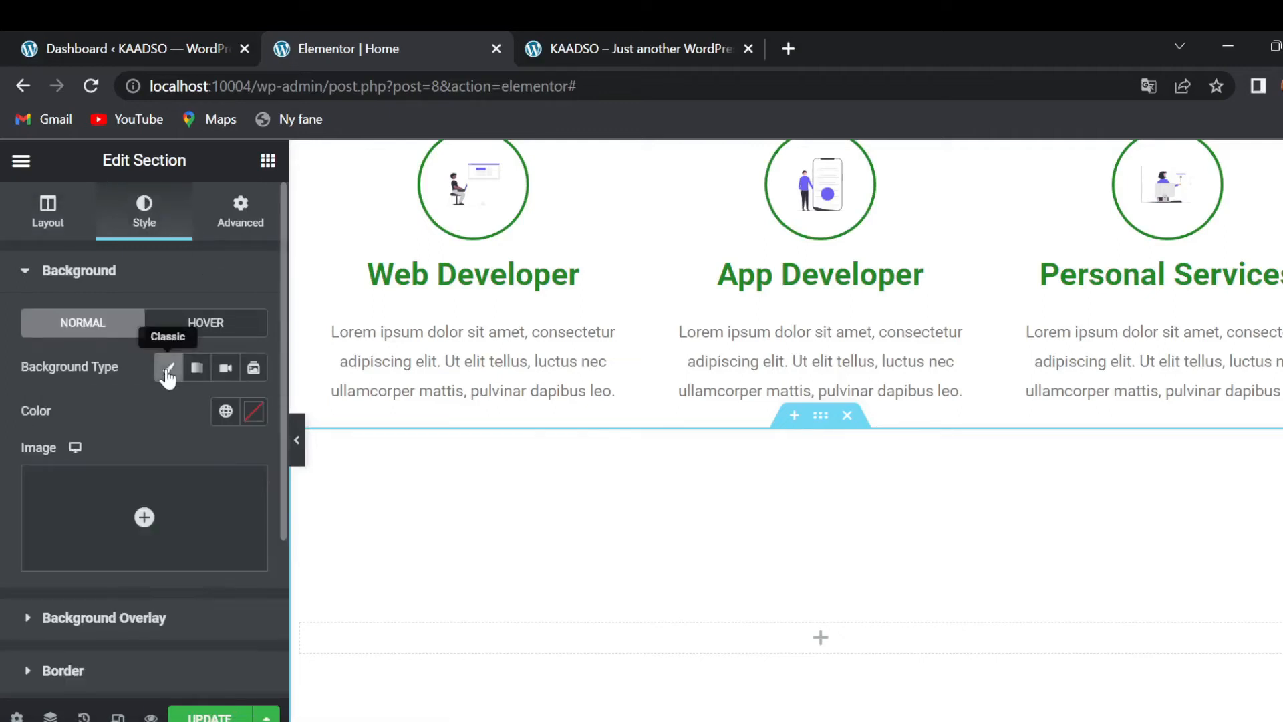
click(254, 418)
text(#000)
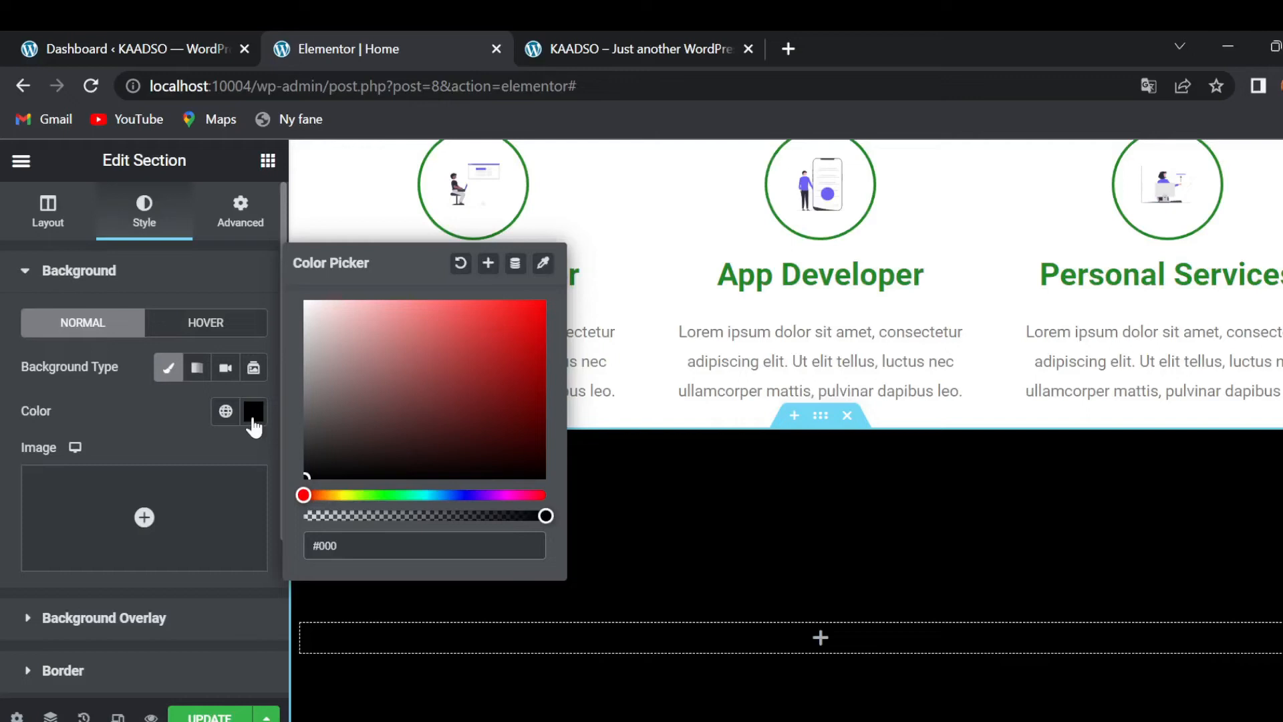
click(260, 168)
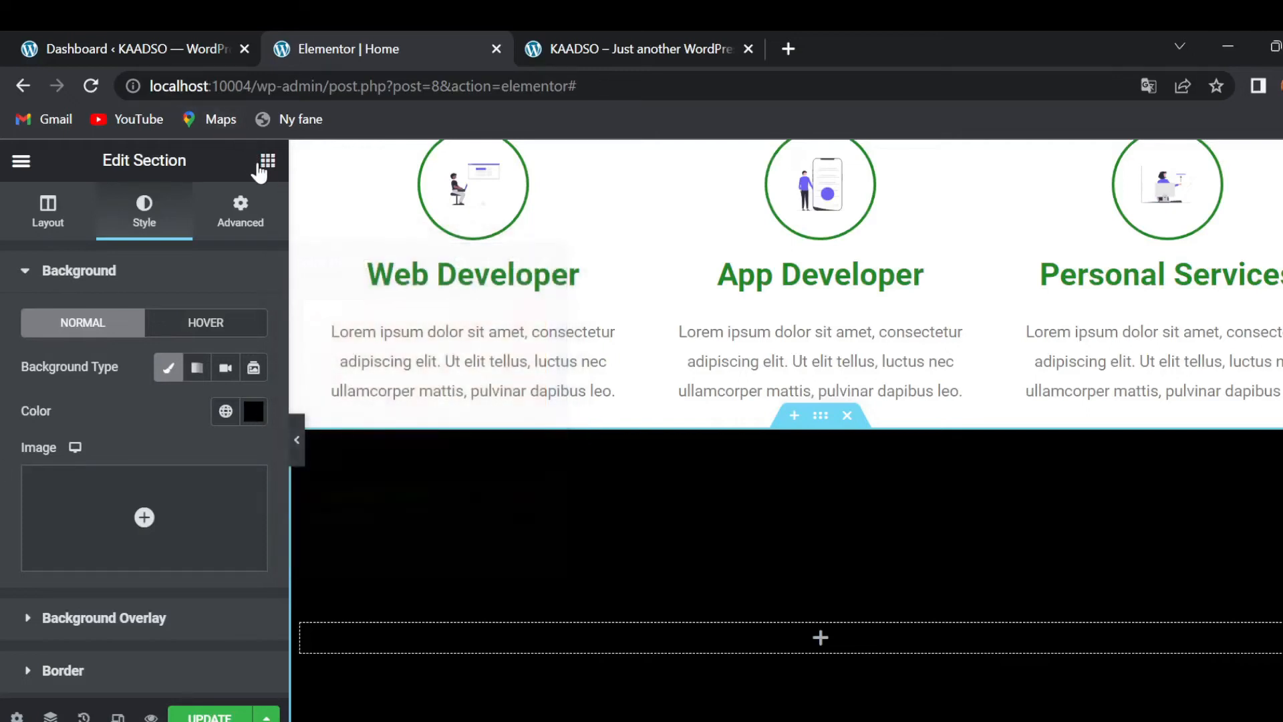
Step: Place a two-column Inner Section inside the black section and add an Image widget to its left column
click(260, 169)
drag(100, 434, 761, 634)
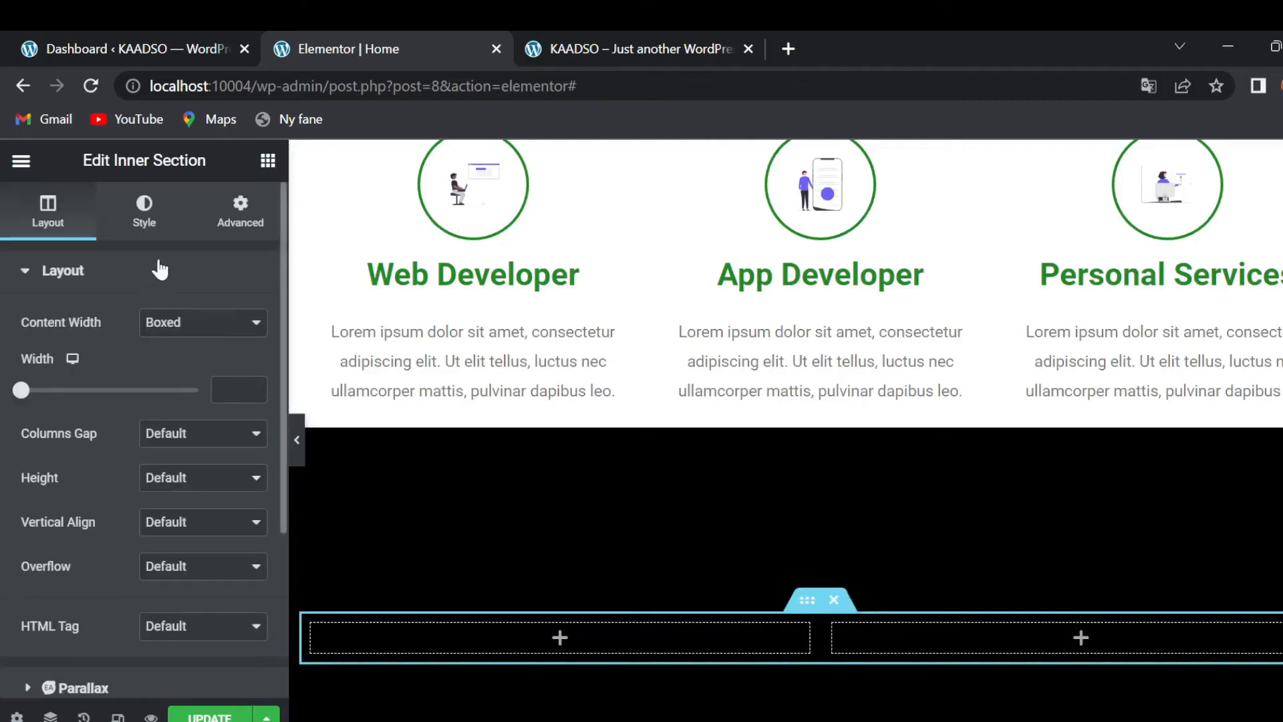
click(267, 162)
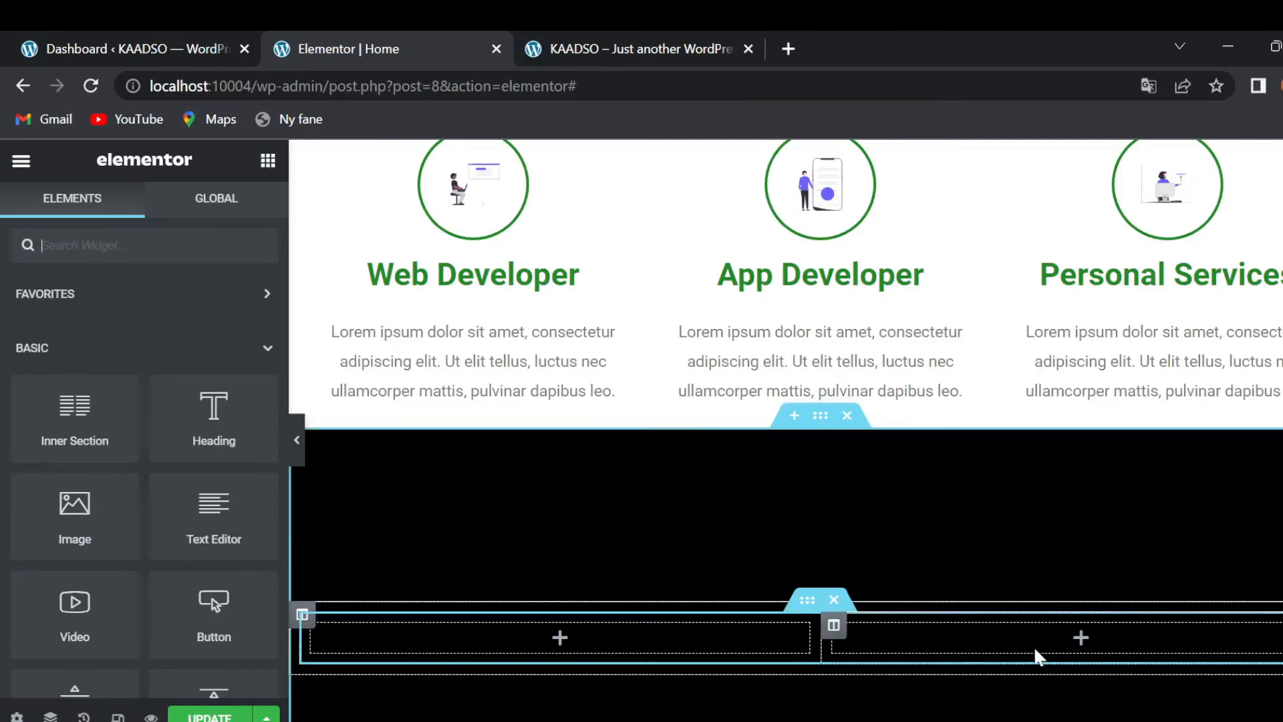
drag(74, 508, 523, 631)
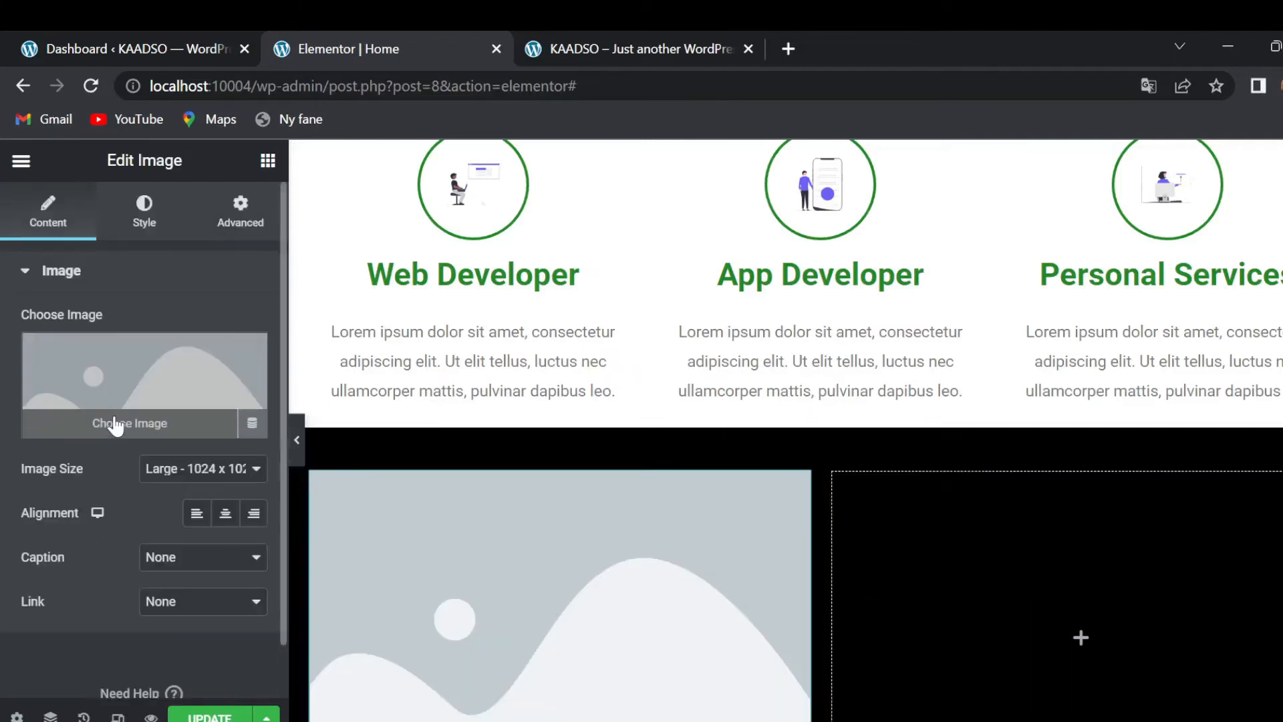
Step: Insert the portrait team03-removebg-preview.png from the media library into the Image widget
click(115, 426)
click(468, 588)
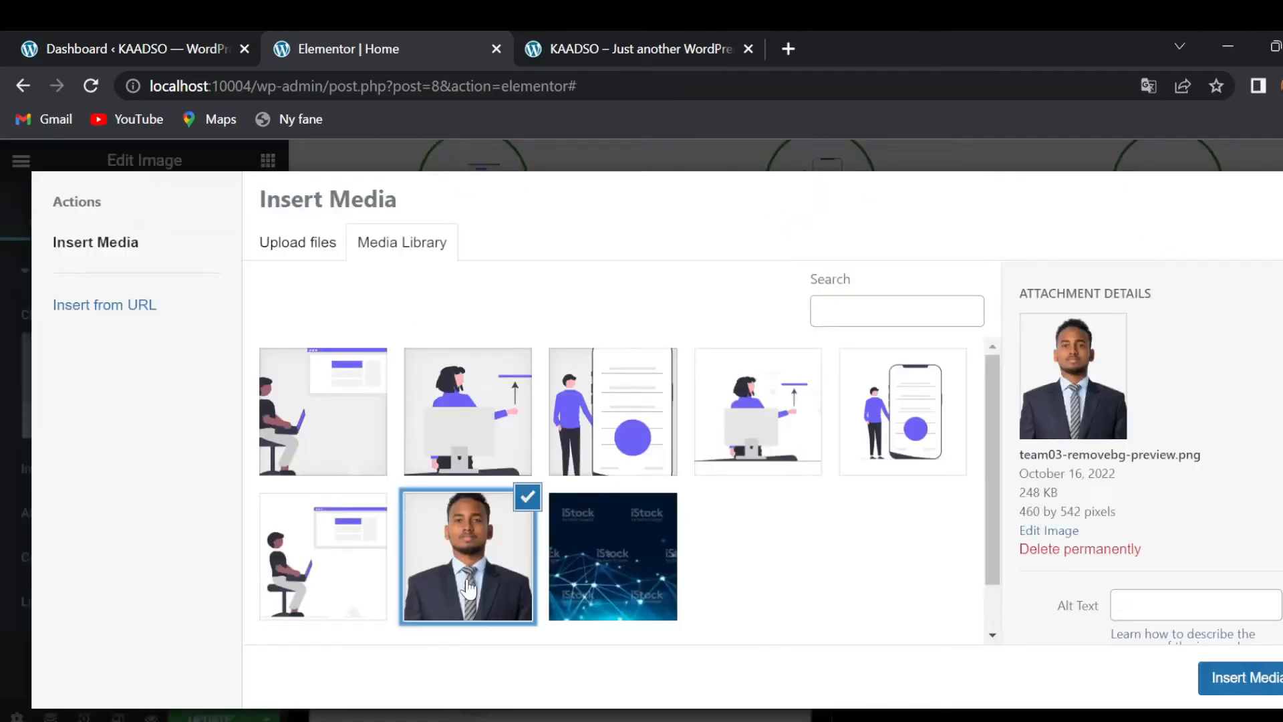
click(1248, 683)
scroll(609, 582, down, 4)
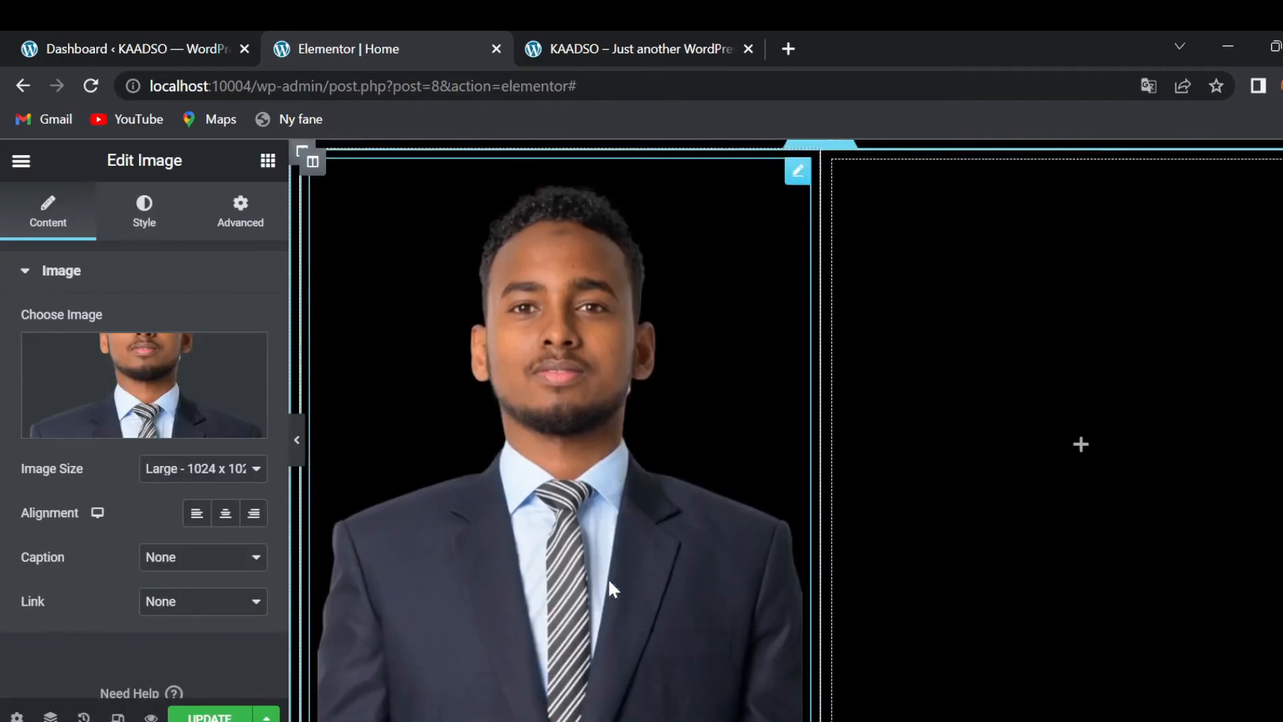
Step: Examine how the portrait sits in the black section, including the spacing above and below it
scroll(608, 583, down, 3)
scroll(655, 411, up, 3)
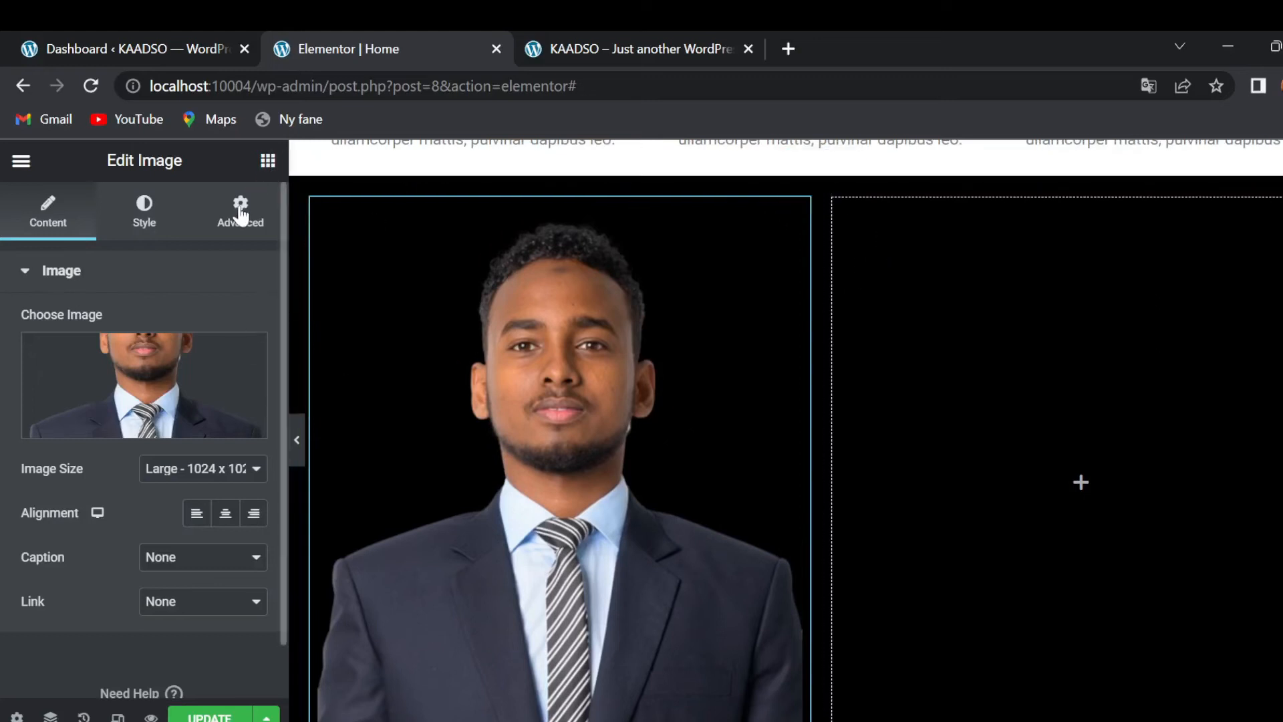
scroll(596, 381, down, 2)
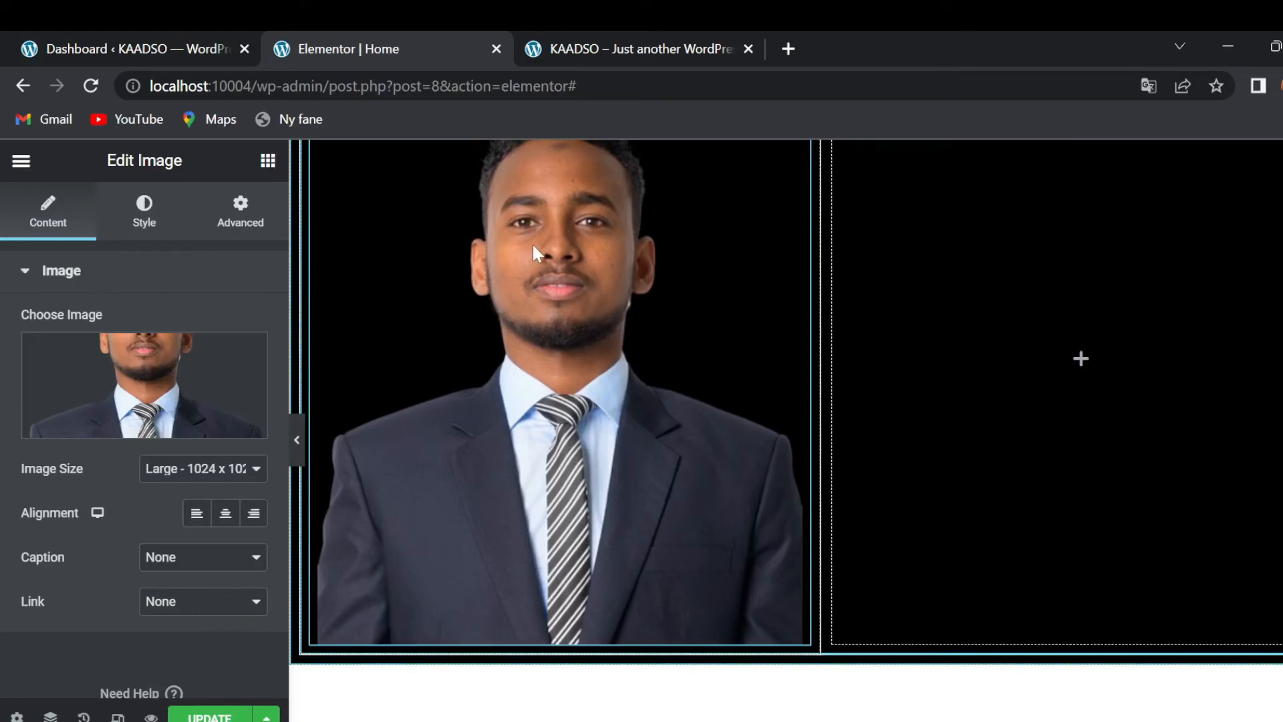
scroll(535, 235, up, 2)
scroll(558, 336, down, 1)
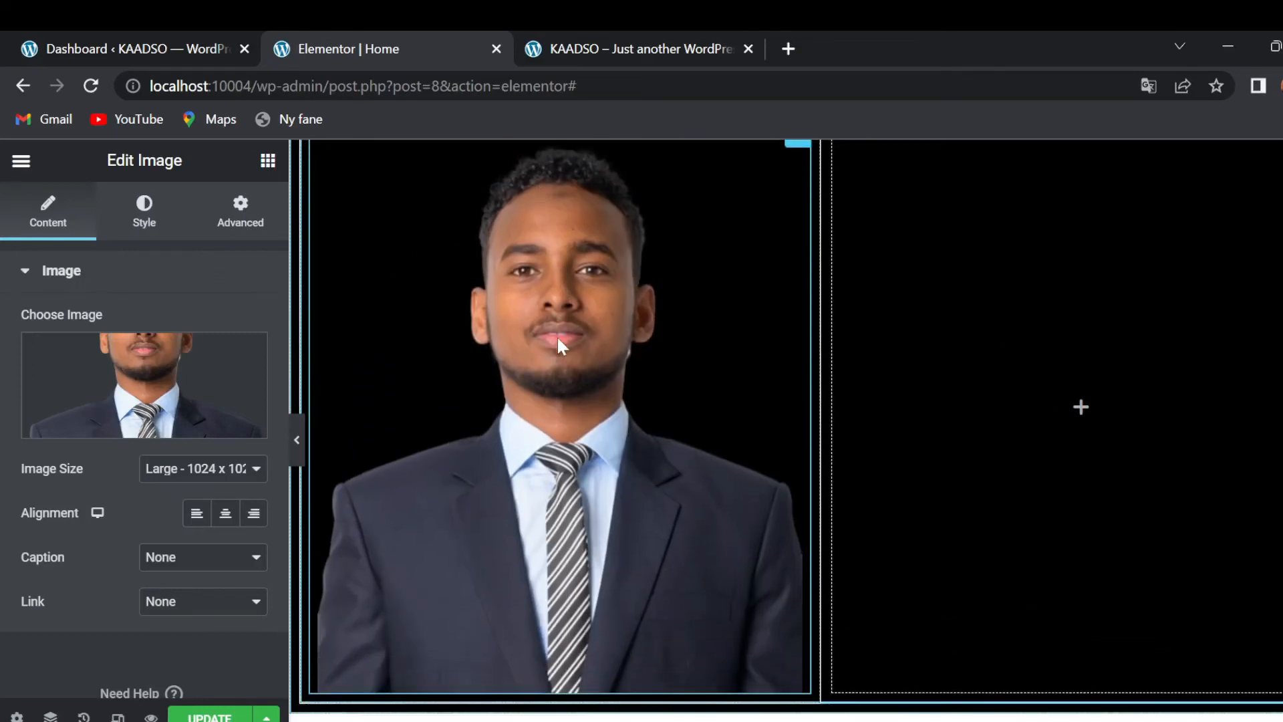
scroll(647, 564, down, 1)
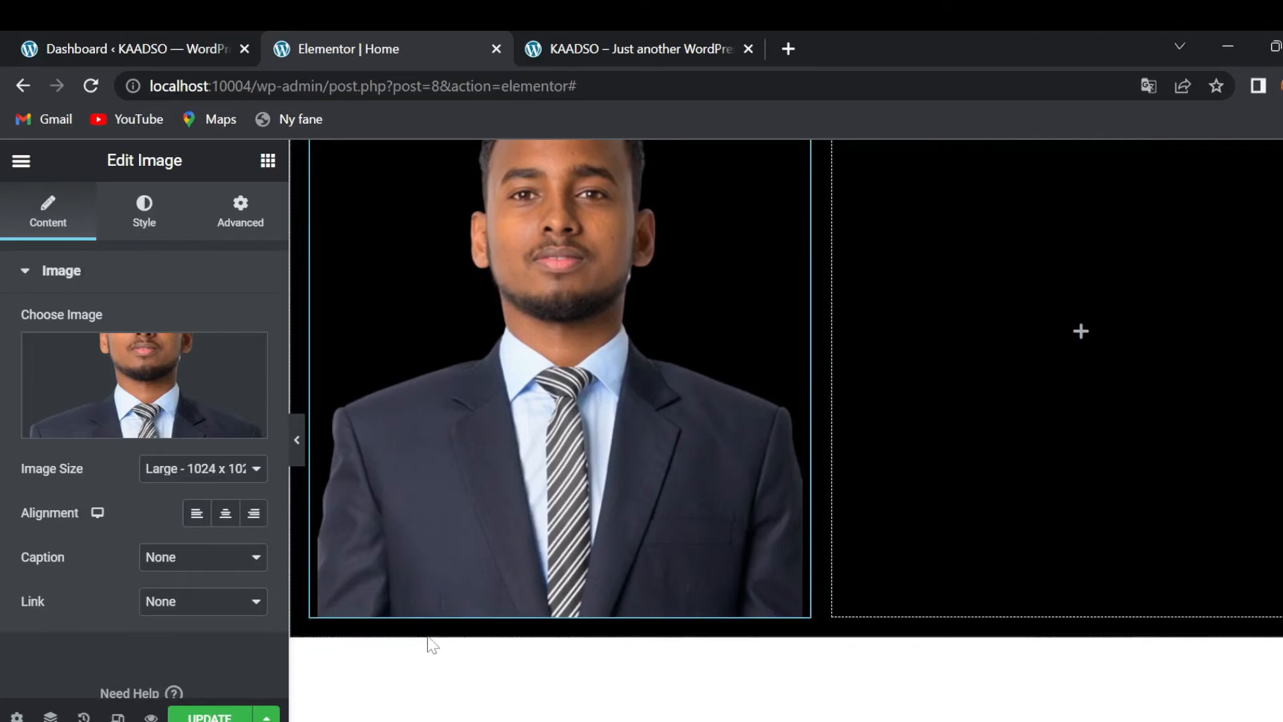
scroll(429, 645, up, 10)
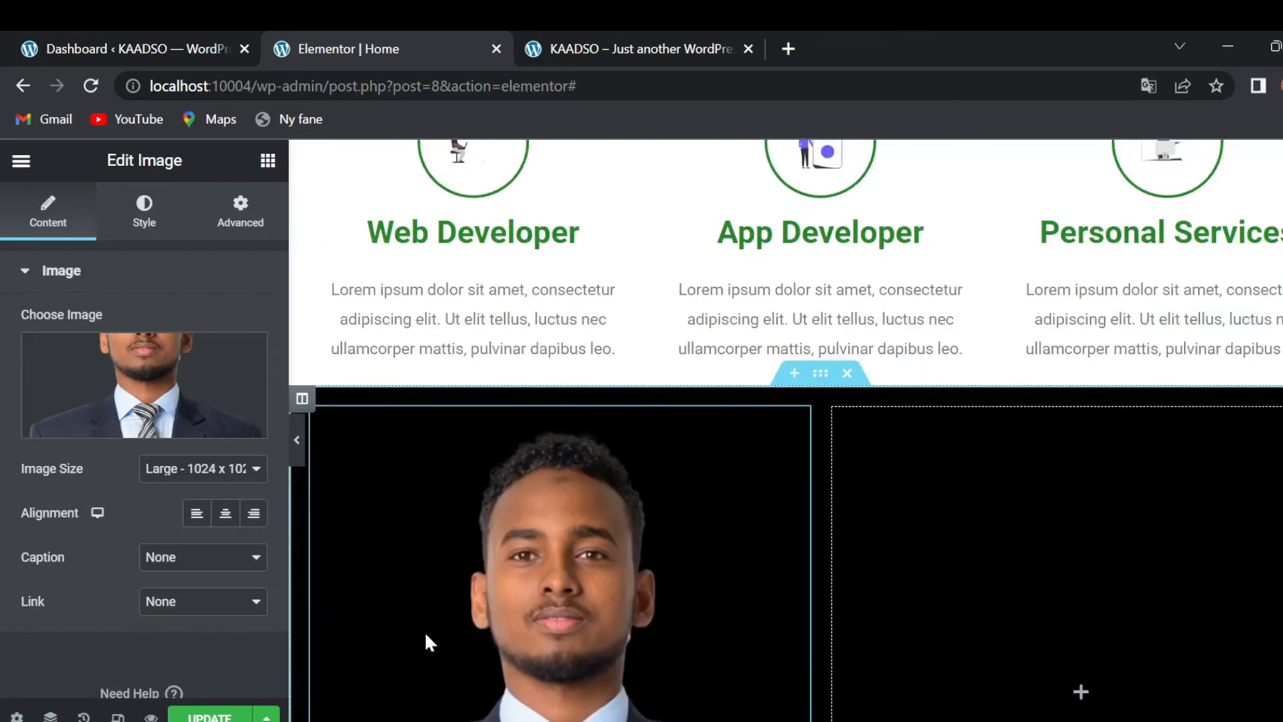
scroll(430, 642, up, 2)
scroll(524, 676, down, 4)
scroll(512, 675, down, 10)
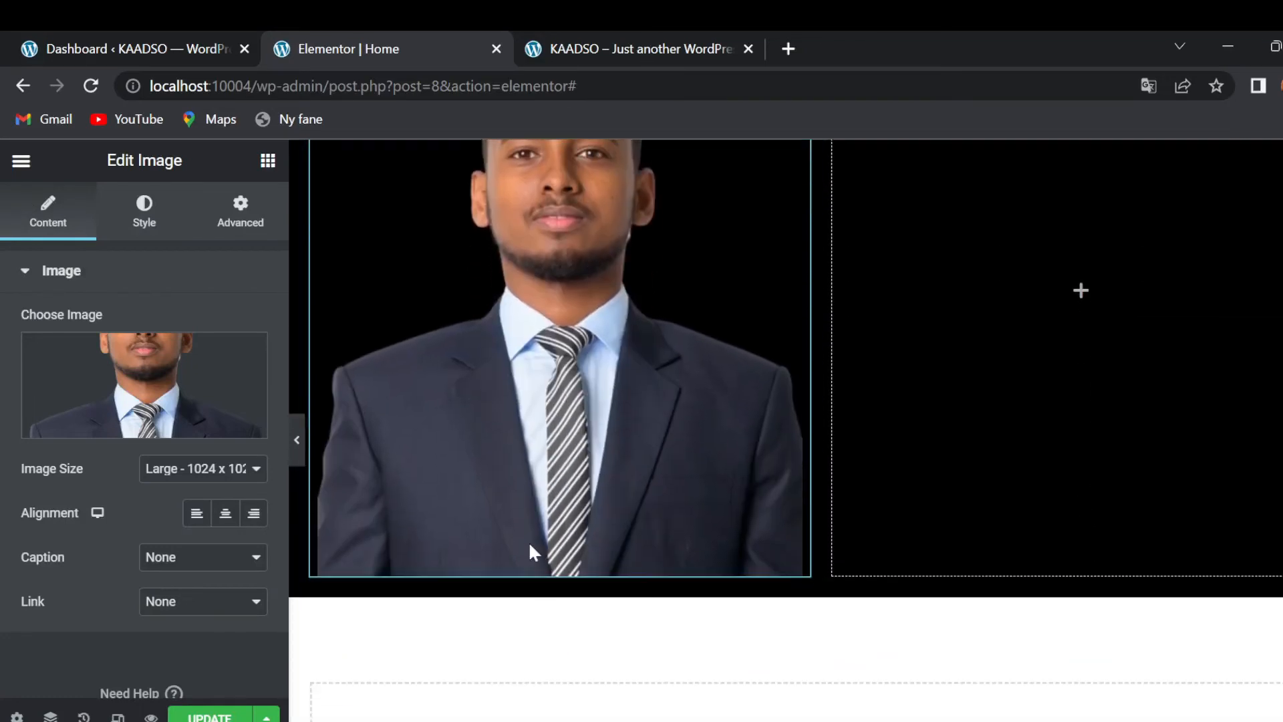
Step: Unlink the portrait's margin values and set its bottom margin to -20 px
click(229, 211)
click(243, 347)
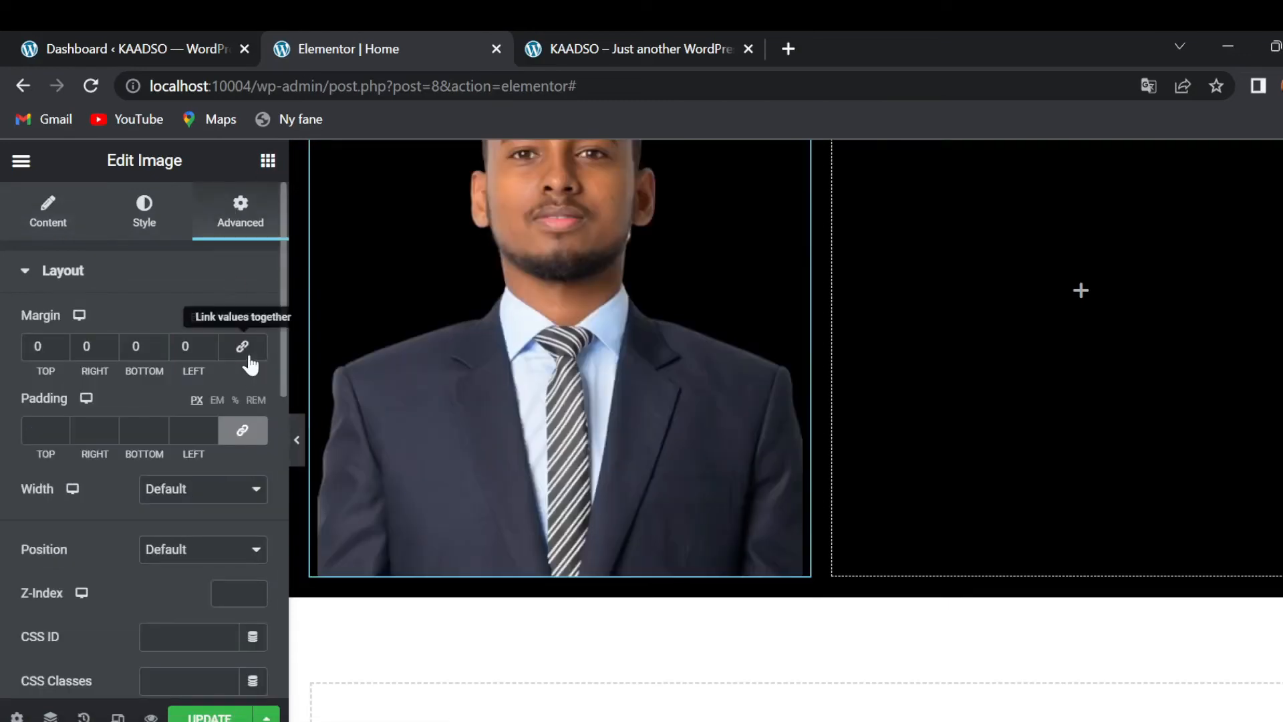
click(134, 347)
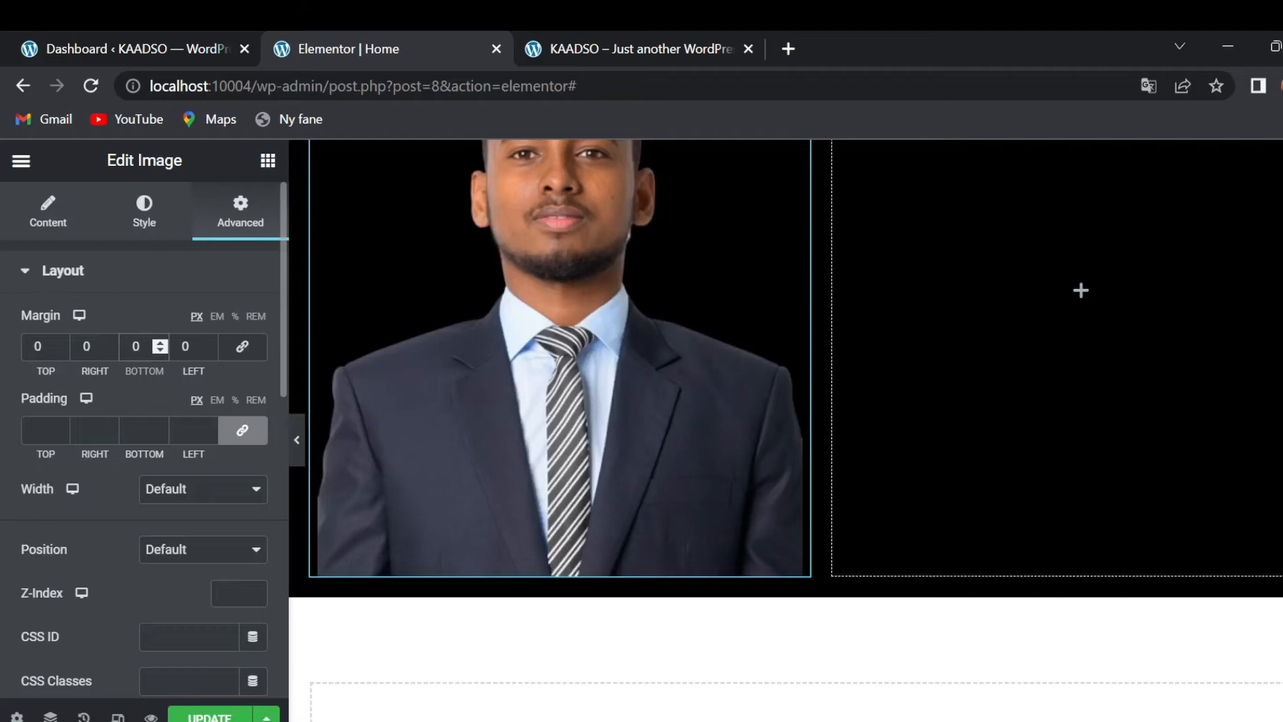
text(-2)
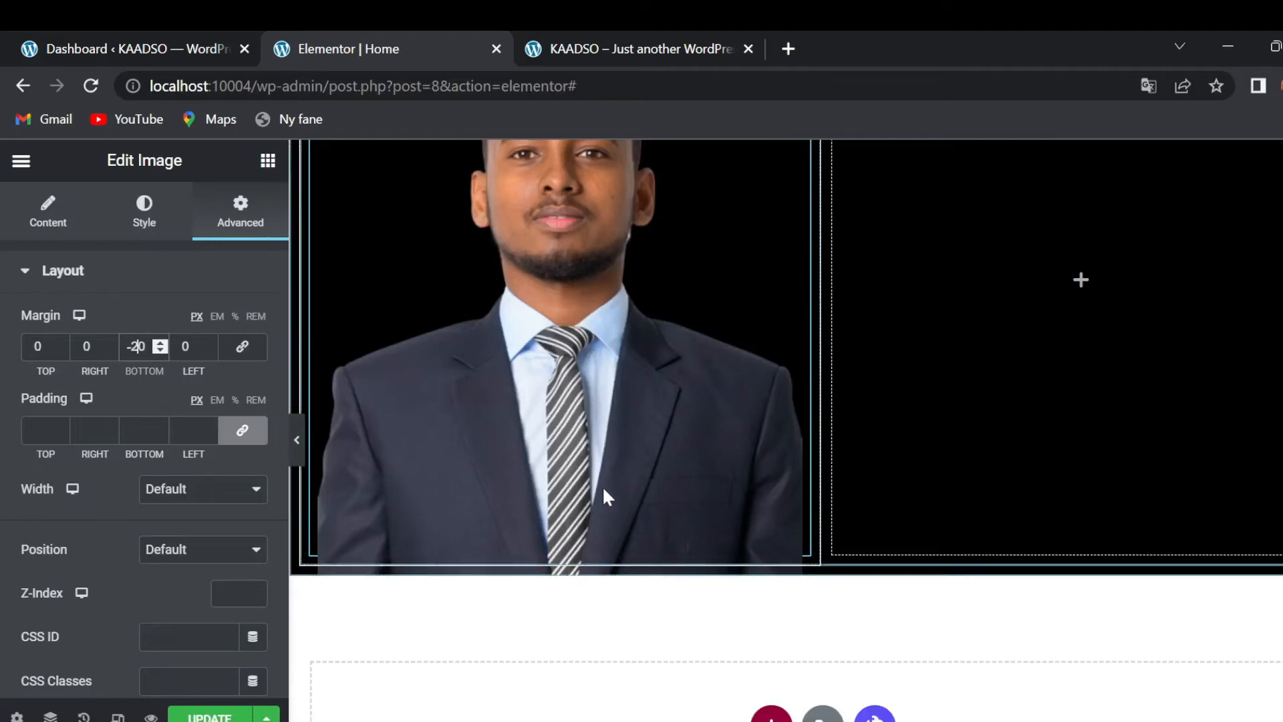
scroll(603, 485, up, 2)
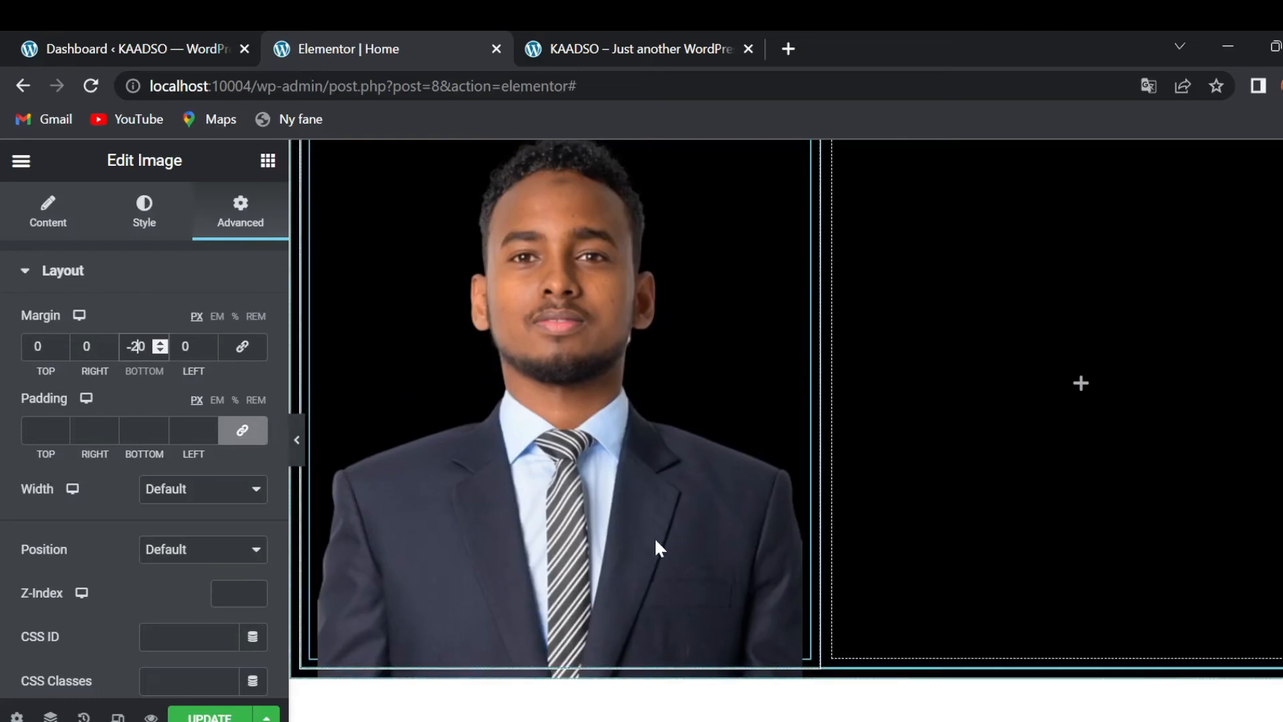
scroll(931, 545, up, 4)
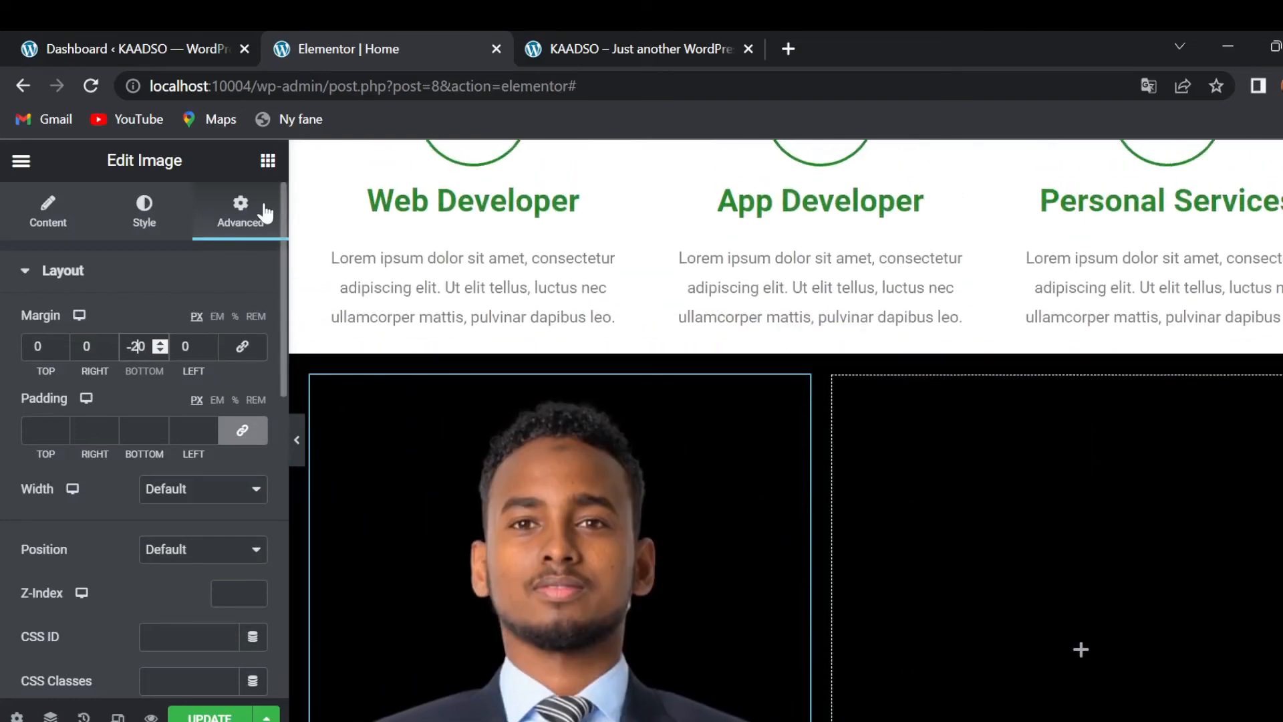
Step: Add a Heading widget titled "About Me" to the inner section's right column and duplicate it
click(266, 163)
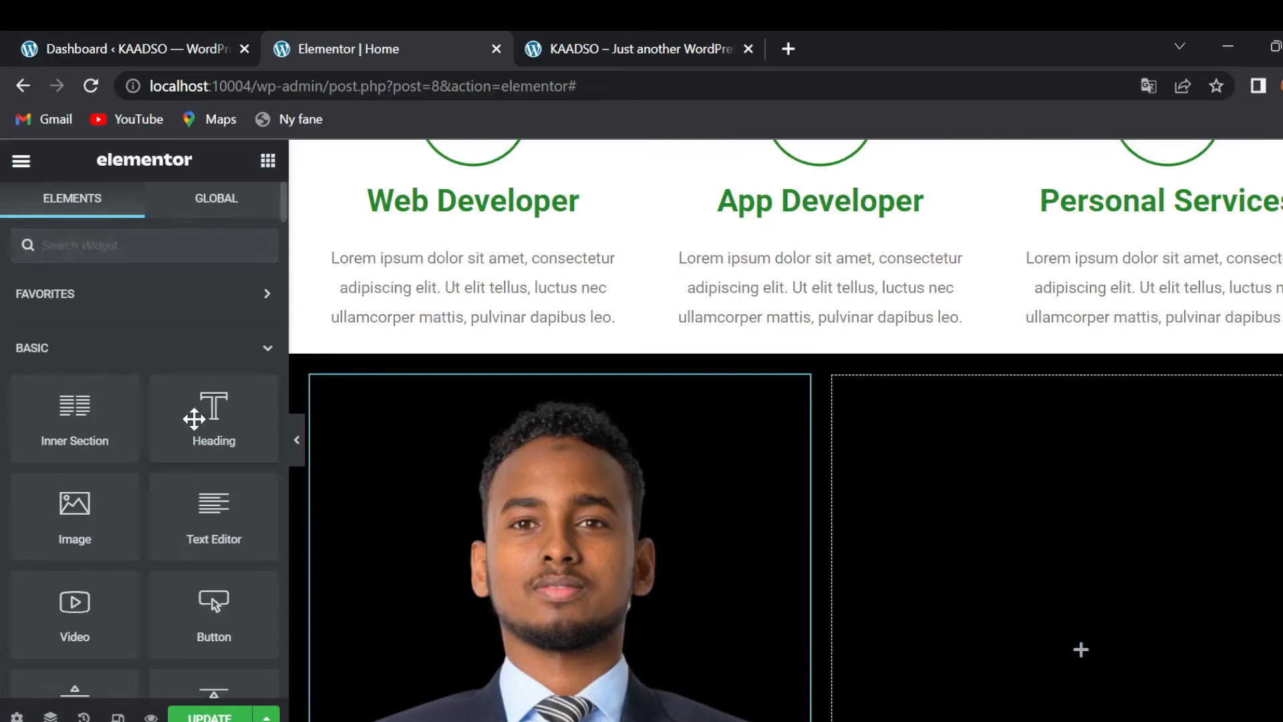
drag(212, 428, 962, 642)
drag(188, 346, 1, 356)
text(A)
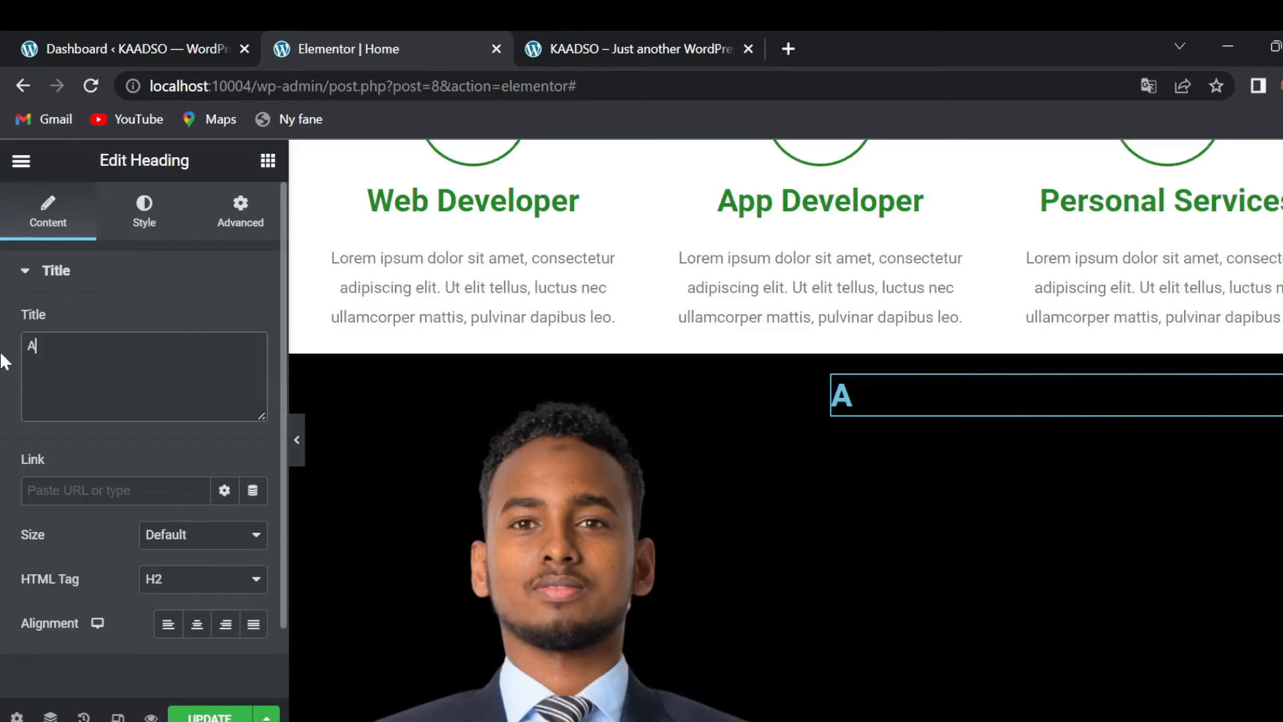
text(bout Me)
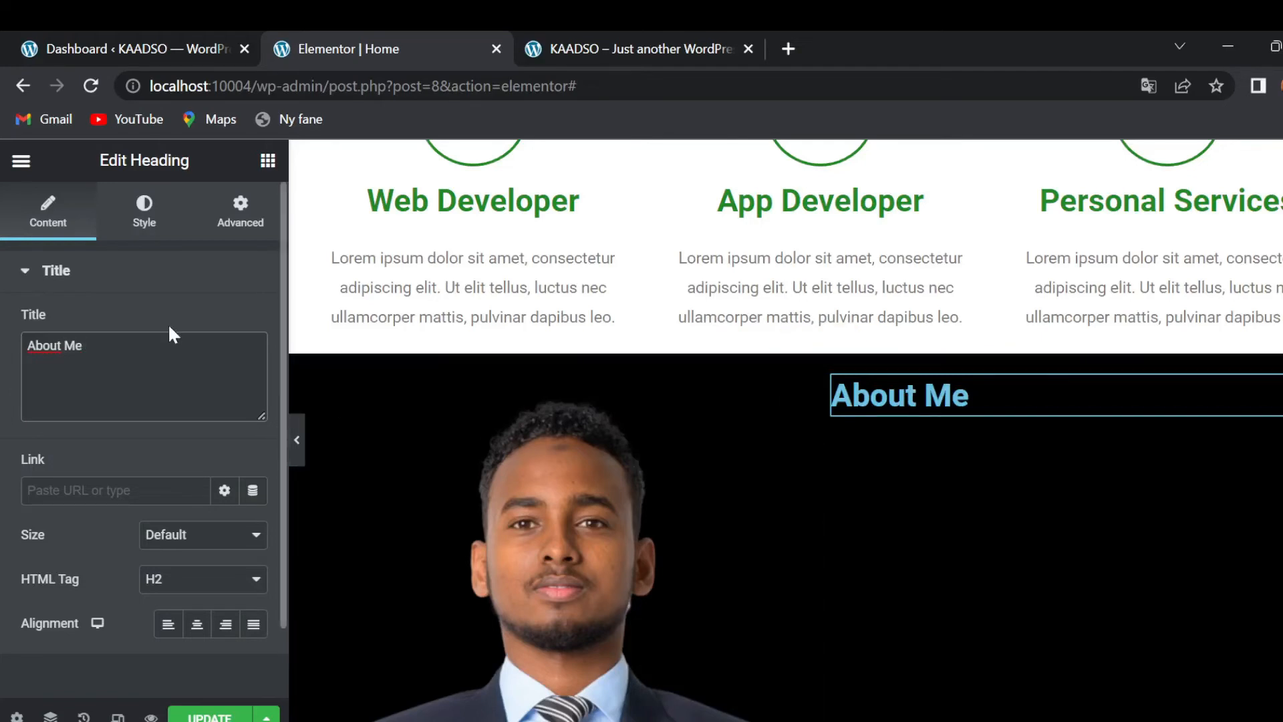
right_click(1281, 395)
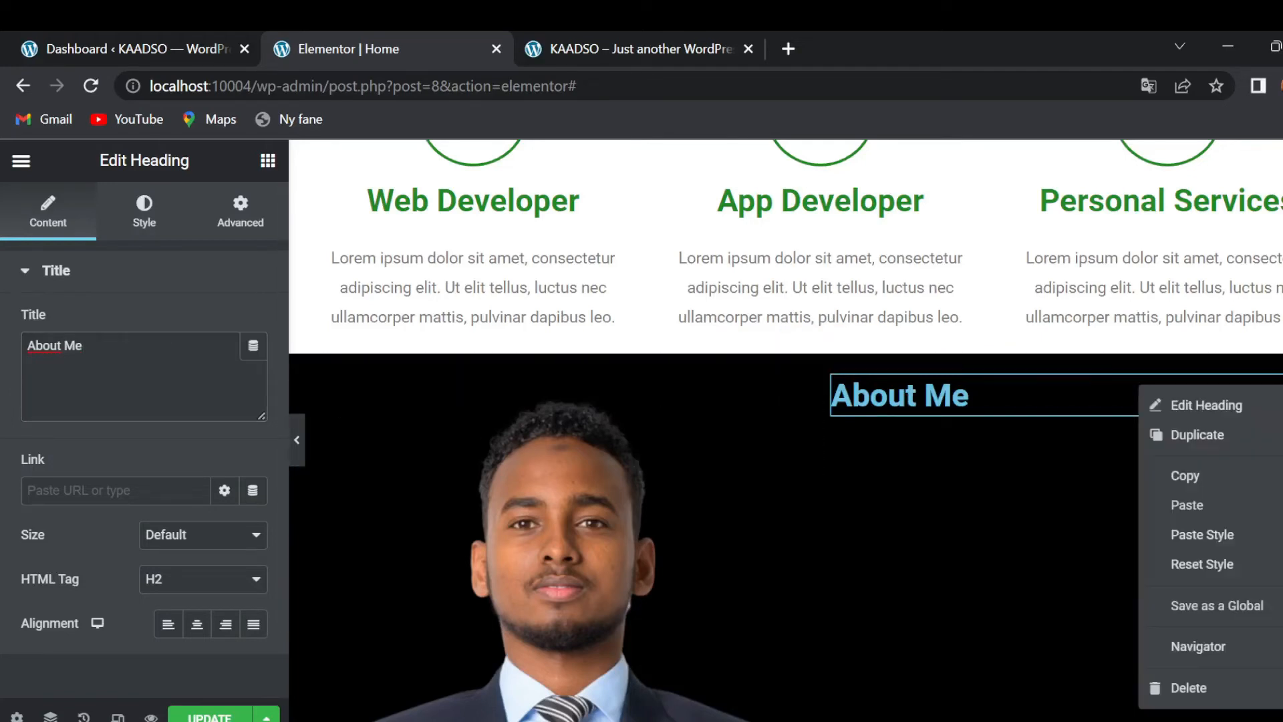
click(1211, 435)
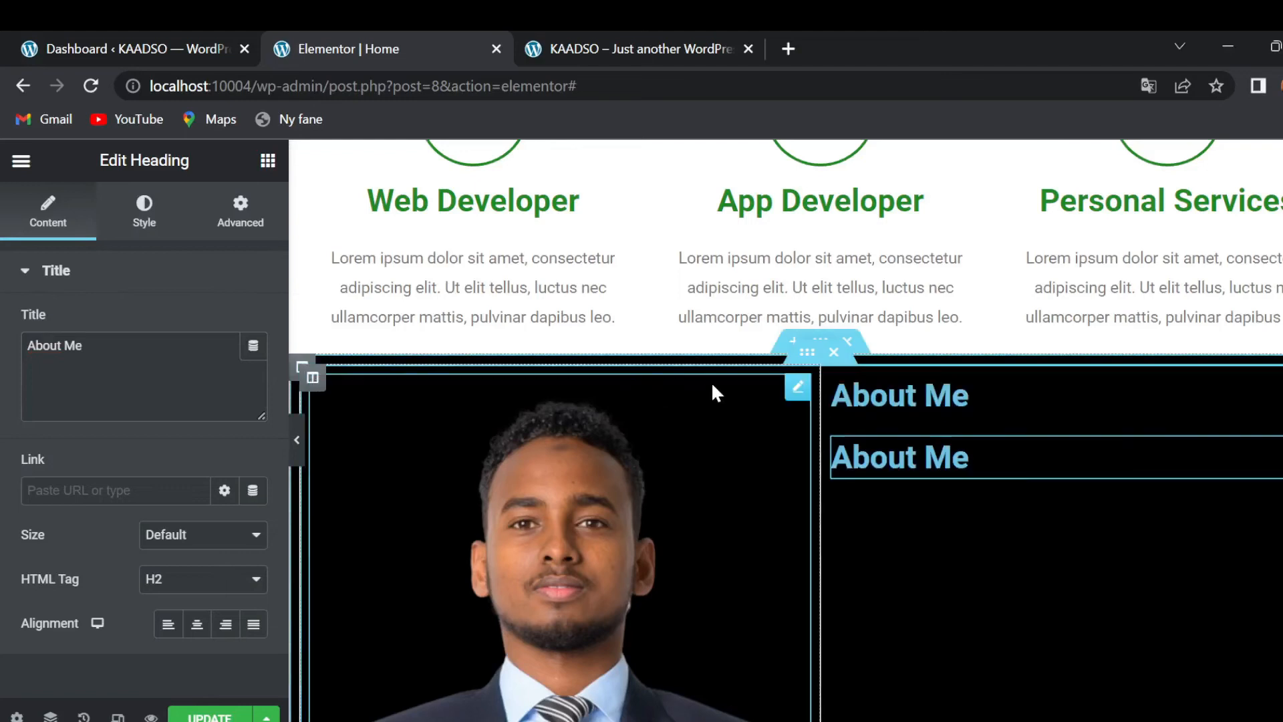
Step: Set the text color of the upper About Me heading to #228822
click(1280, 395)
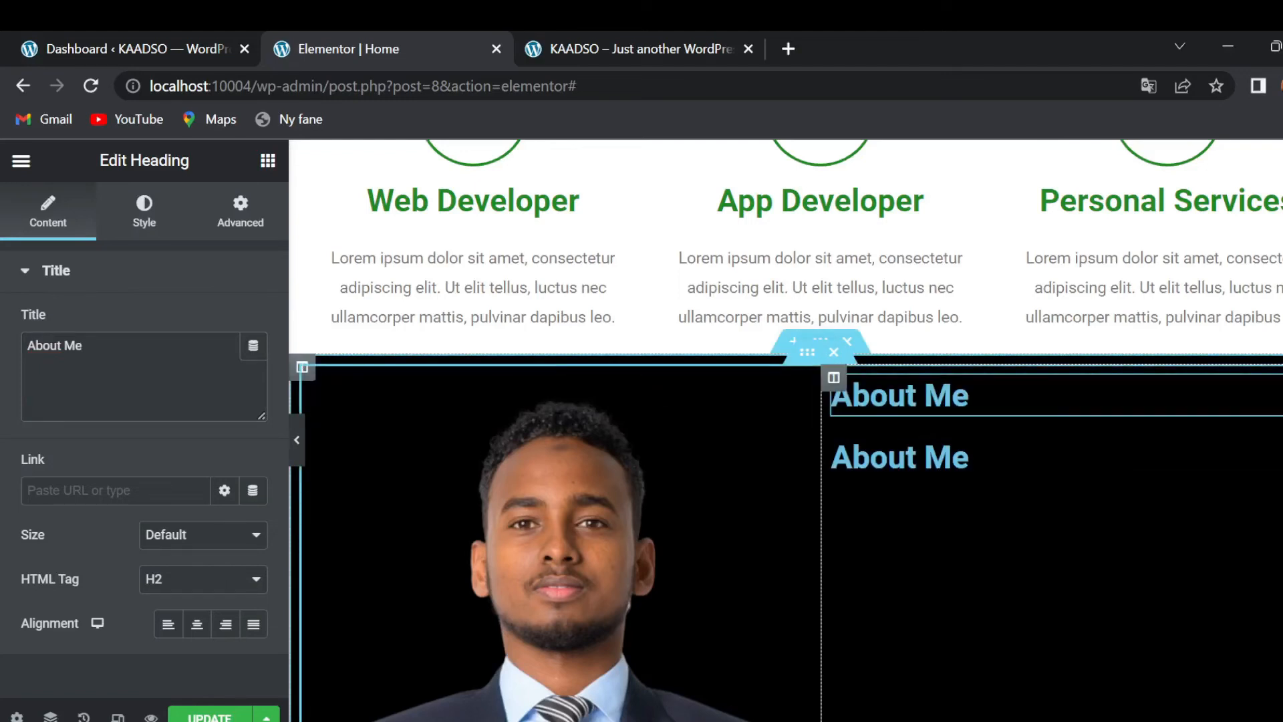
click(144, 214)
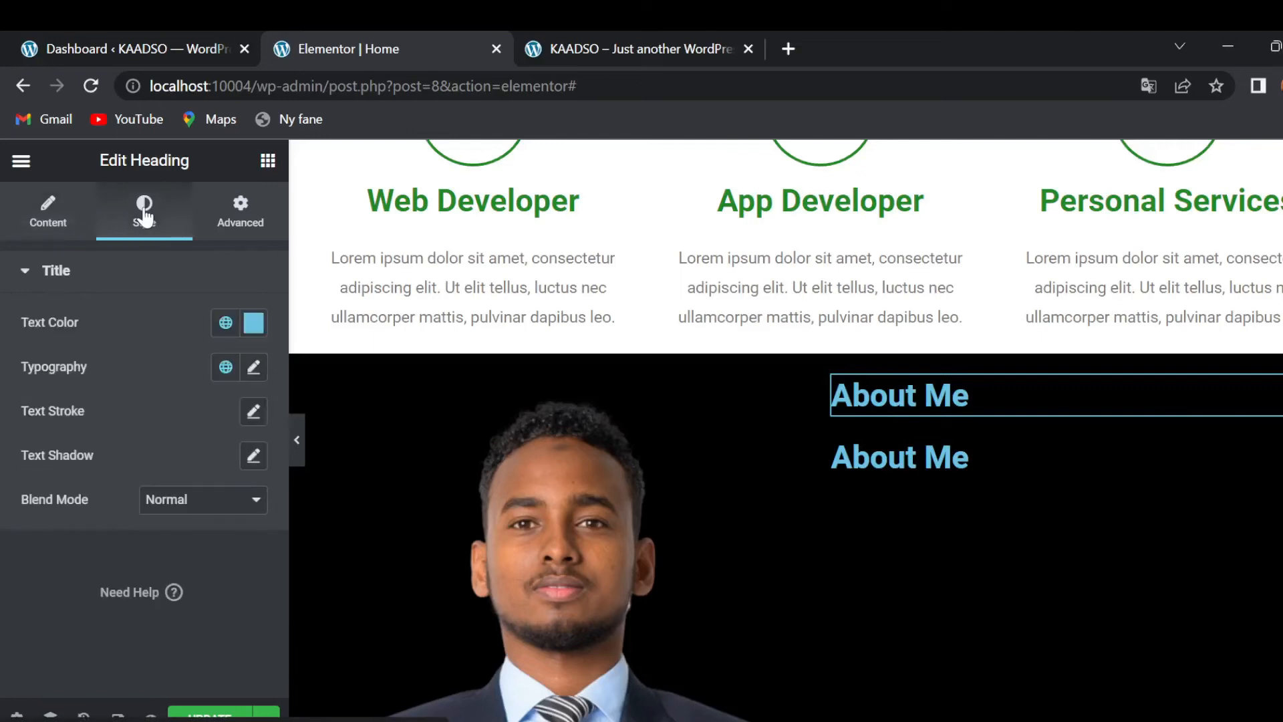
click(253, 324)
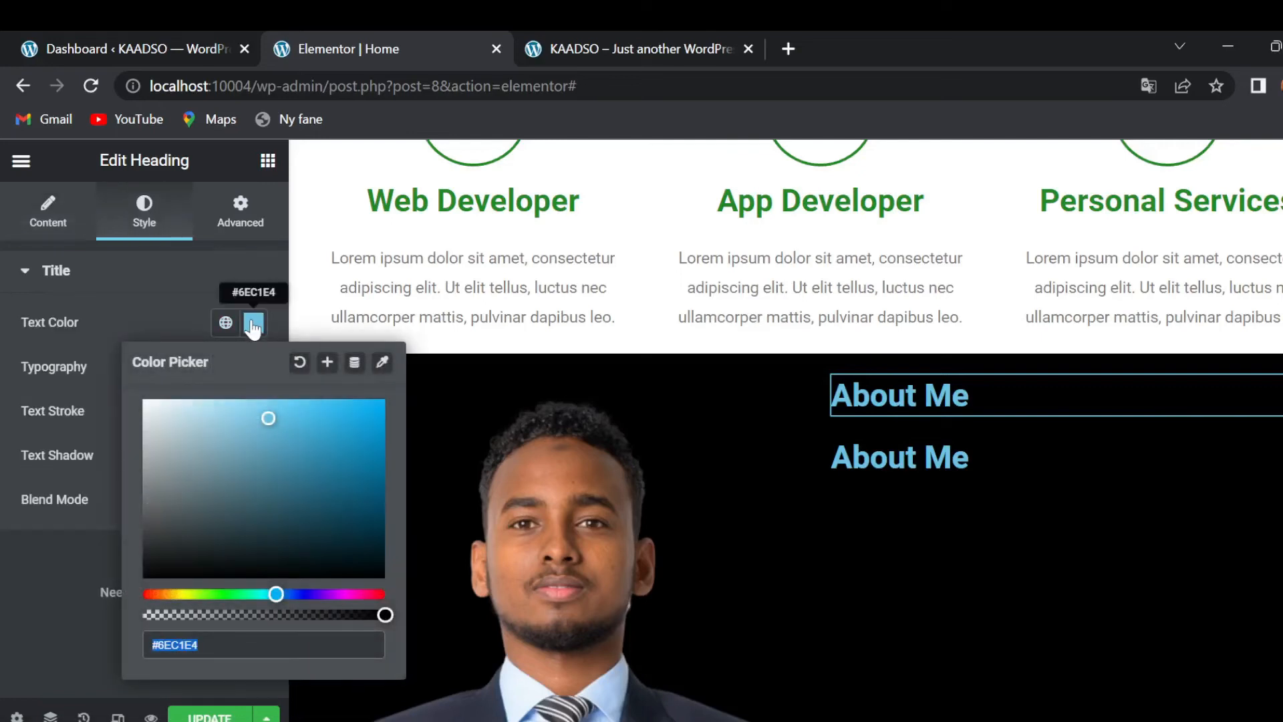
text(#228822)
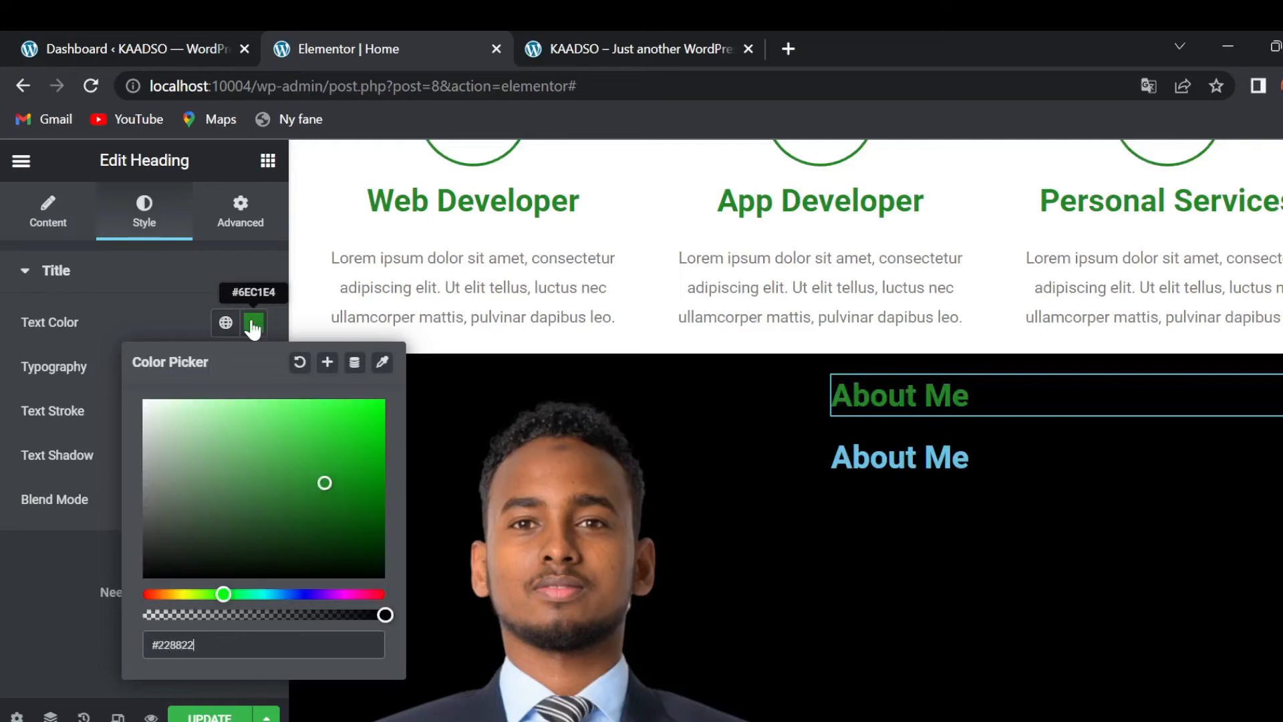
click(58, 549)
Step: Set the upper About Me heading's font size to 35 px after trying 40 px
click(254, 366)
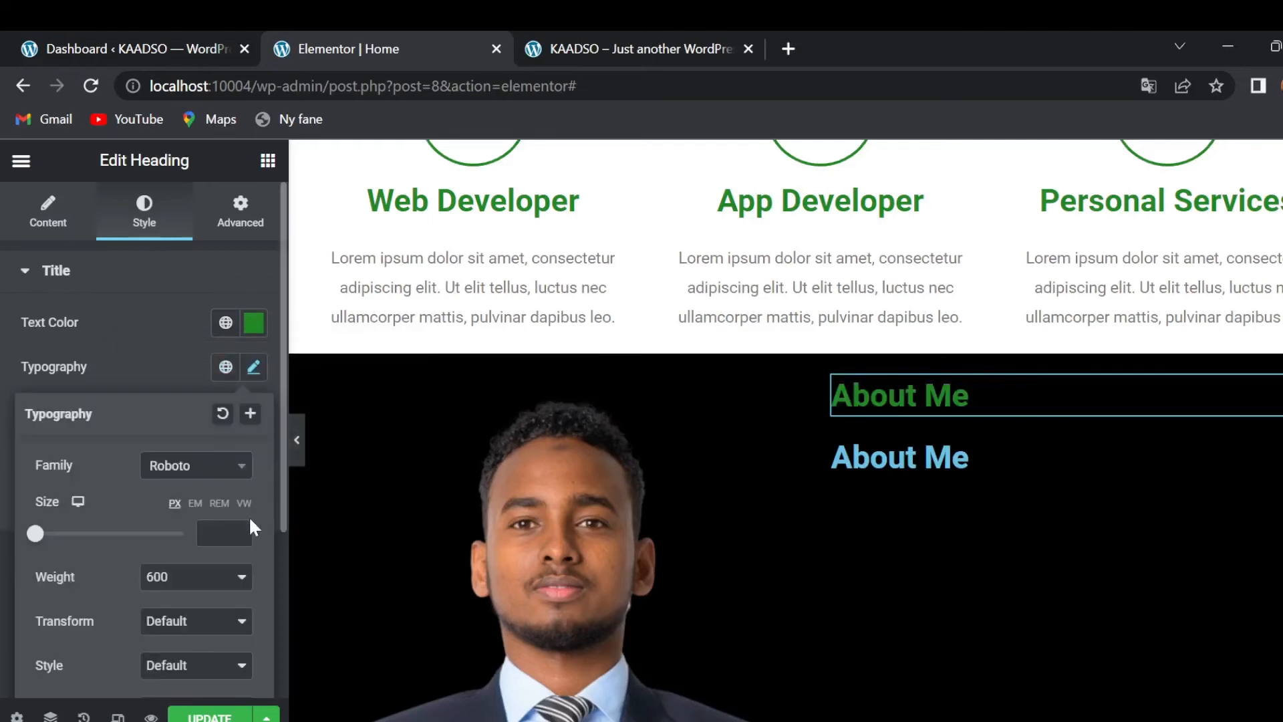
text(40)
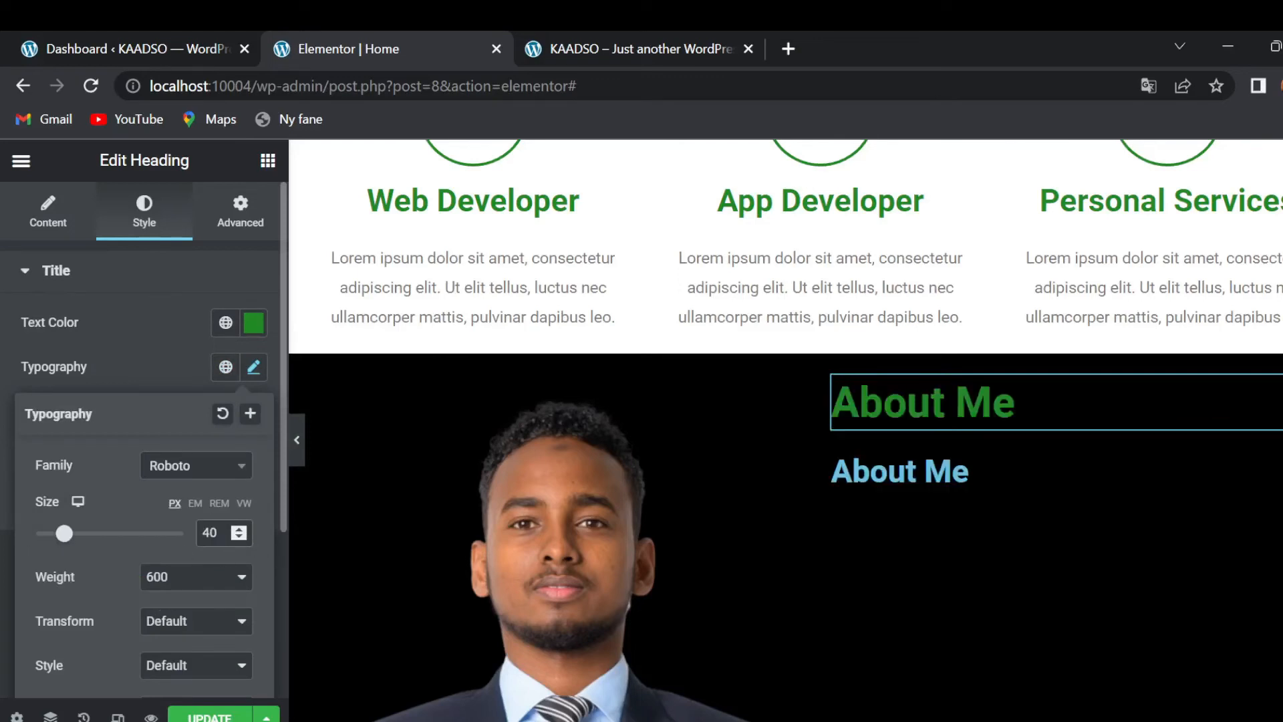
key(BackSpace)
key(BackSpace)
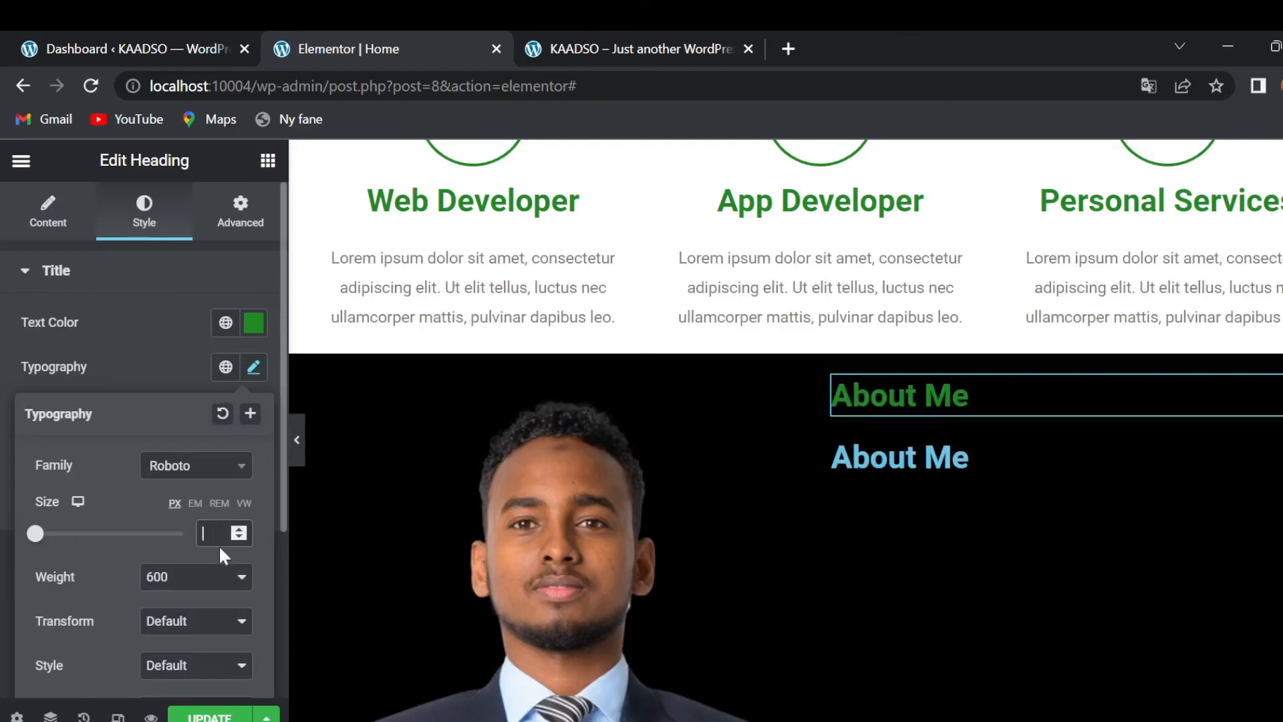
text(35)
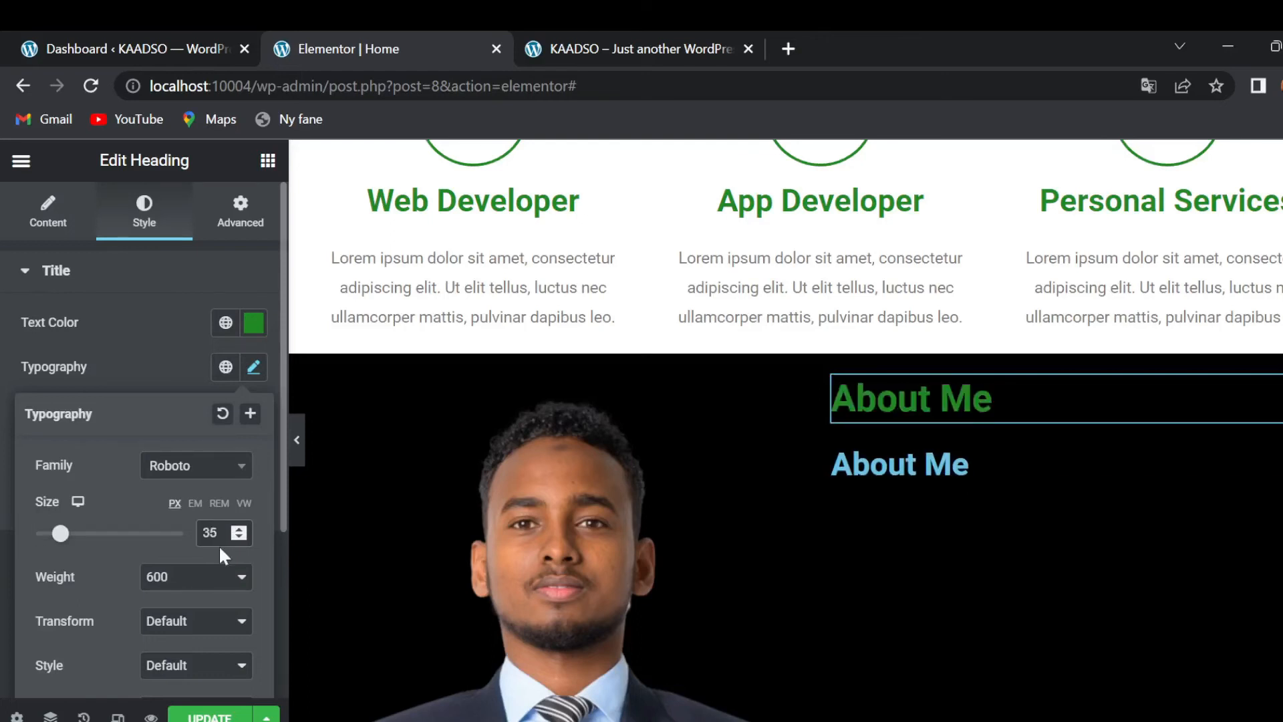
click(4, 421)
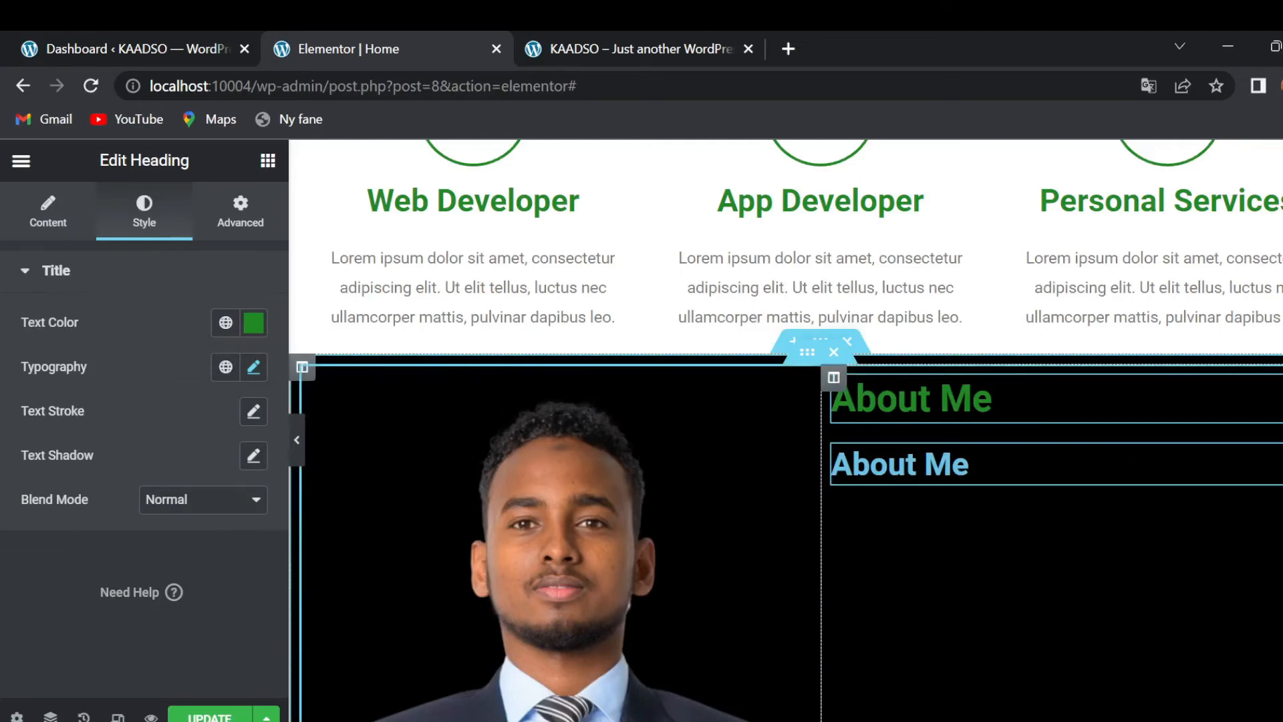
Step: Change the title of the duplicated heading below About Me to "Developer & Designer"
click(922, 461)
drag(83, 346, 3, 366)
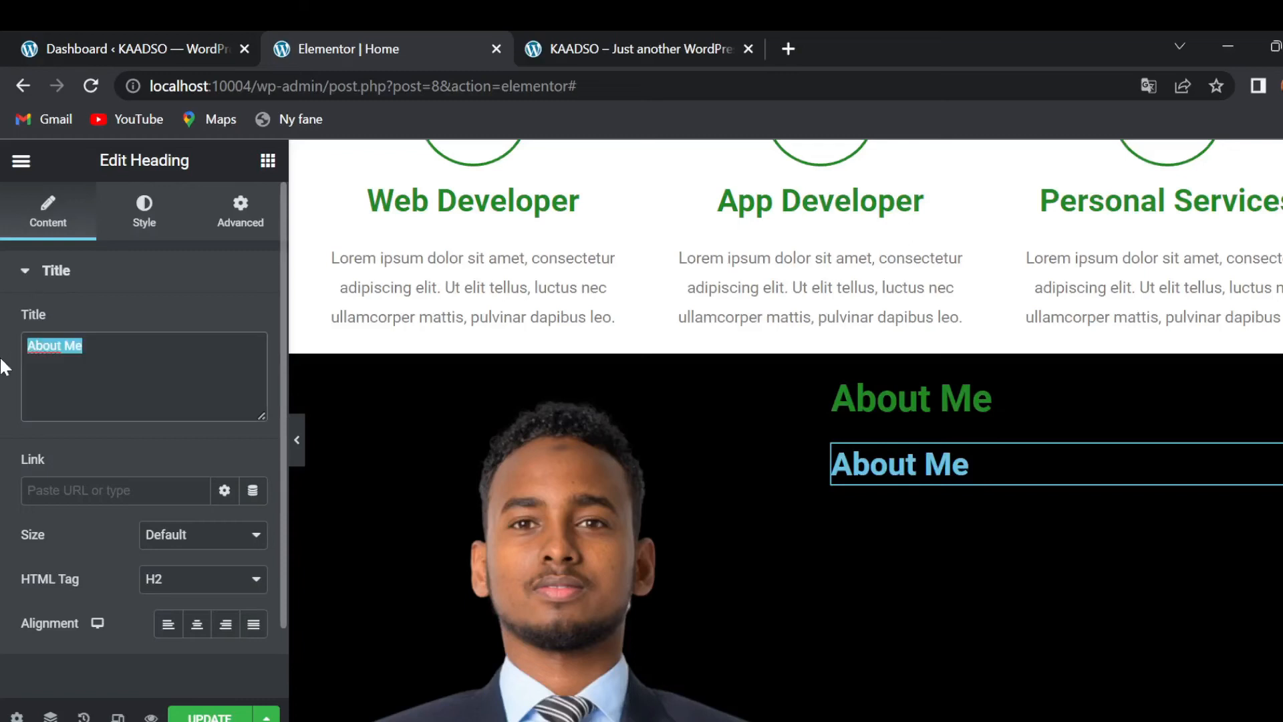
text(Developer)
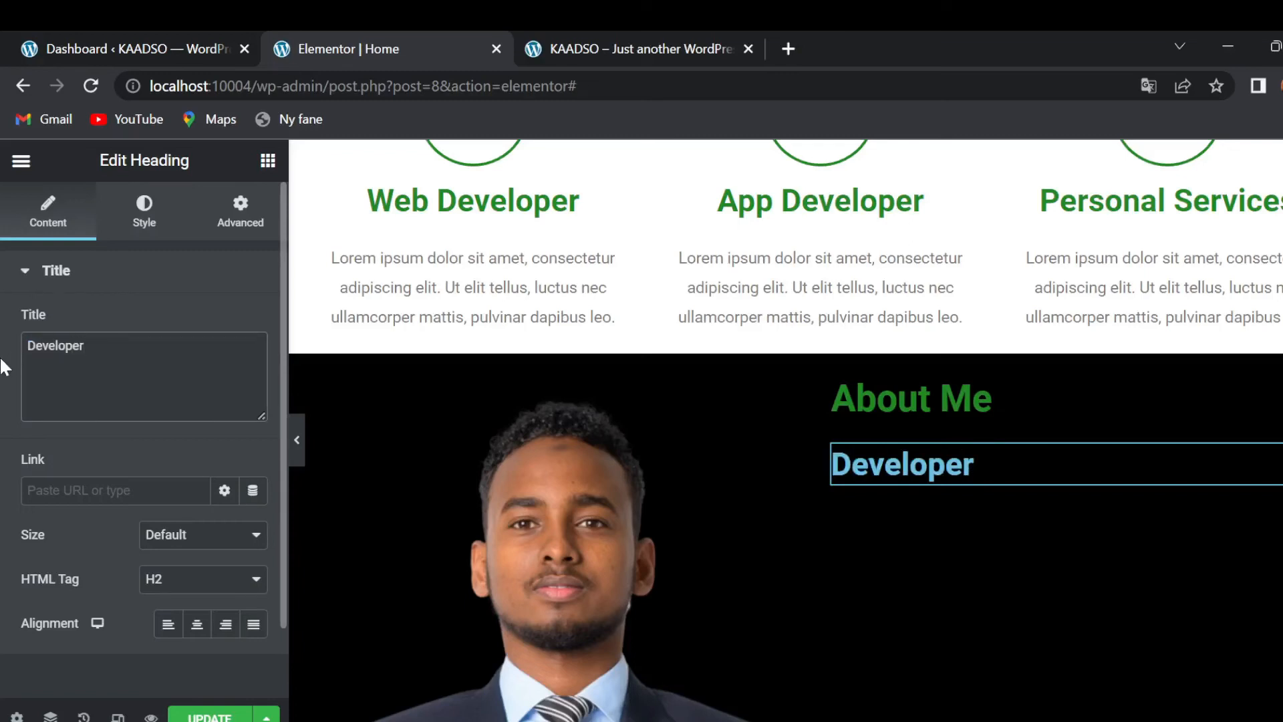
text( & D)
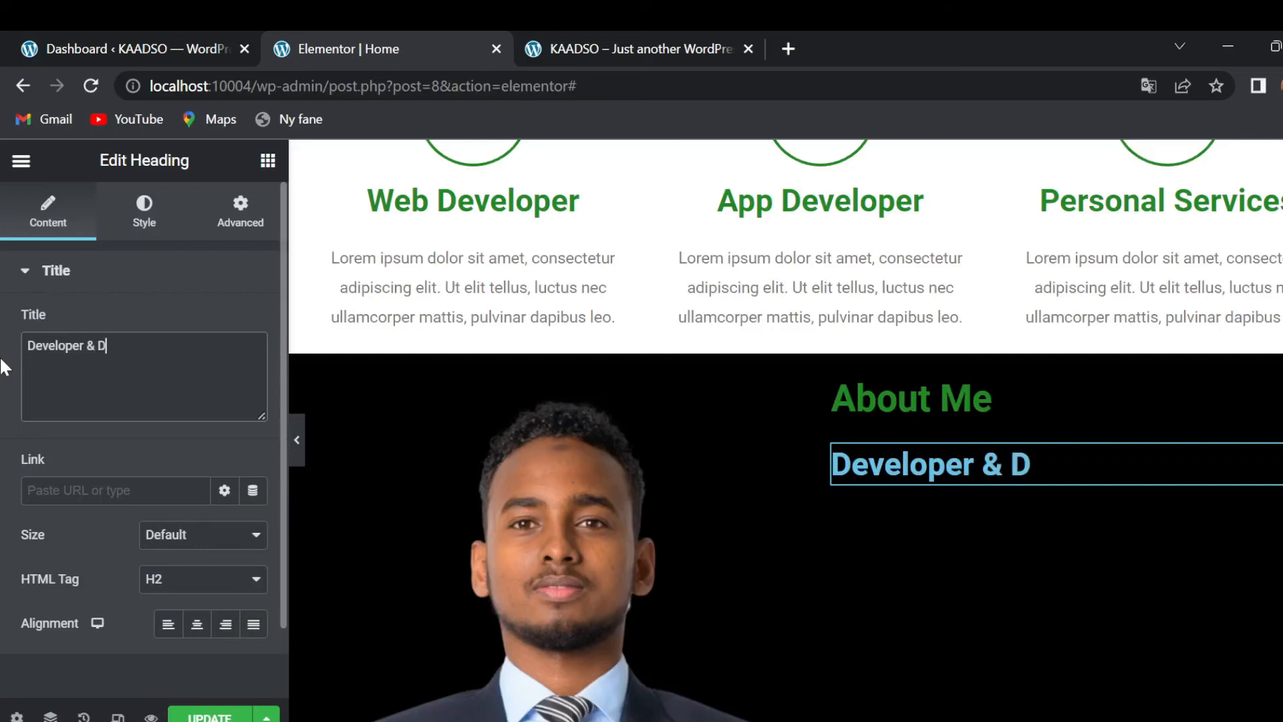
text(esigner)
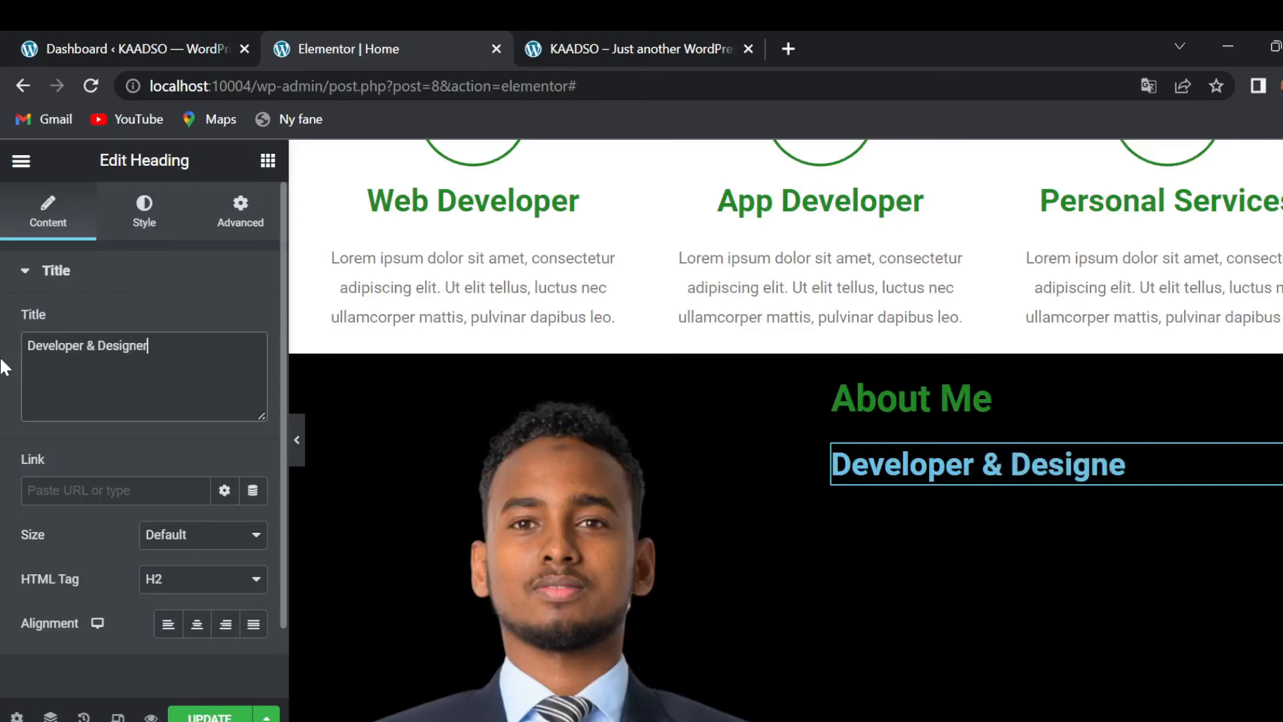
Step: Set the Developer & Designer heading's text color to #fff and its font size to 20 px
click(144, 213)
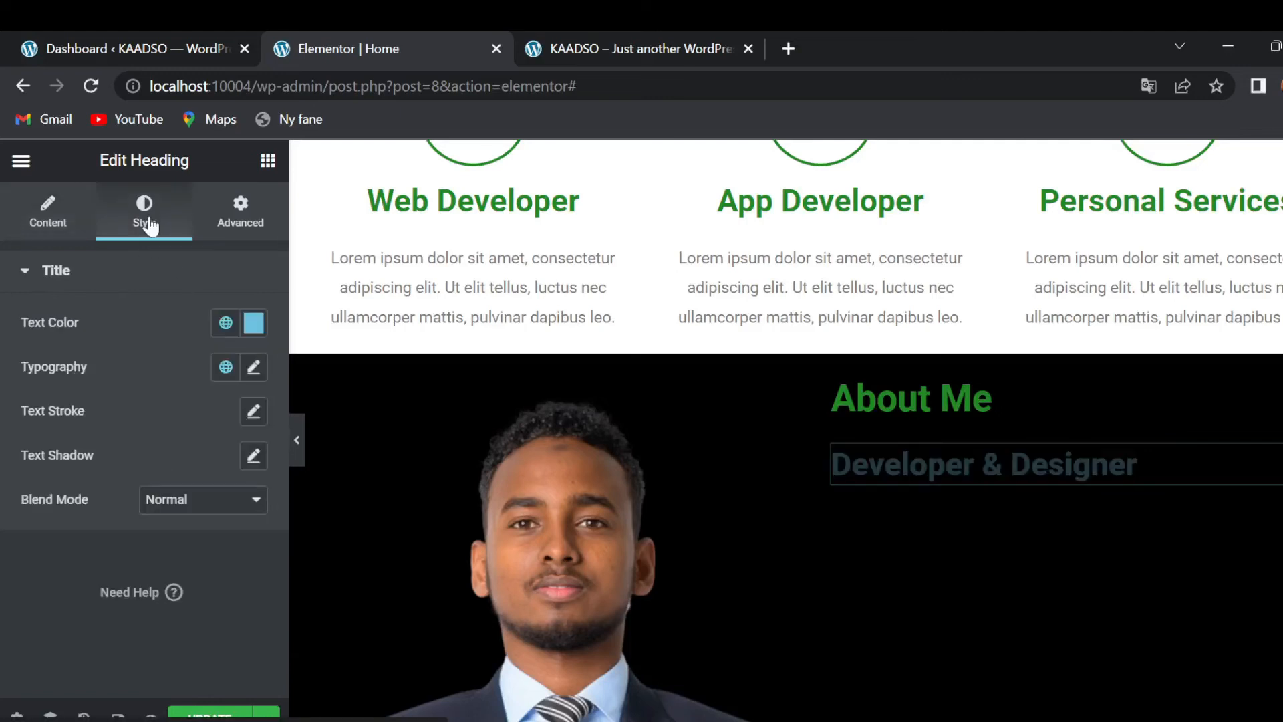
click(253, 326)
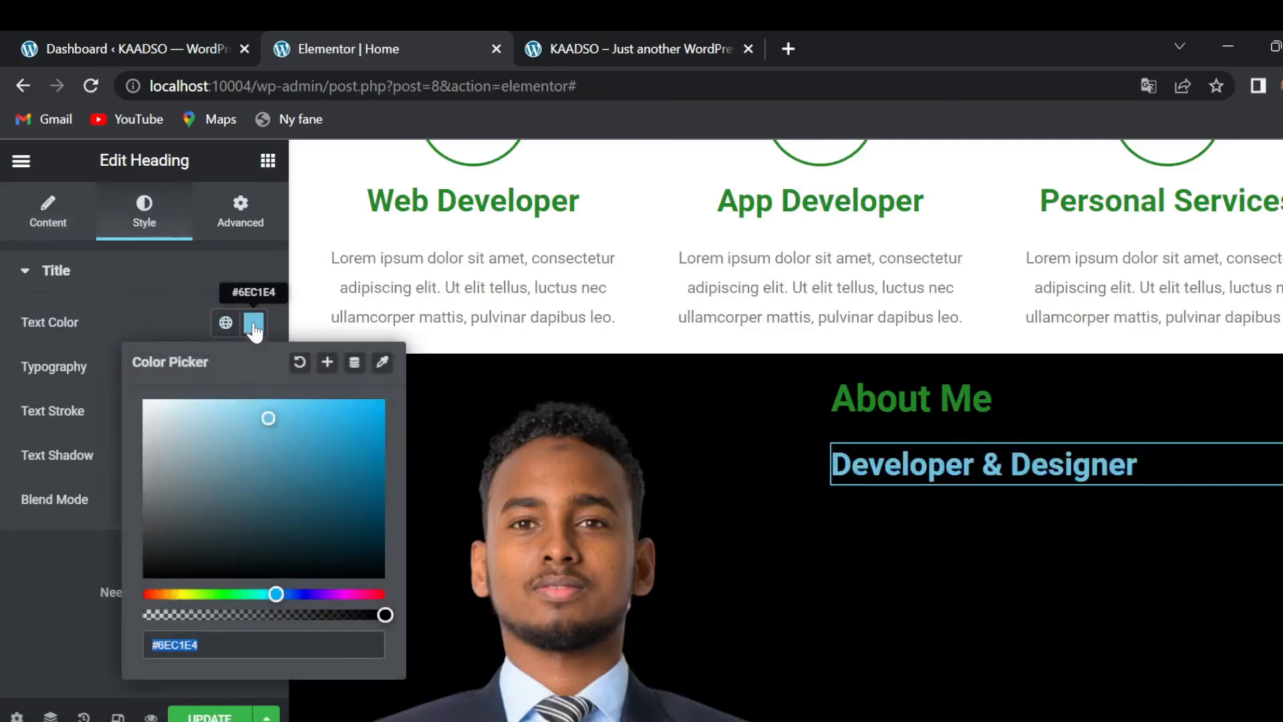
text(#ffffff)
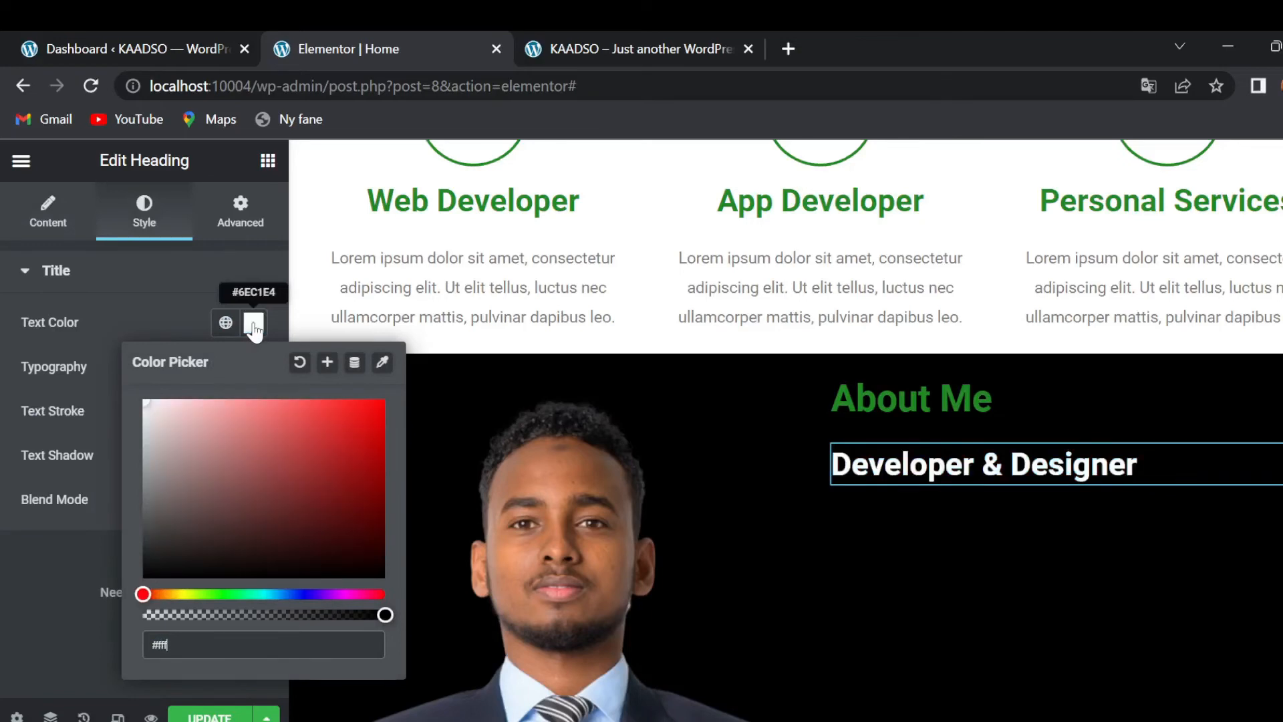
click(29, 568)
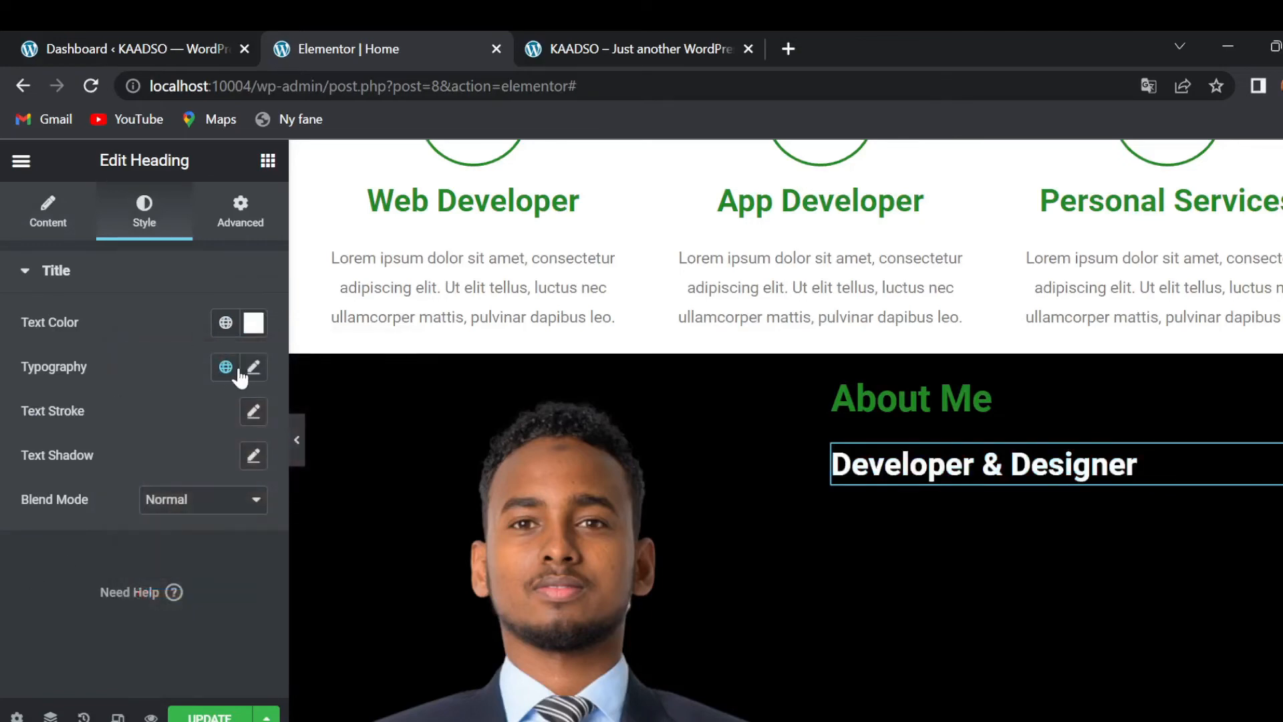
click(254, 367)
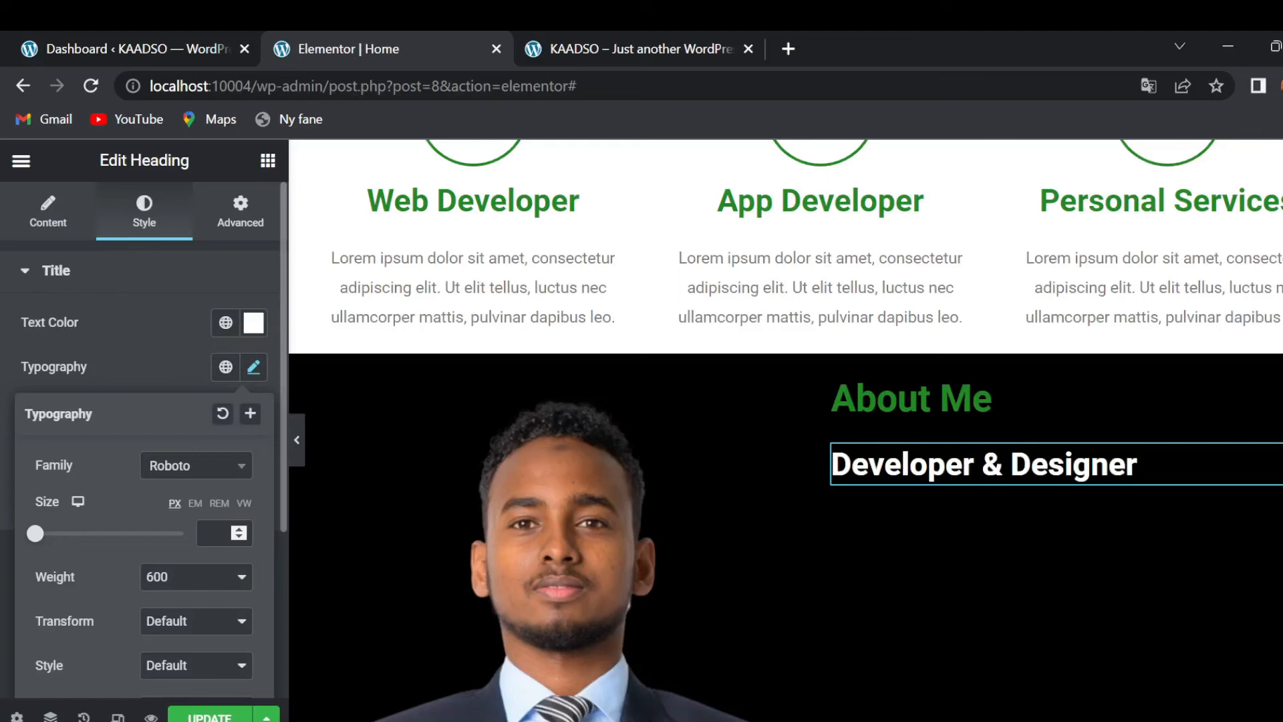
text(20)
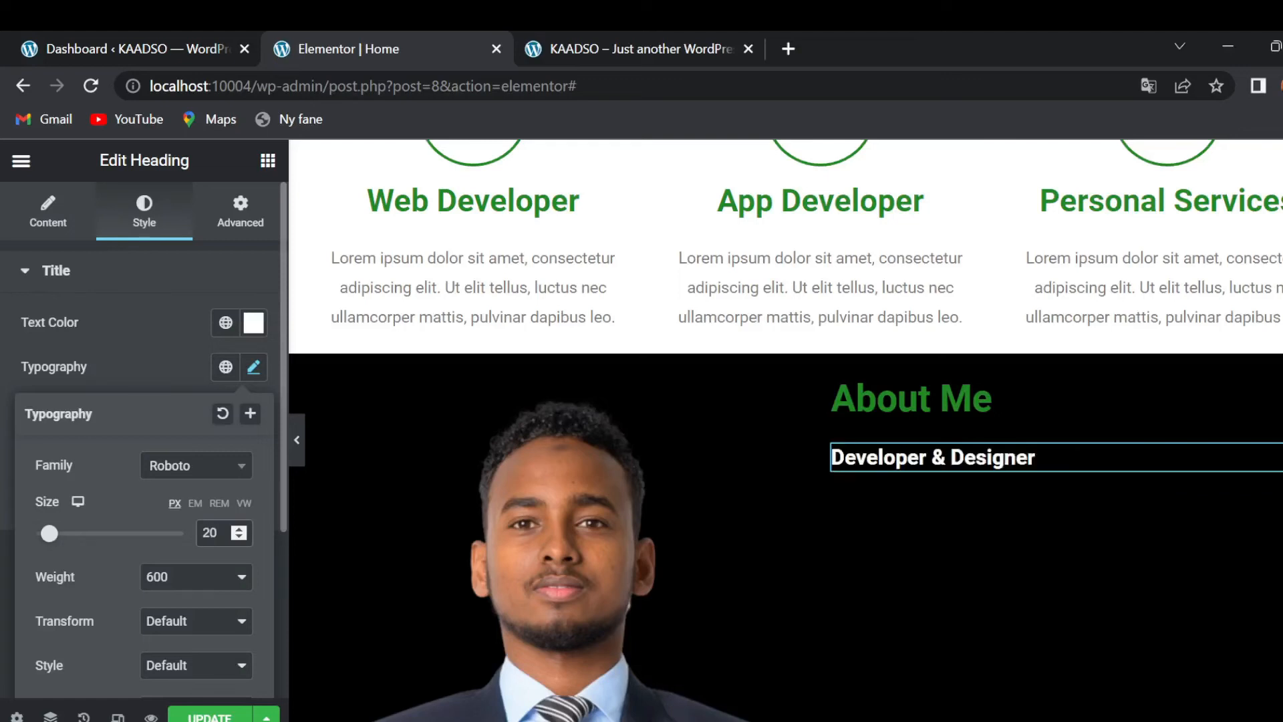
Step: Unlink the Developer & Designer heading's margin values and set its top margin to -20 px, leaving the bottom margin at 0
click(235, 209)
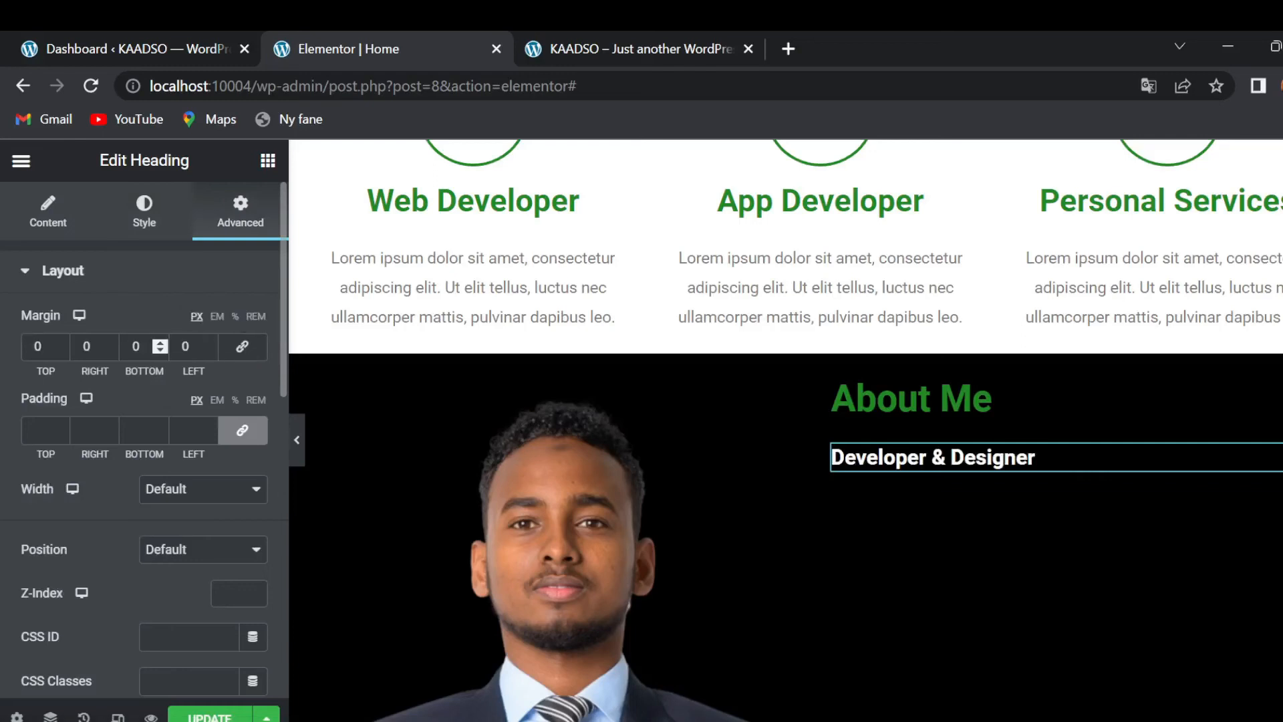
text(-2)
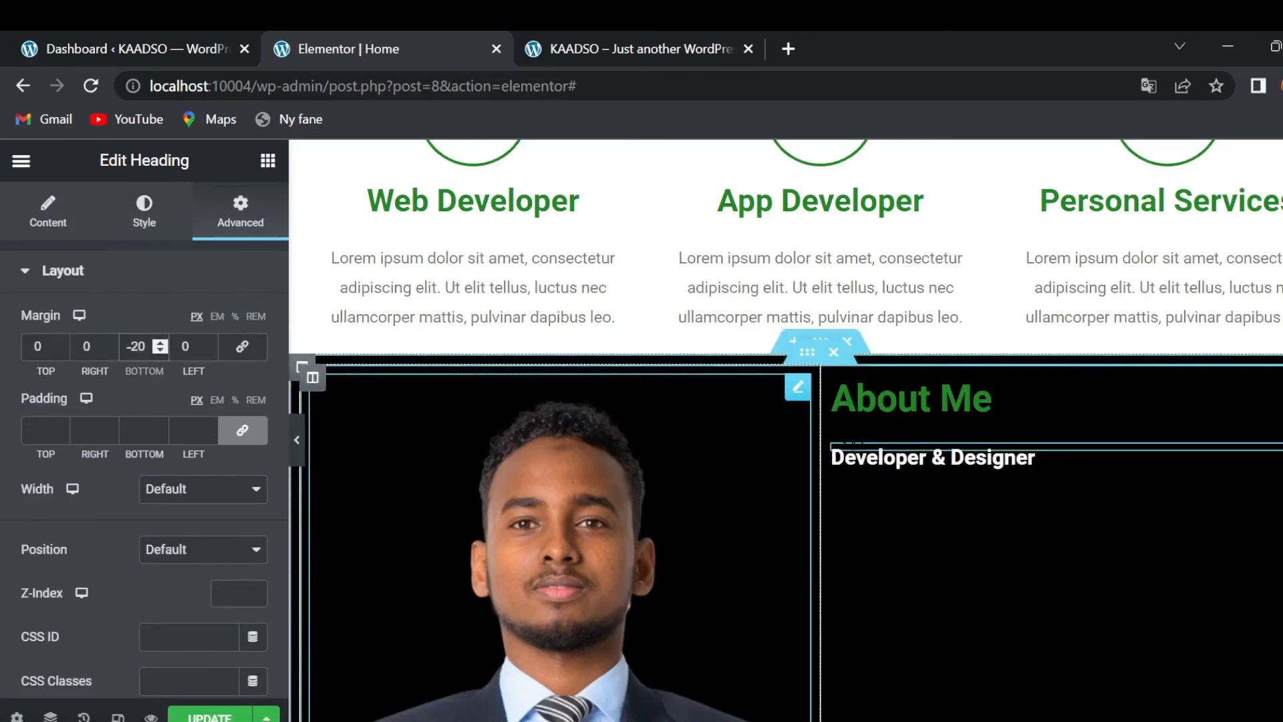
key(BackSpace)
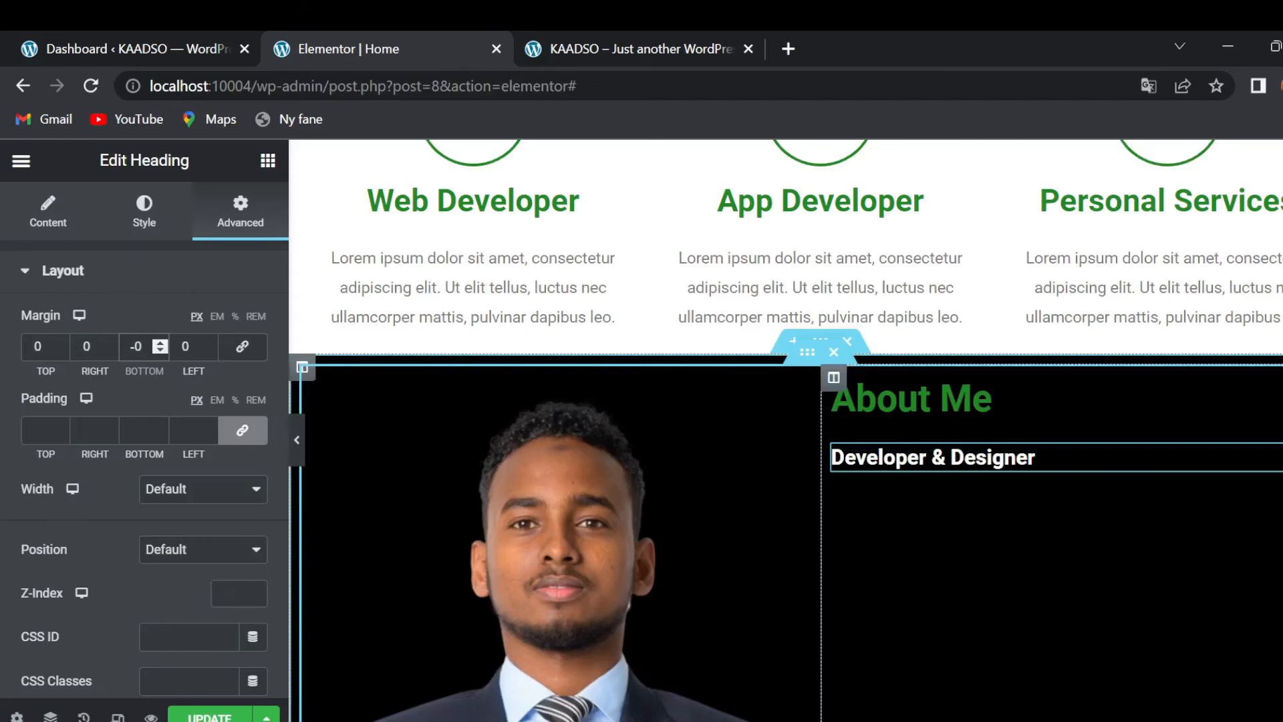
click(44, 346)
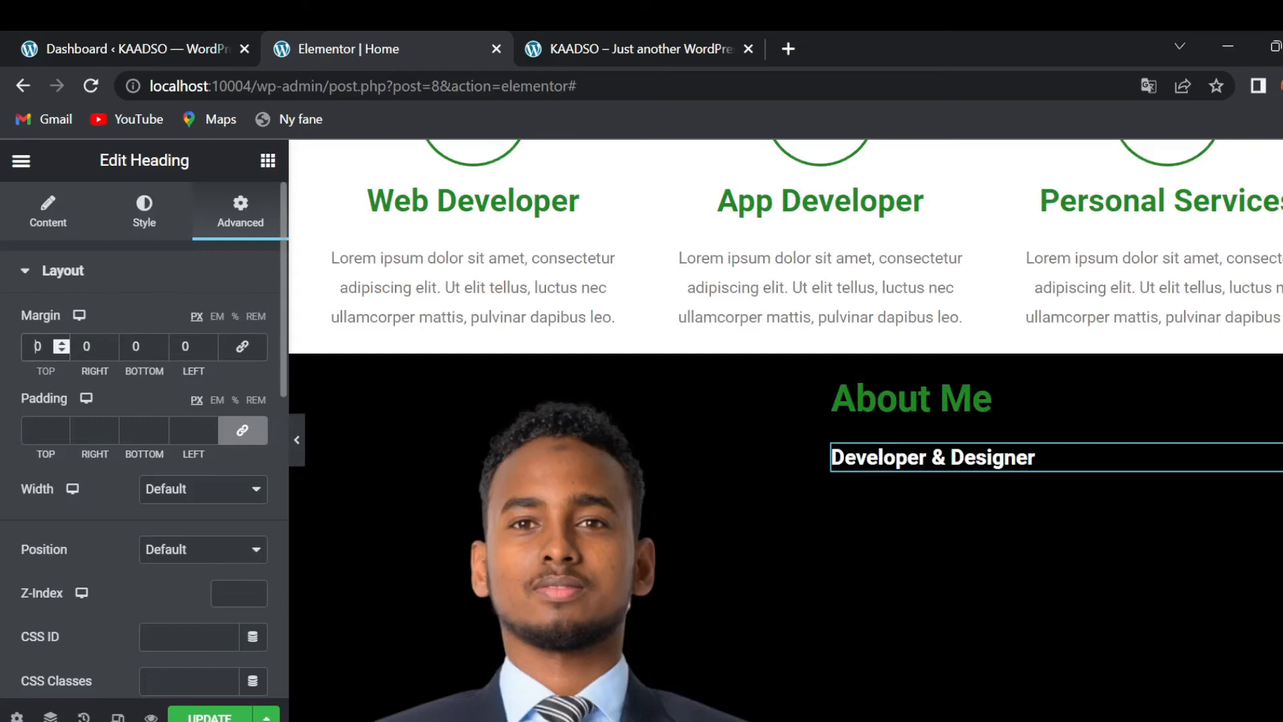
text(2)
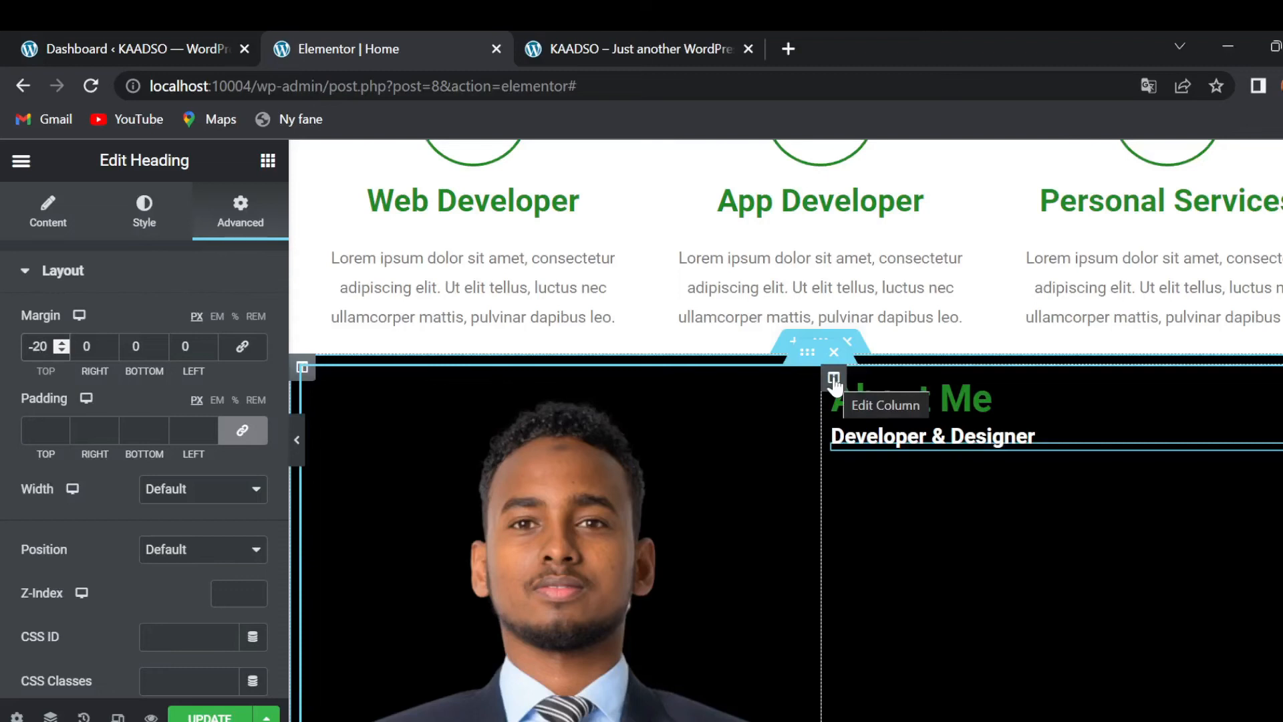
Step: Set the vertical alignment of the column containing the About Me headings to Middle
scroll(962, 561, down, 2)
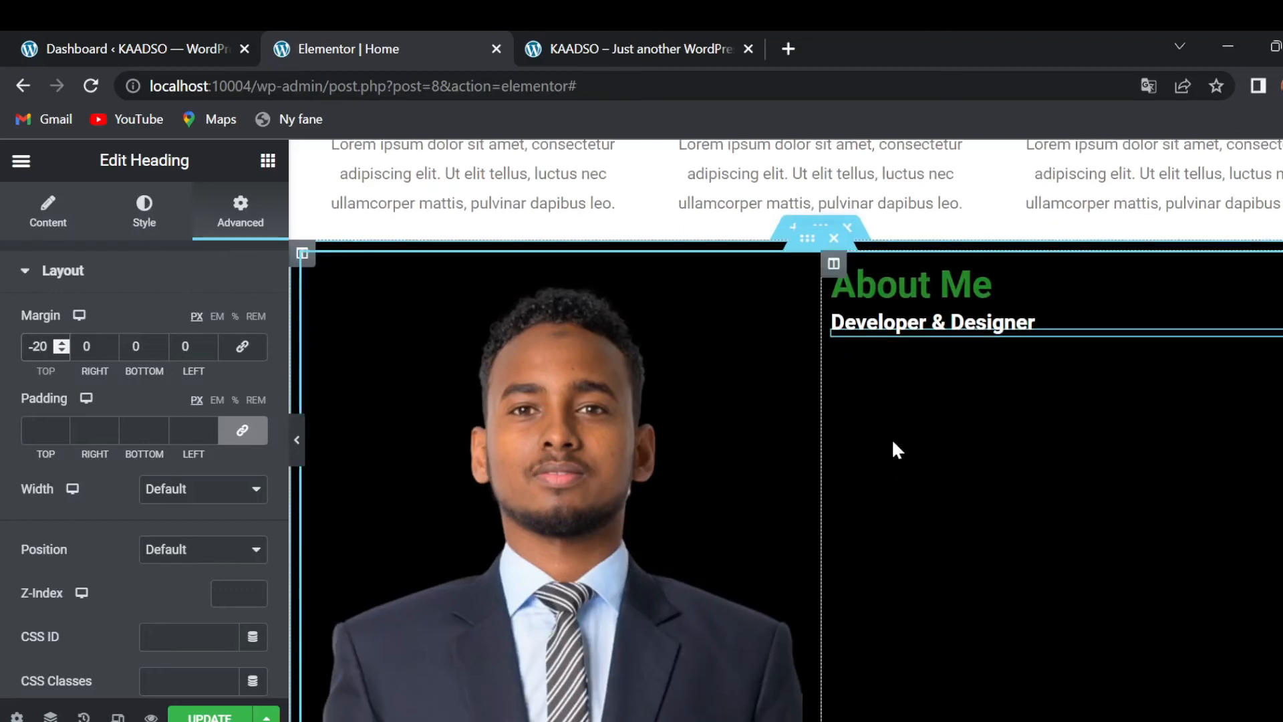
click(834, 266)
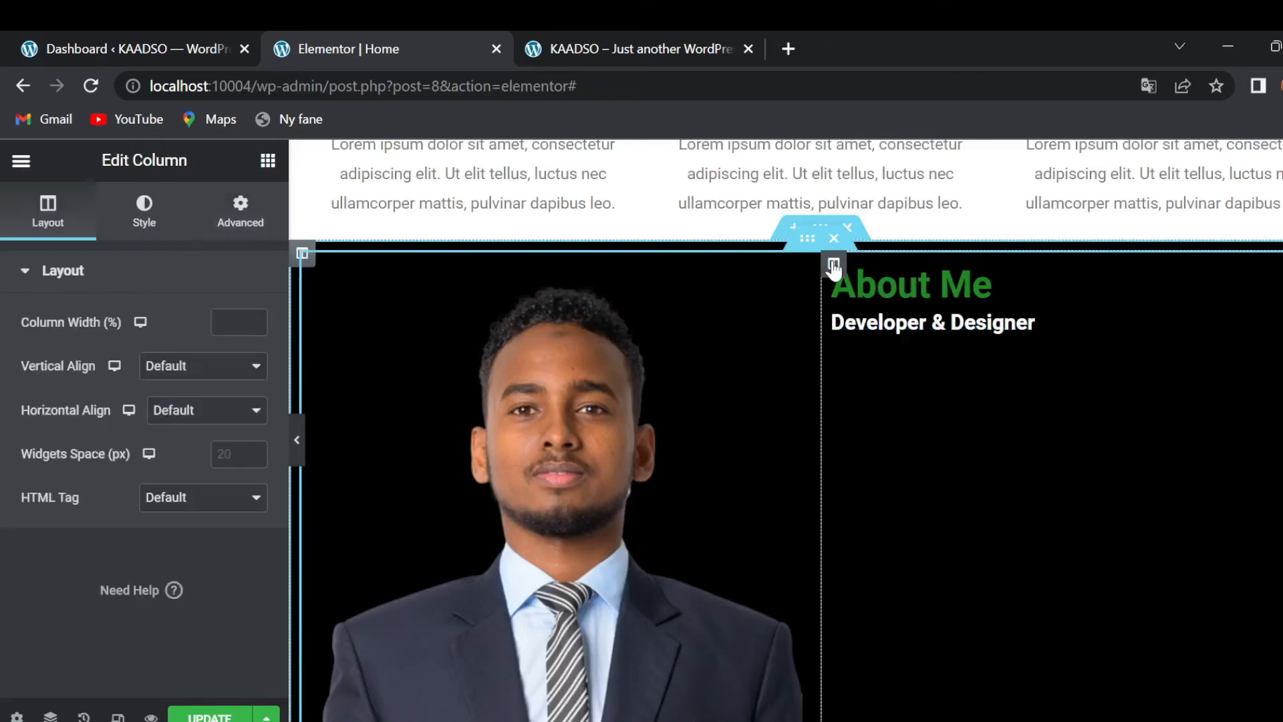
click(196, 376)
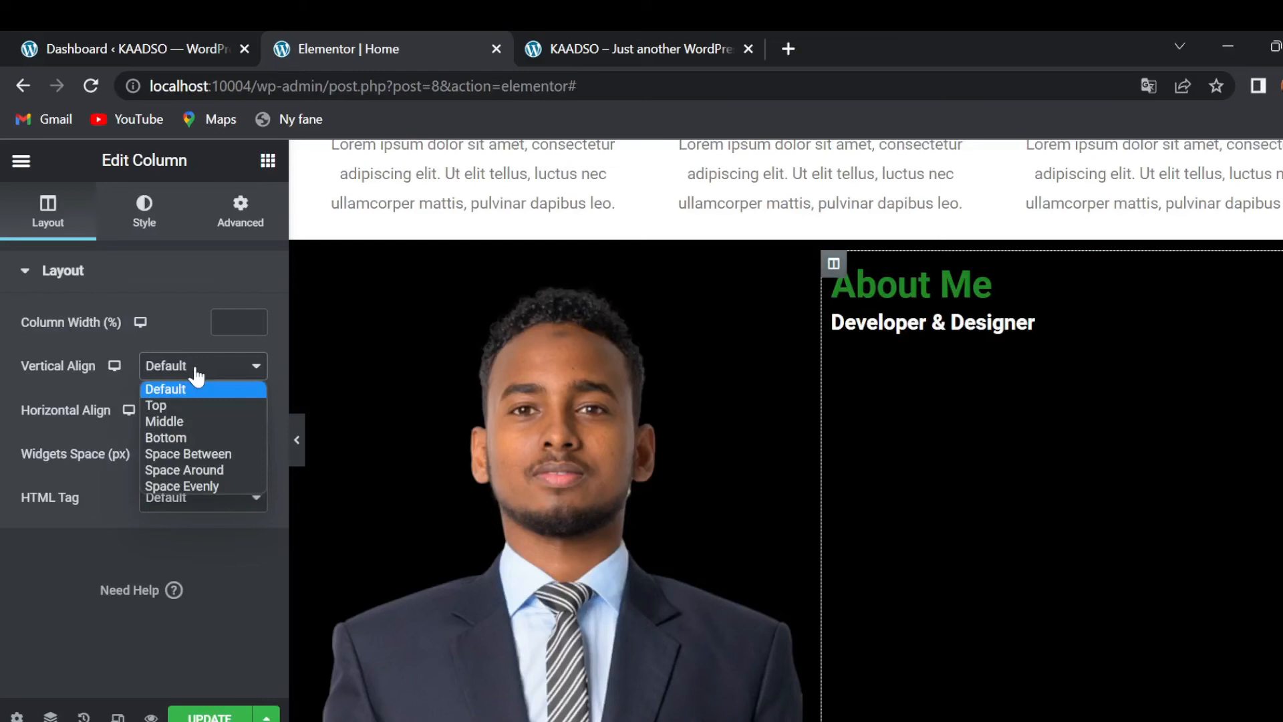
click(175, 423)
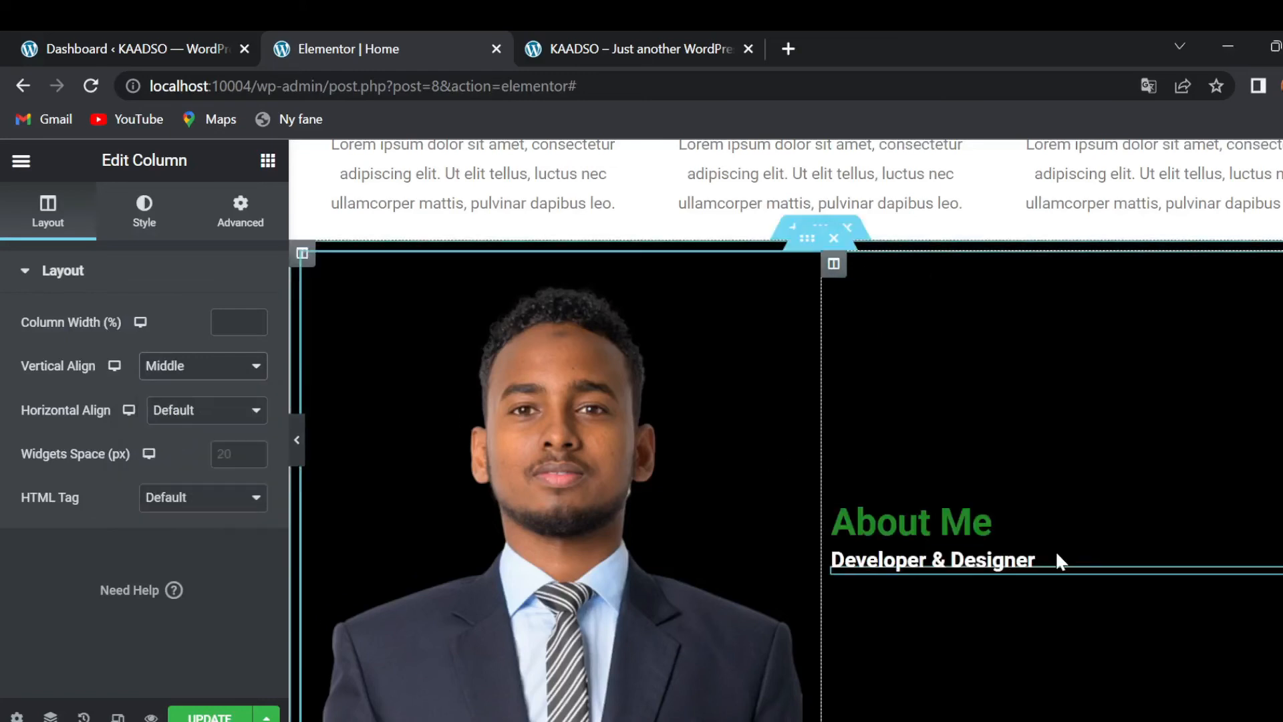
scroll(1083, 485, down, 1)
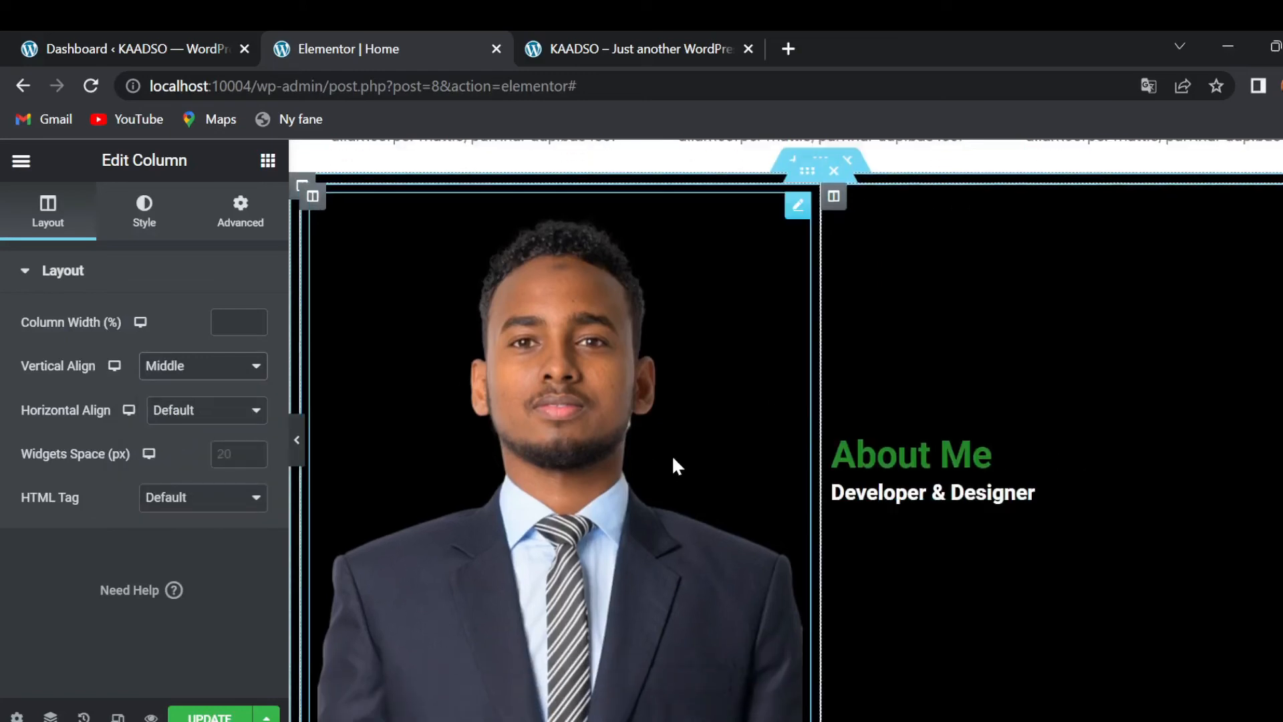
Step: Add a Text Editor widget below the Developer & Designer heading and set its text color to #fff
click(267, 164)
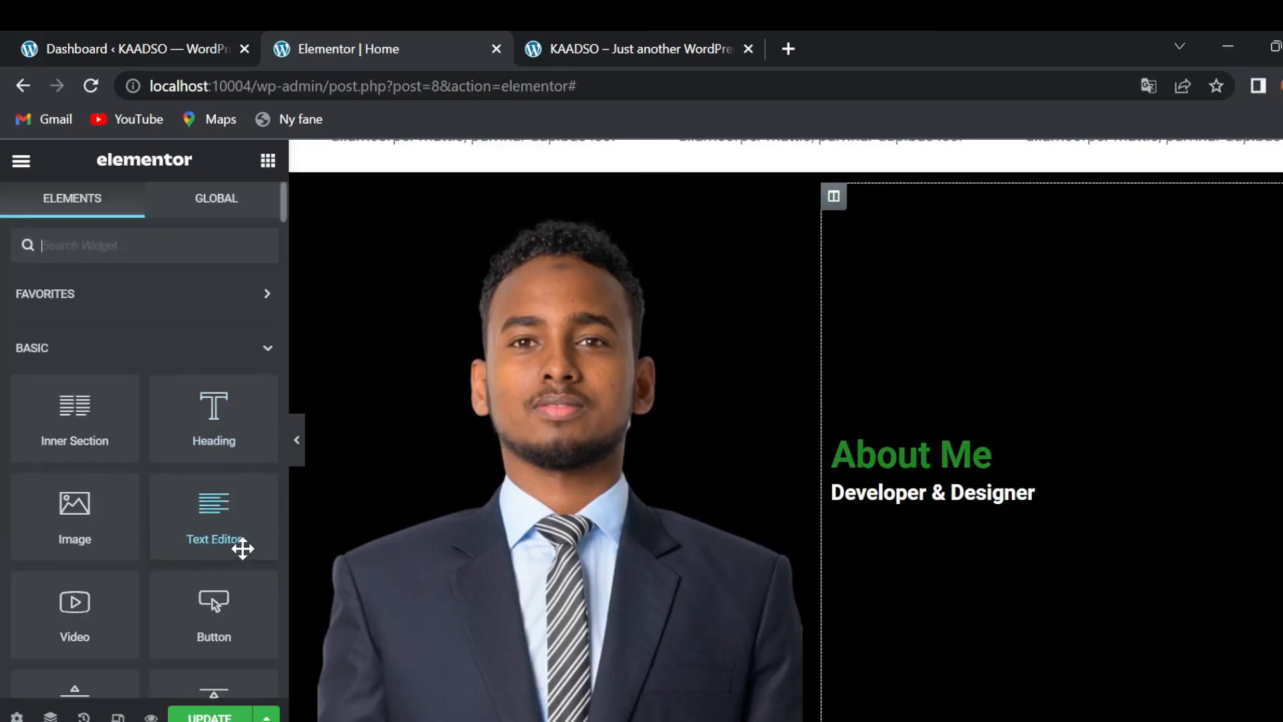
drag(214, 518, 899, 513)
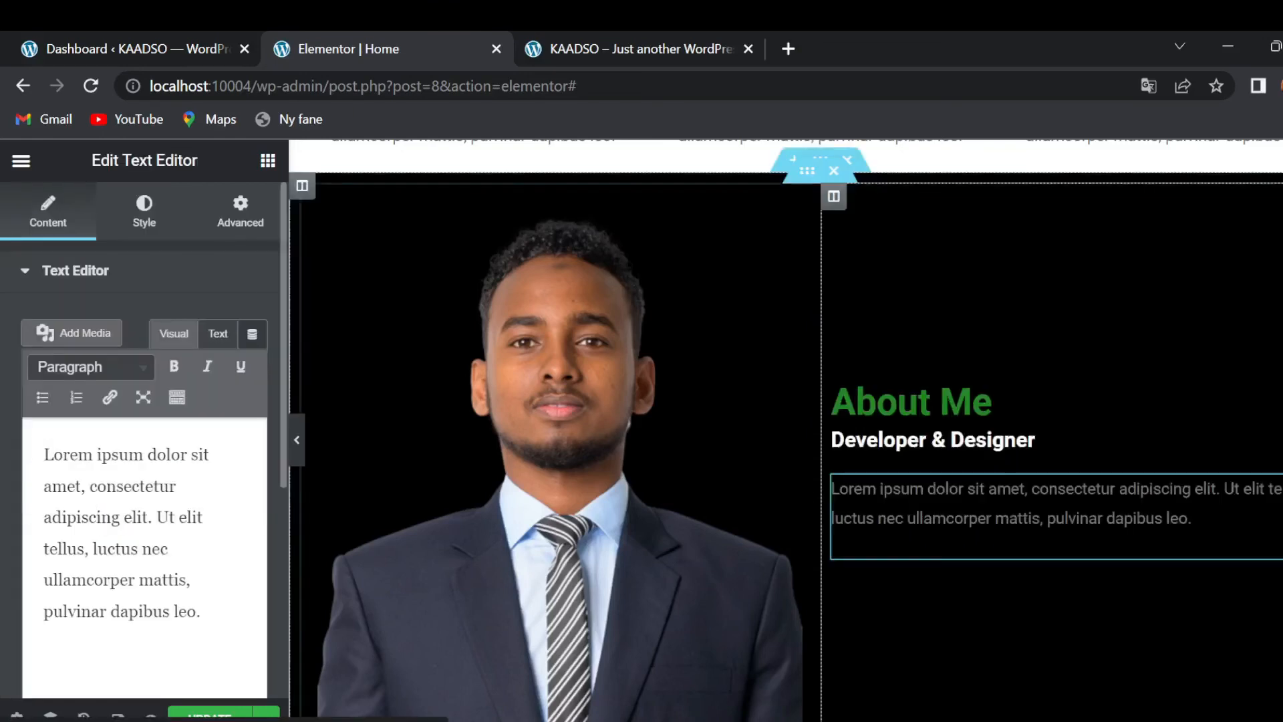
click(151, 207)
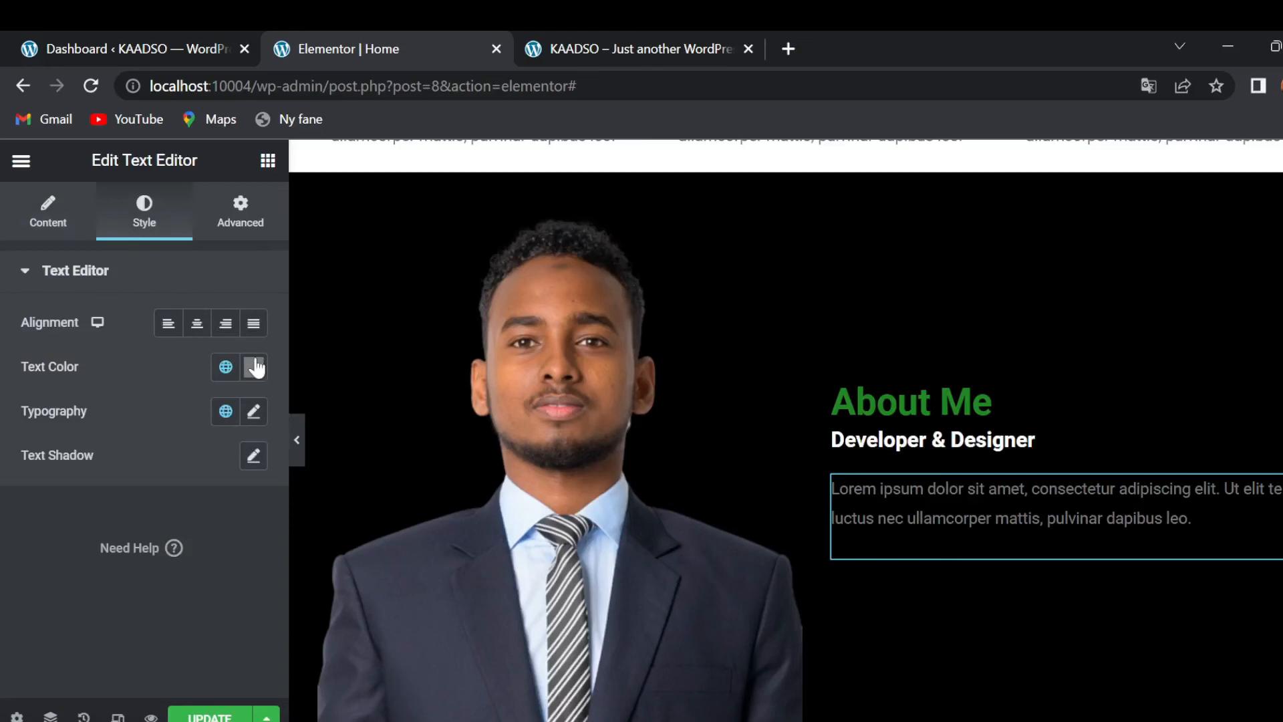
click(254, 367)
text(#fff)
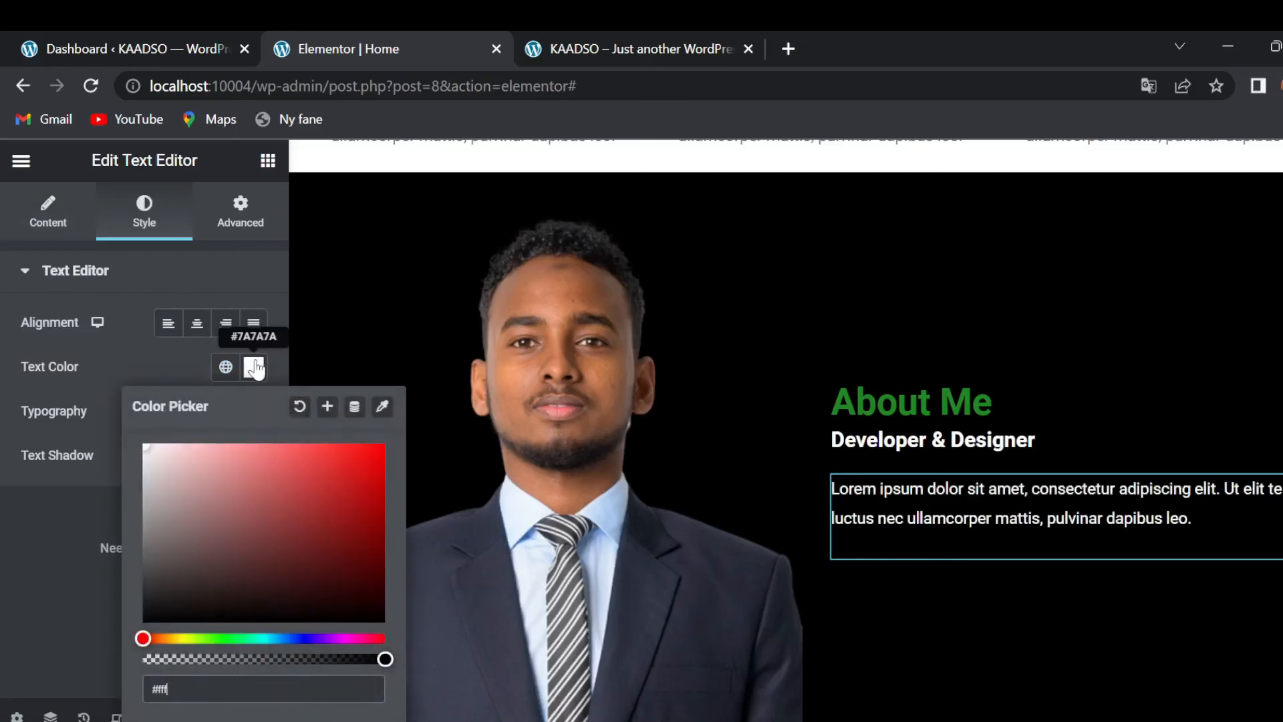
click(67, 484)
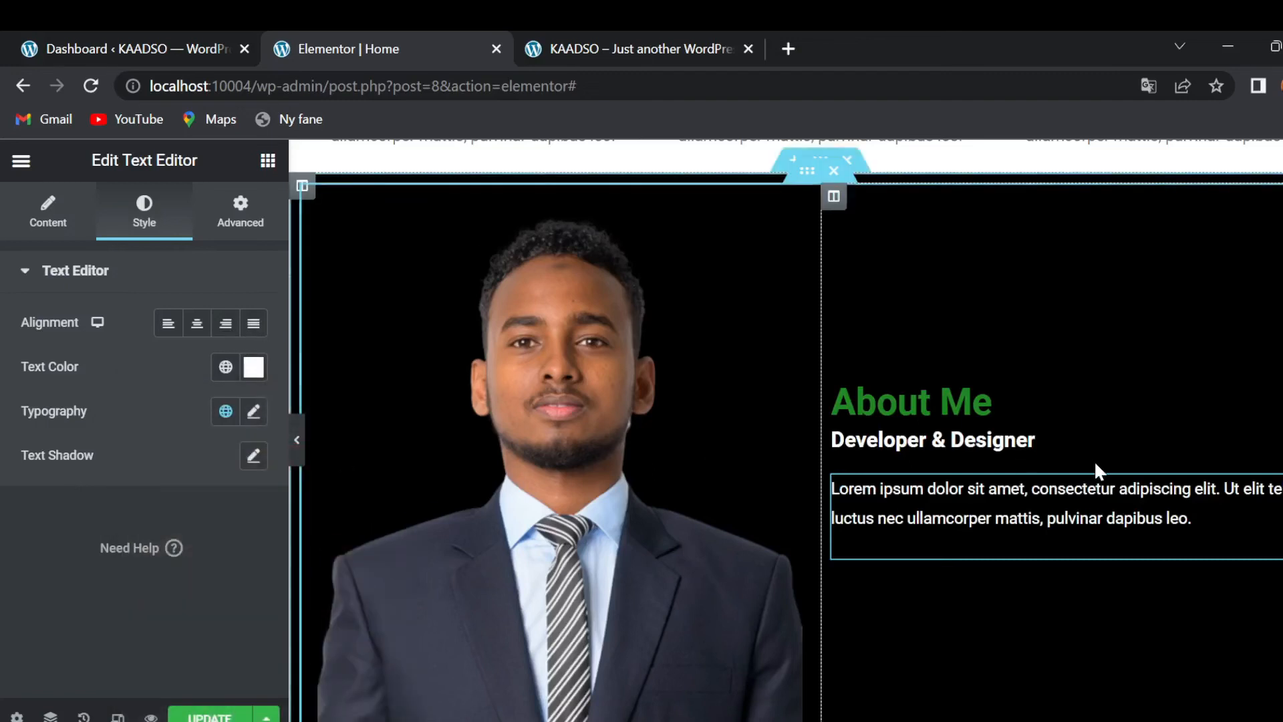
scroll(1093, 460, down, 2)
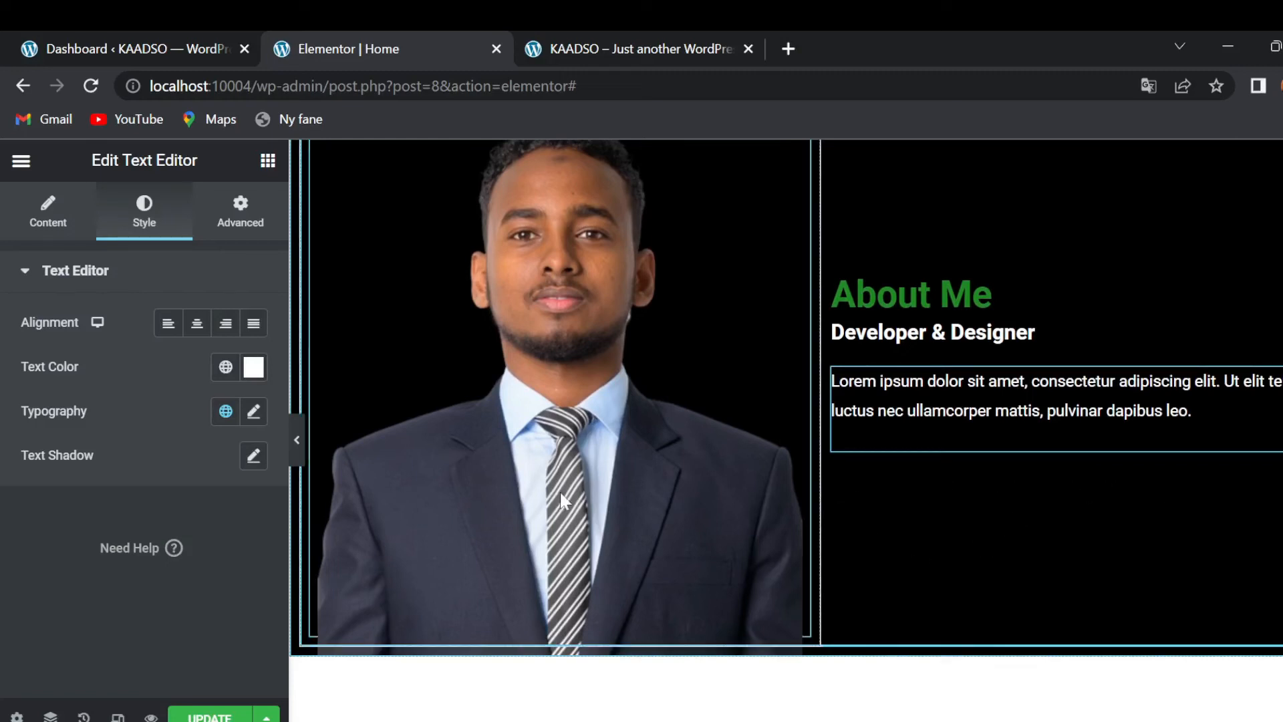
Step: Add the EA Progress Bar widget below the description text in the About Me column
click(270, 161)
text(progr)
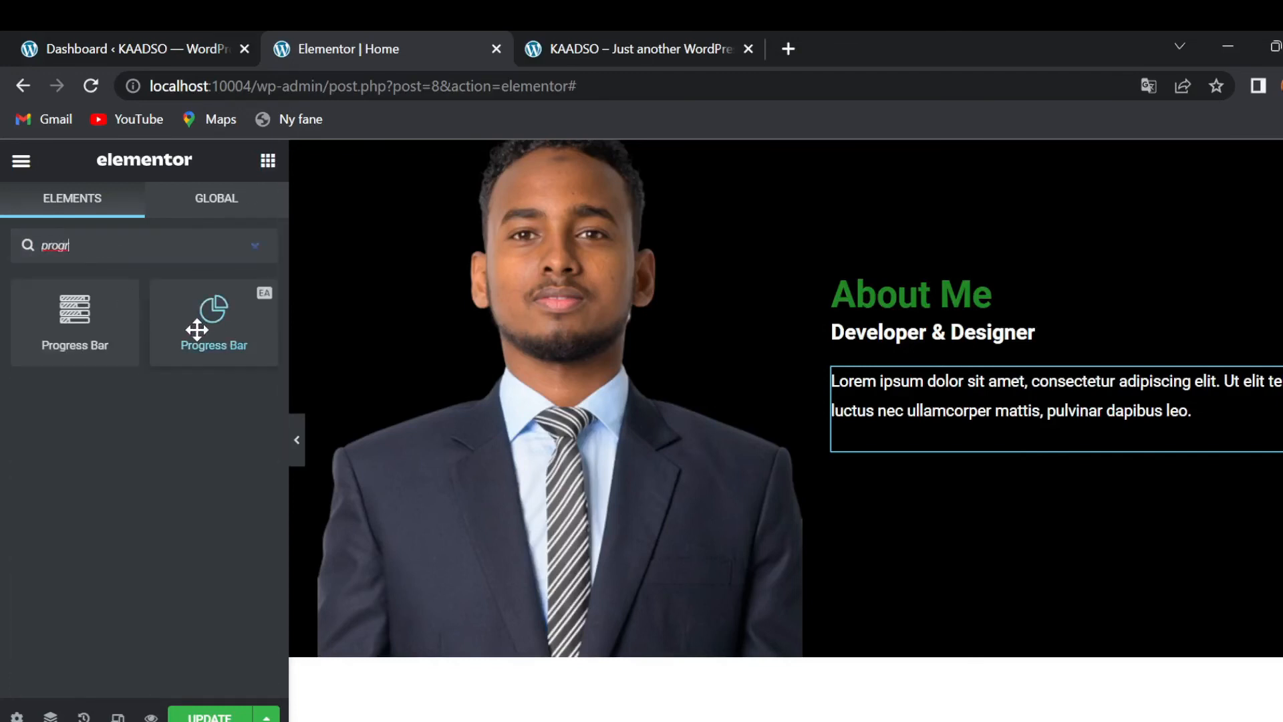
drag(192, 335, 1016, 450)
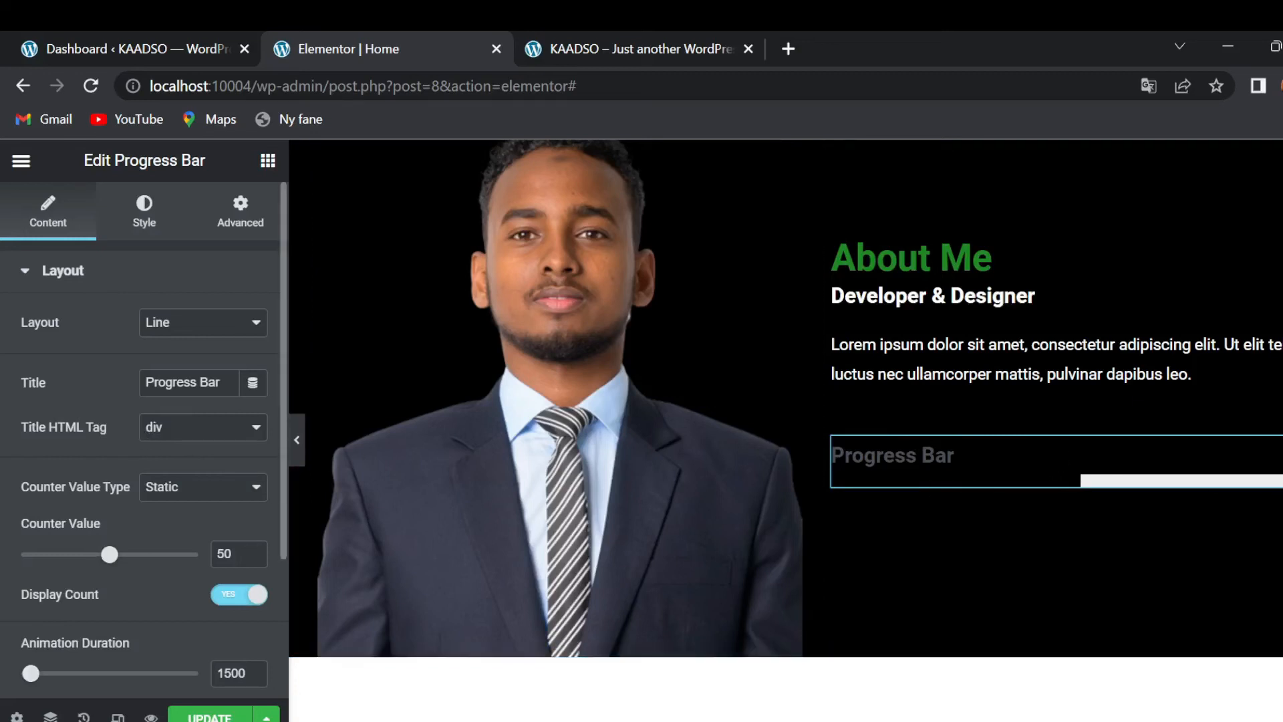
Step: Set the new progress bar's title to Wordpress and its counter value to 95
drag(222, 382, 83, 391)
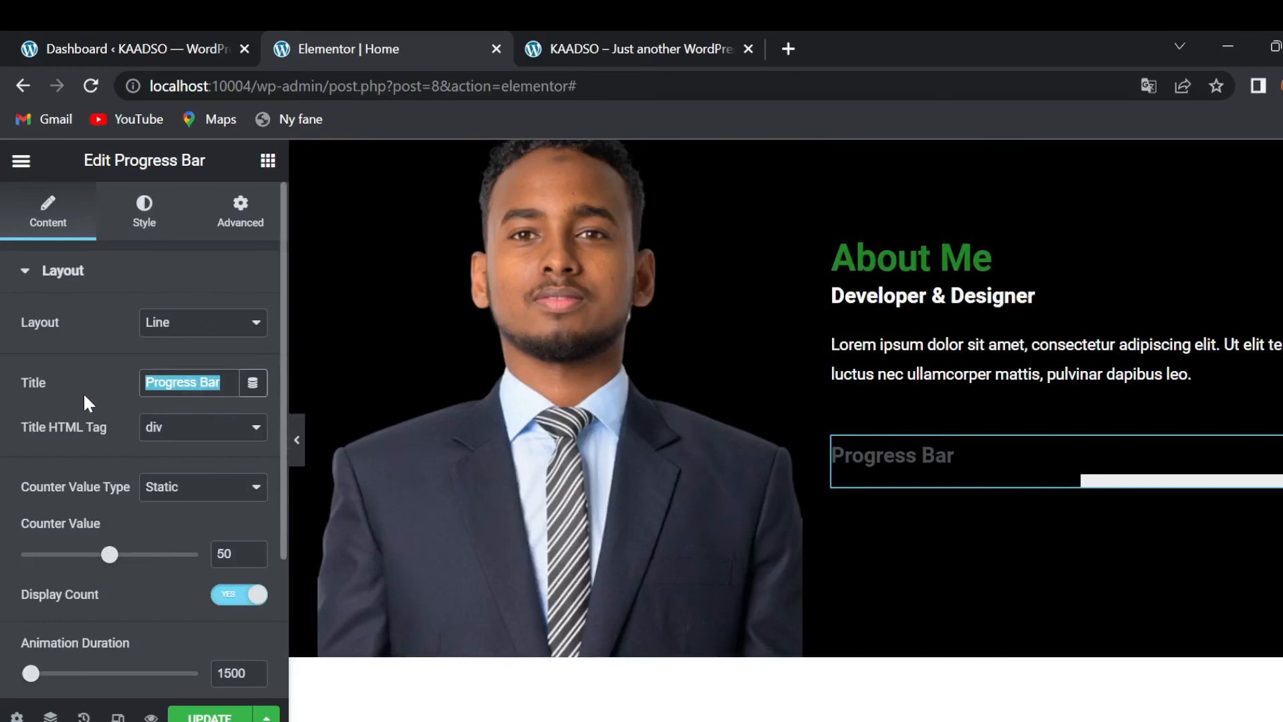
text(Wor)
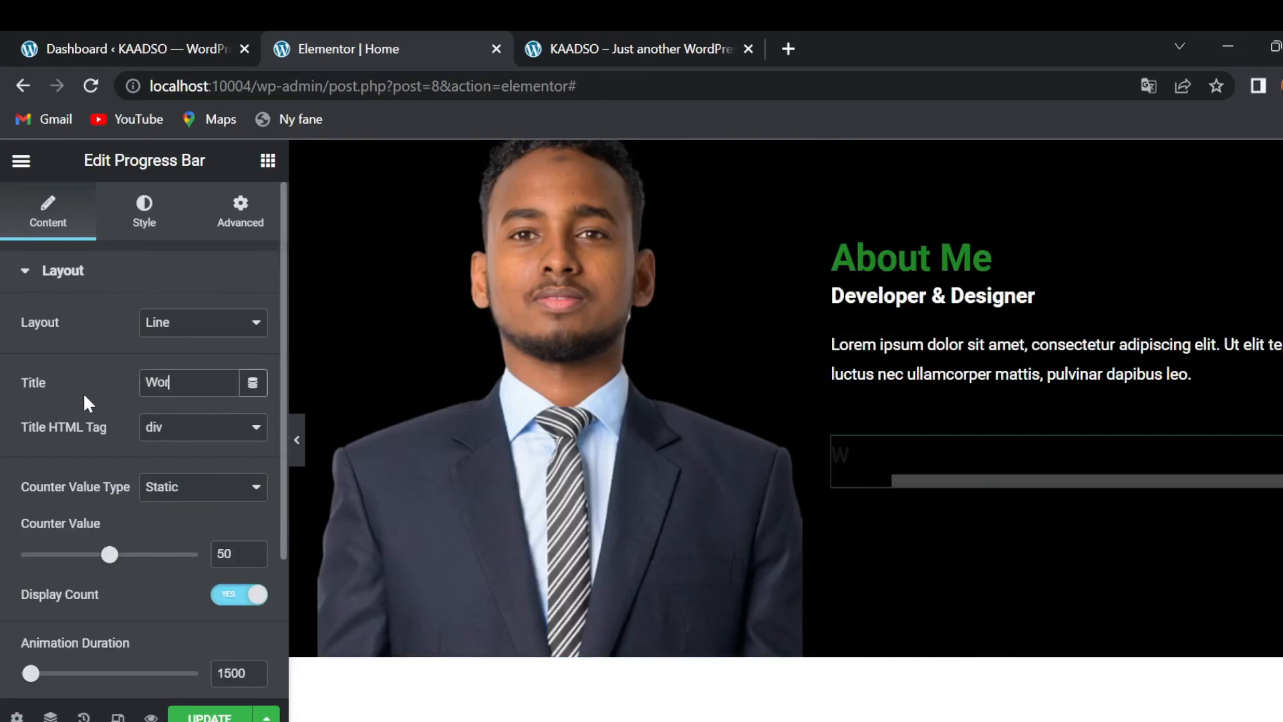
text(dpress)
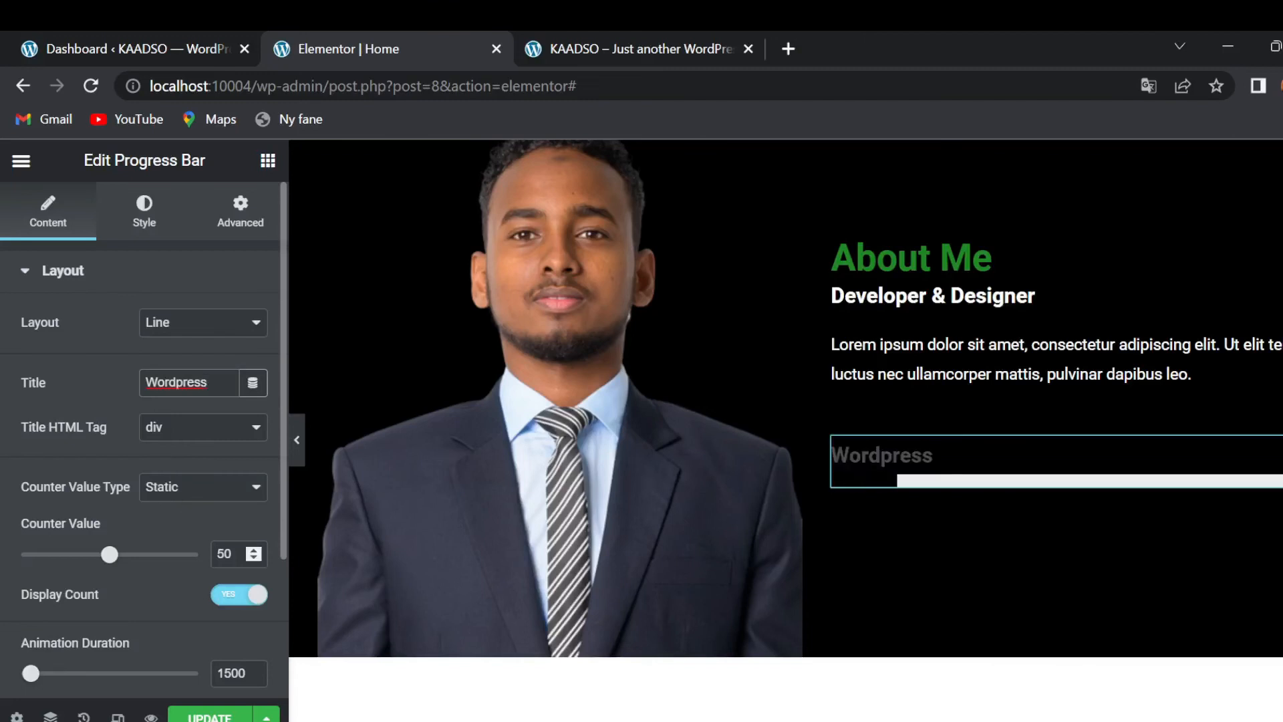
click(233, 554)
key(BackSpace)
key(BackSpace)
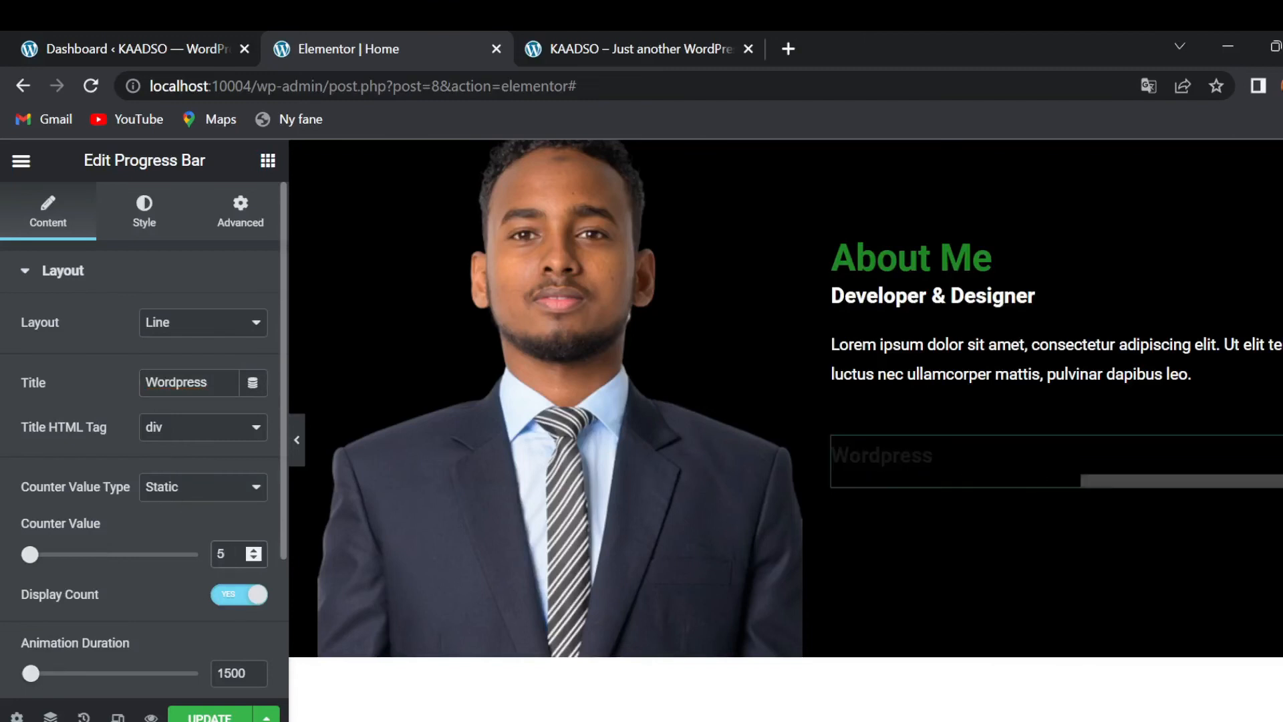
text(95)
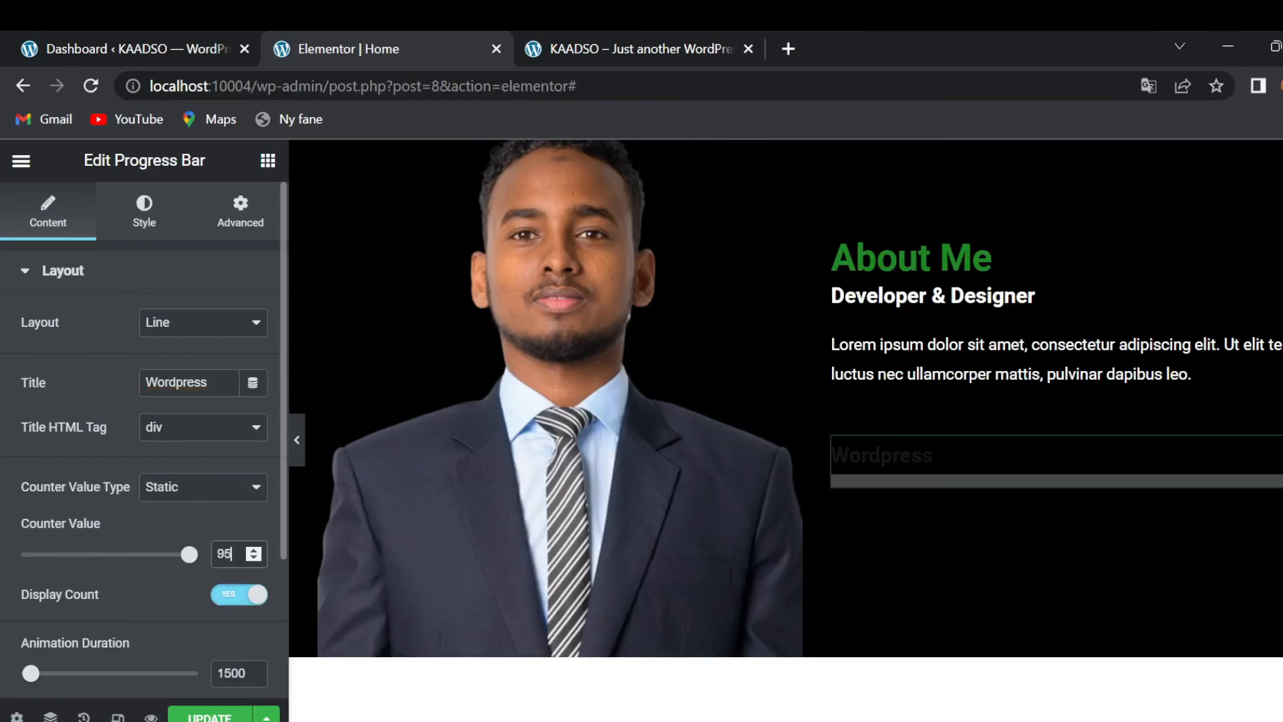
scroll(126, 586, down, 1)
scroll(125, 586, up, 1)
Step: Give the Wordpress progress bar's fill a Classic background type with the color #228822
click(143, 215)
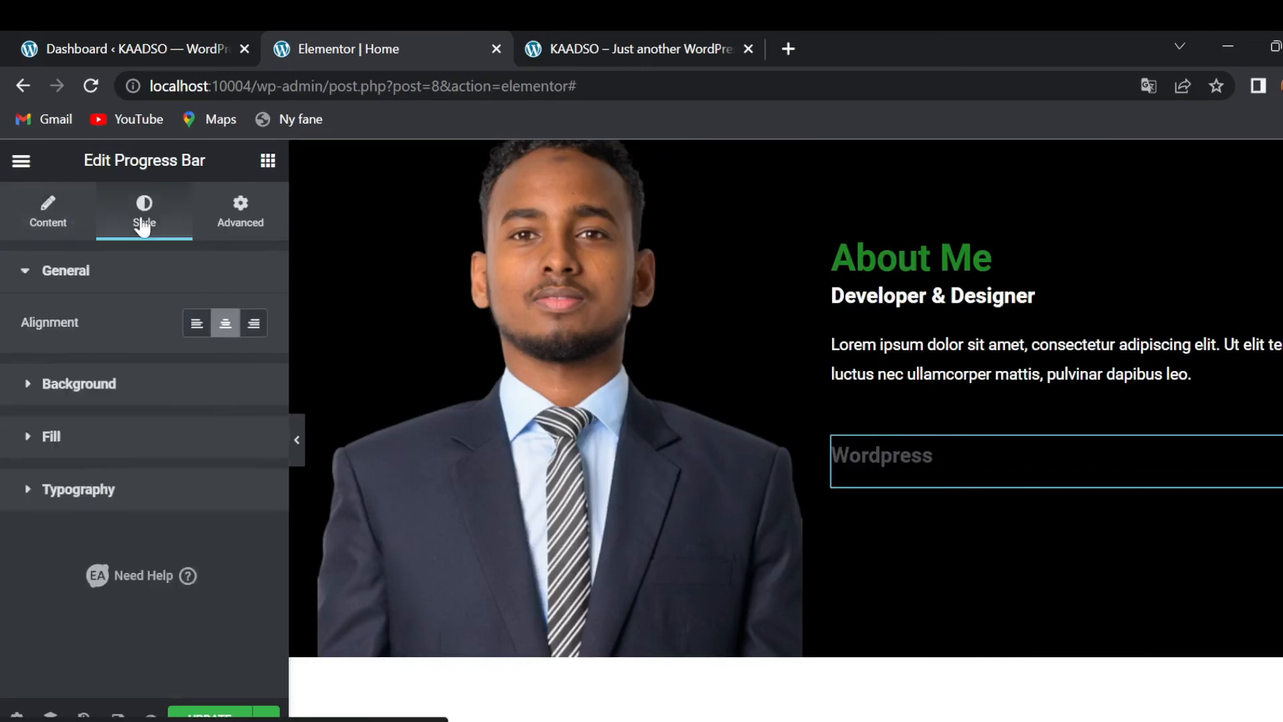
click(26, 386)
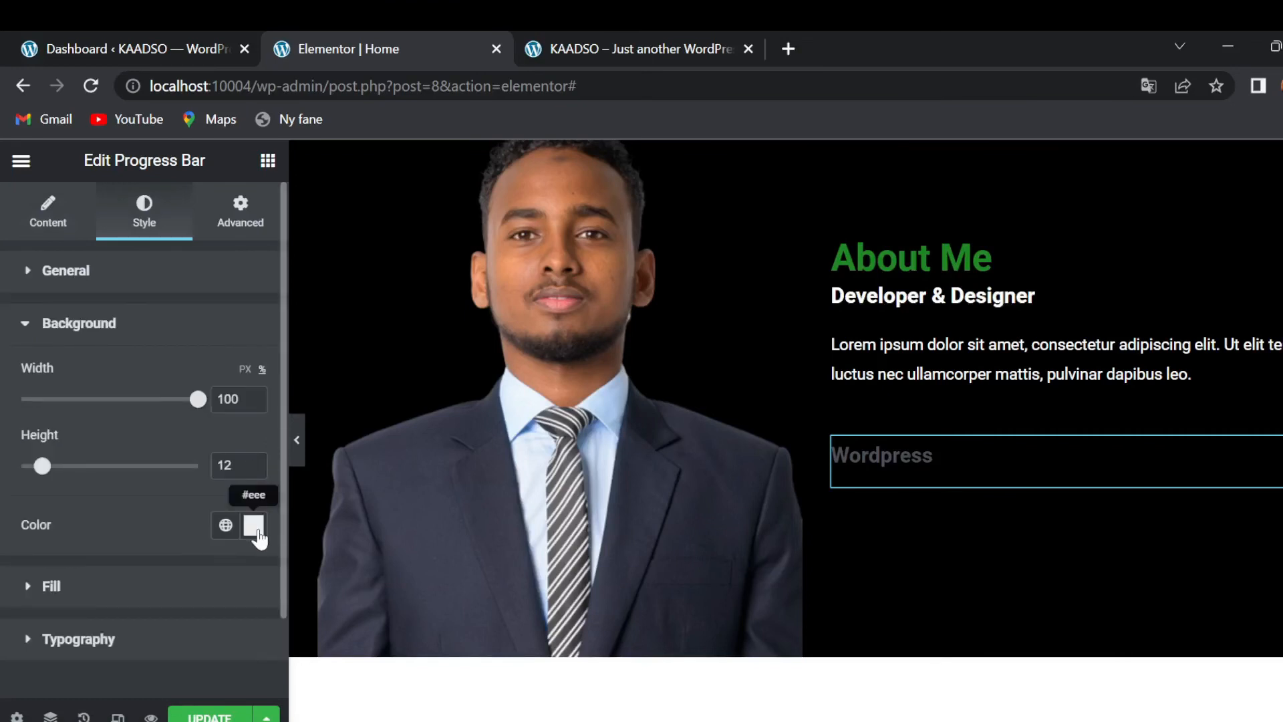
click(30, 588)
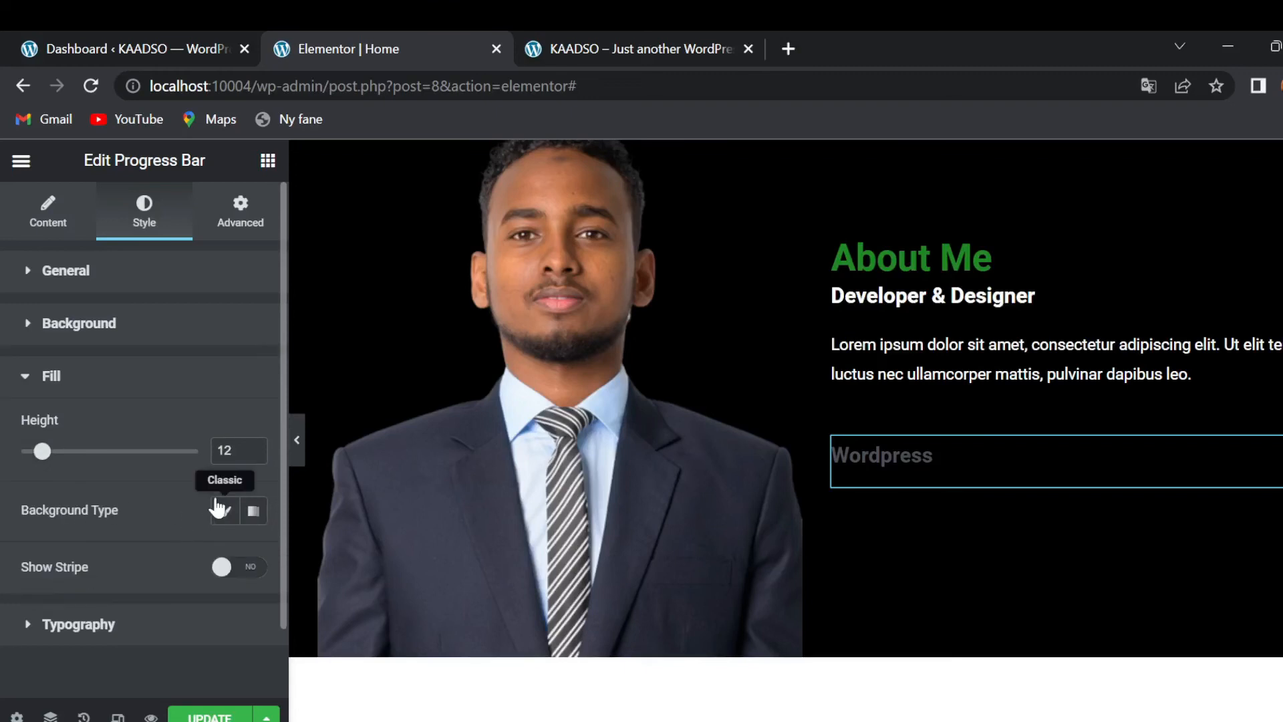
click(225, 511)
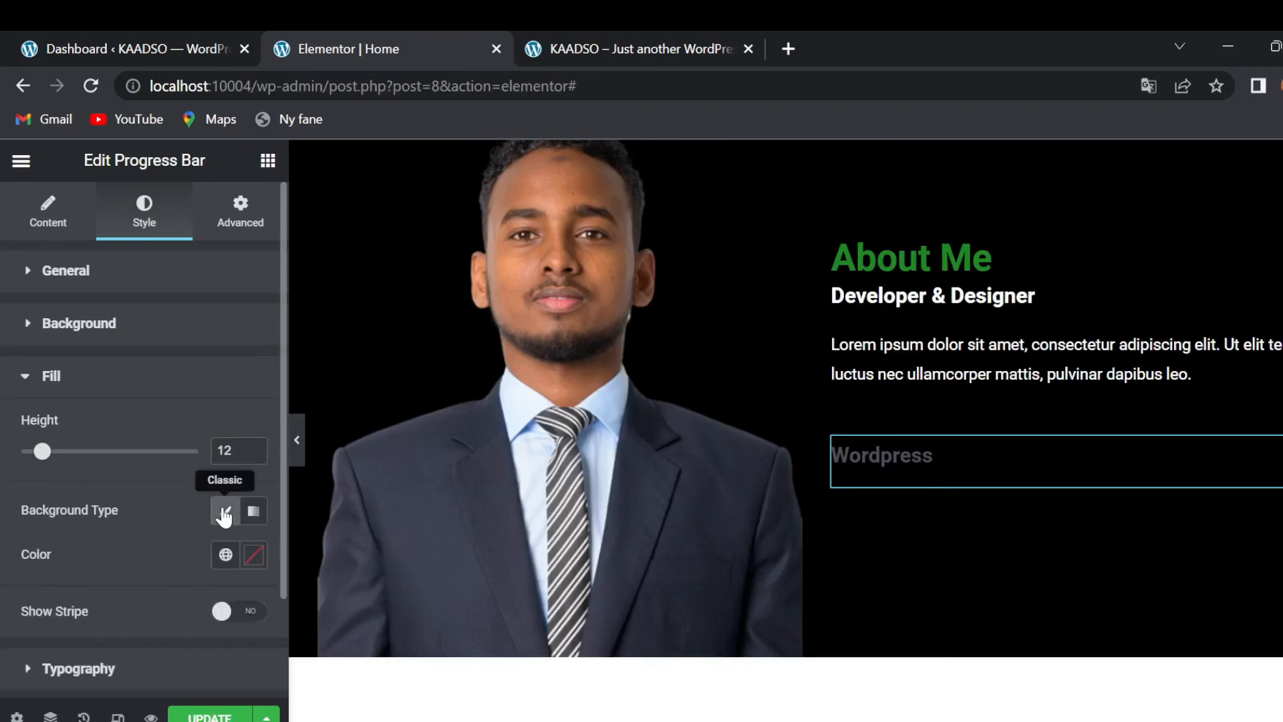
click(253, 554)
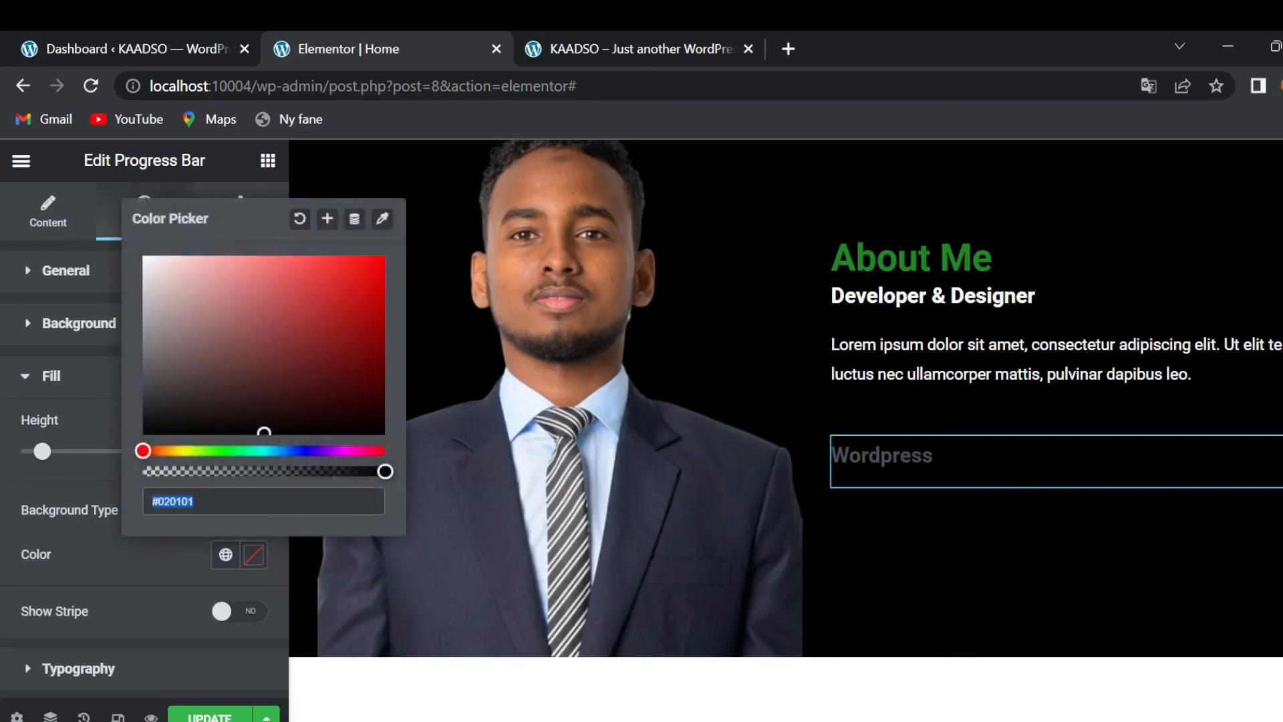
text(#228822)
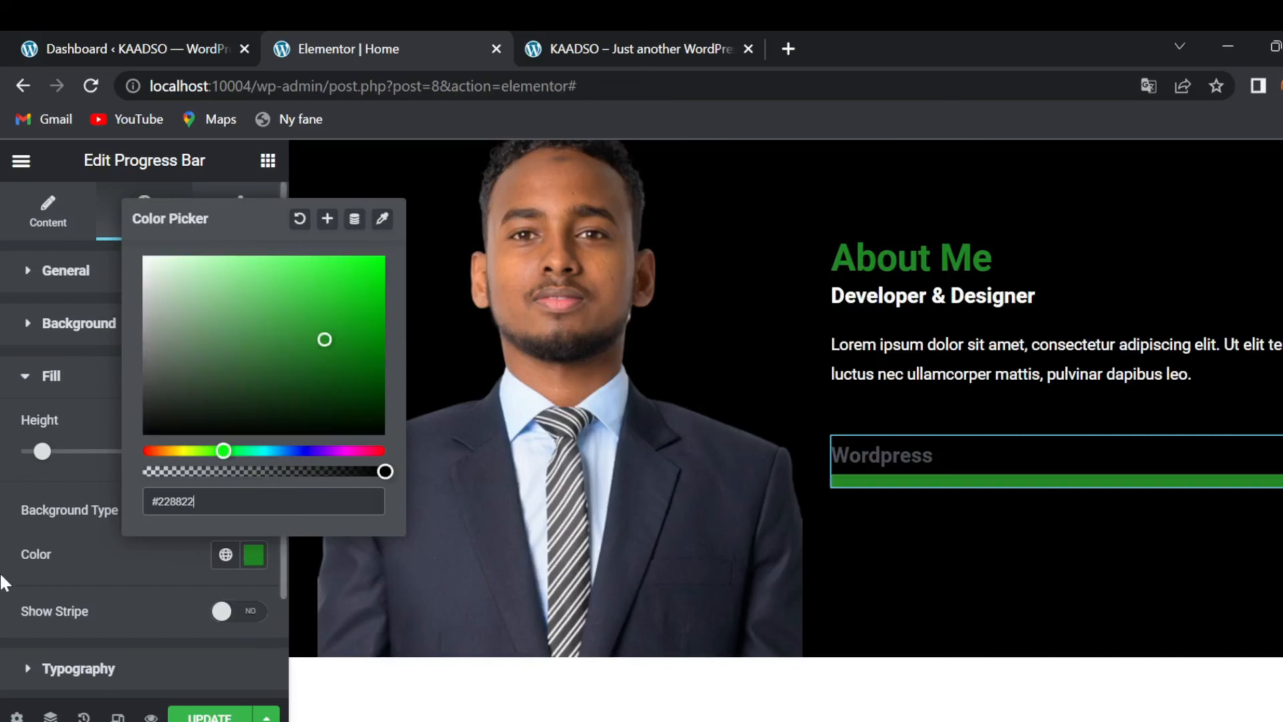
click(259, 562)
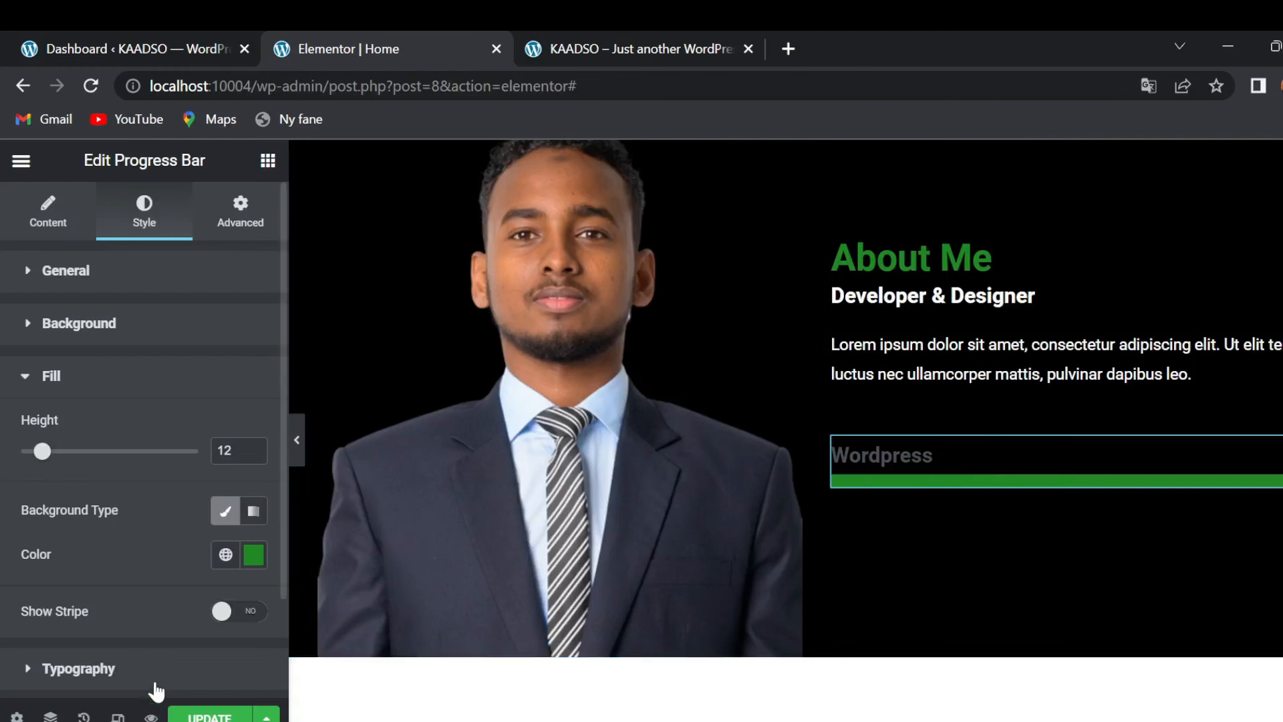
Step: Set the Wordpress progress bar's title color to #fff
scroll(147, 661, down, 3)
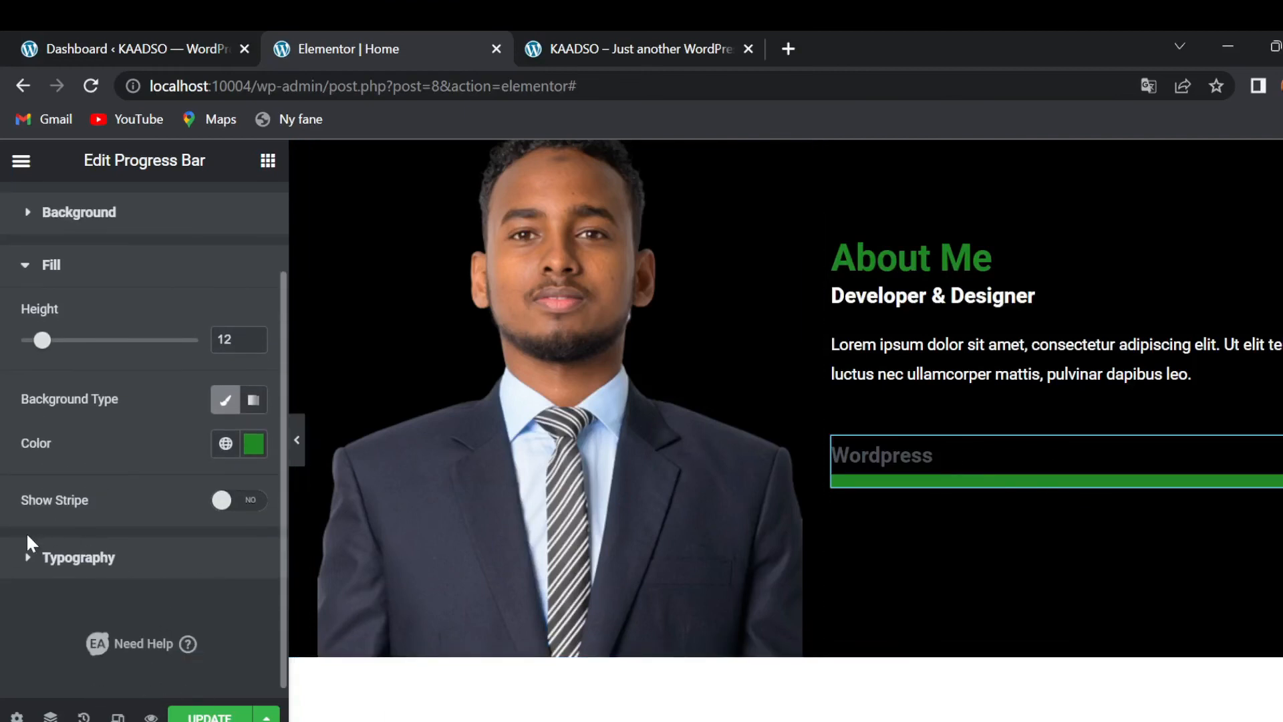
click(34, 569)
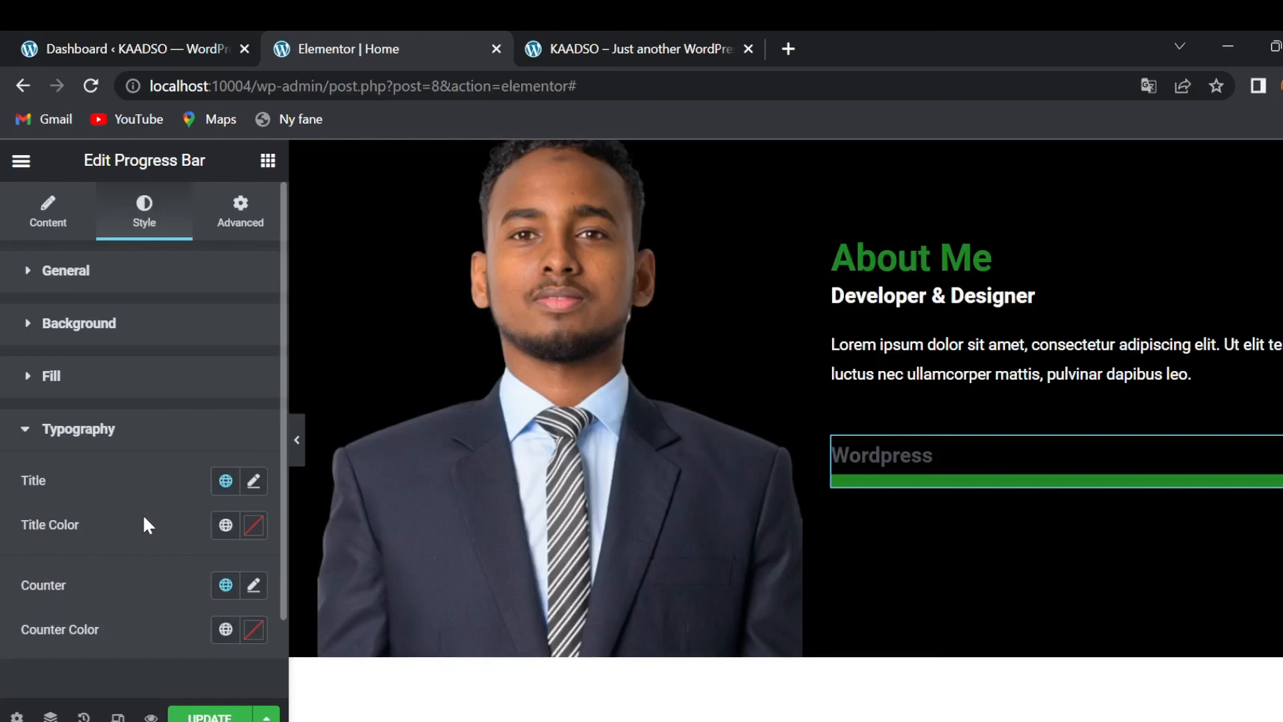
click(254, 526)
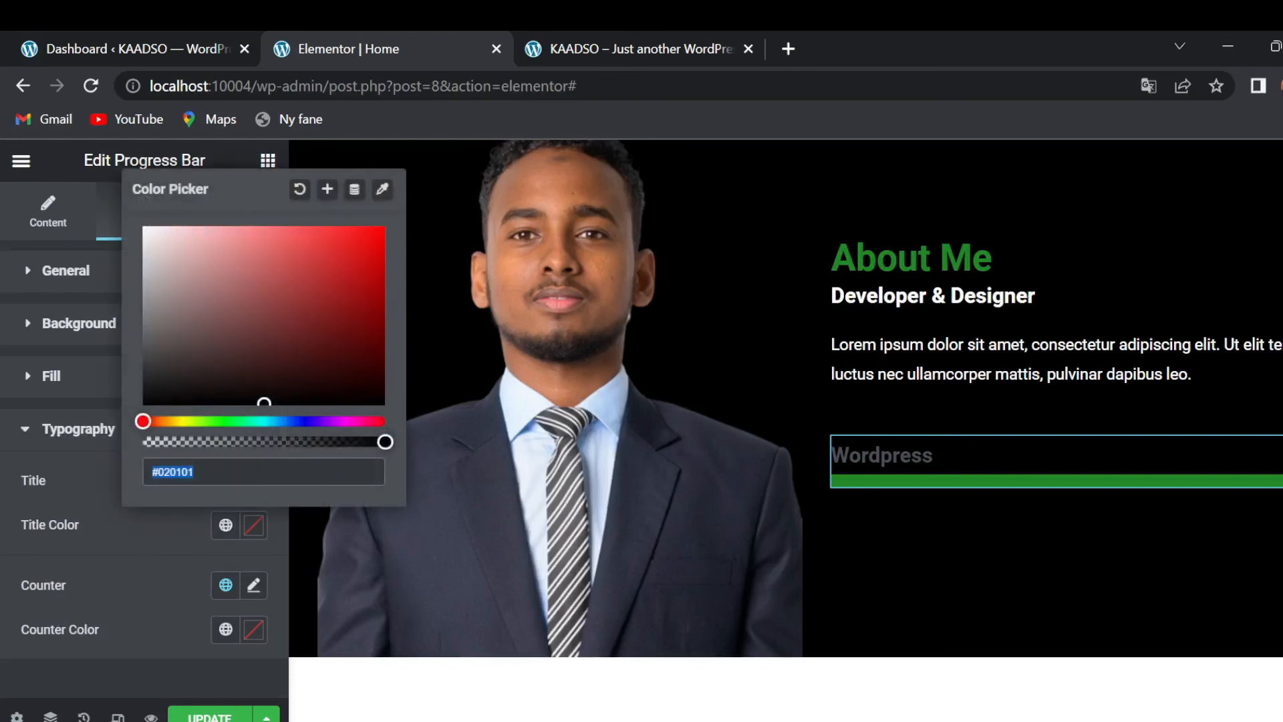
text(#fff)
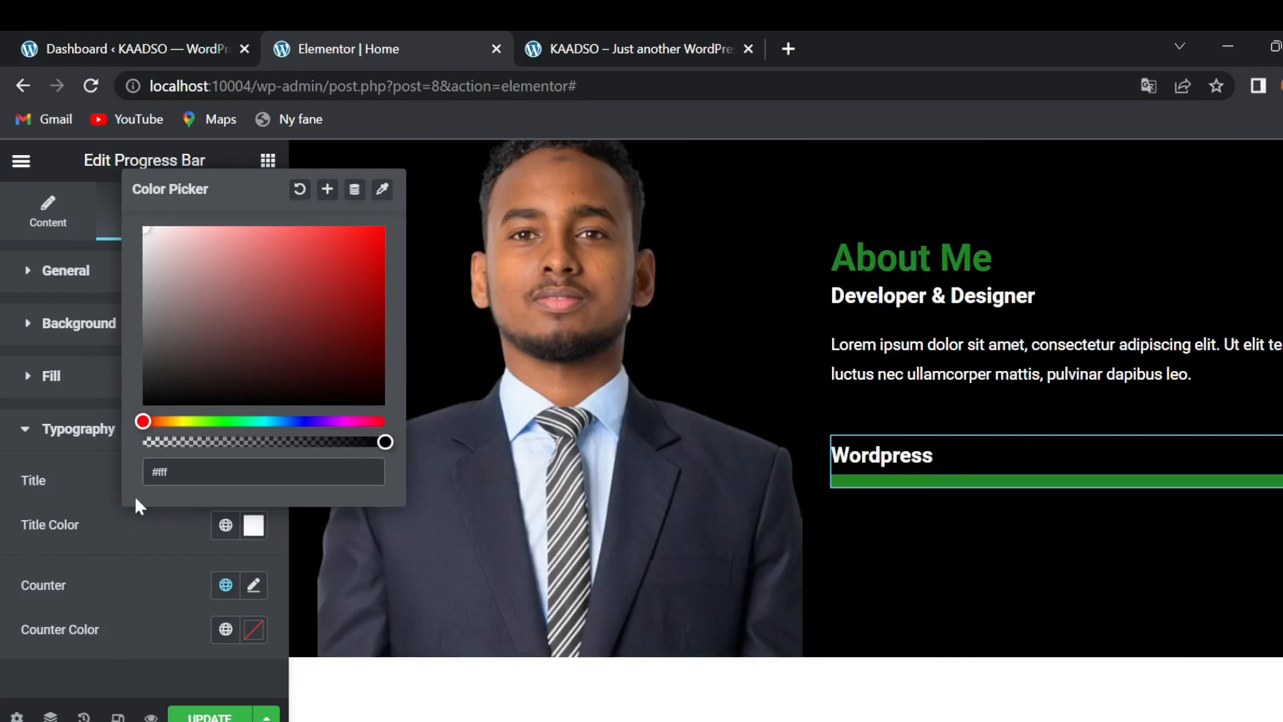
click(137, 506)
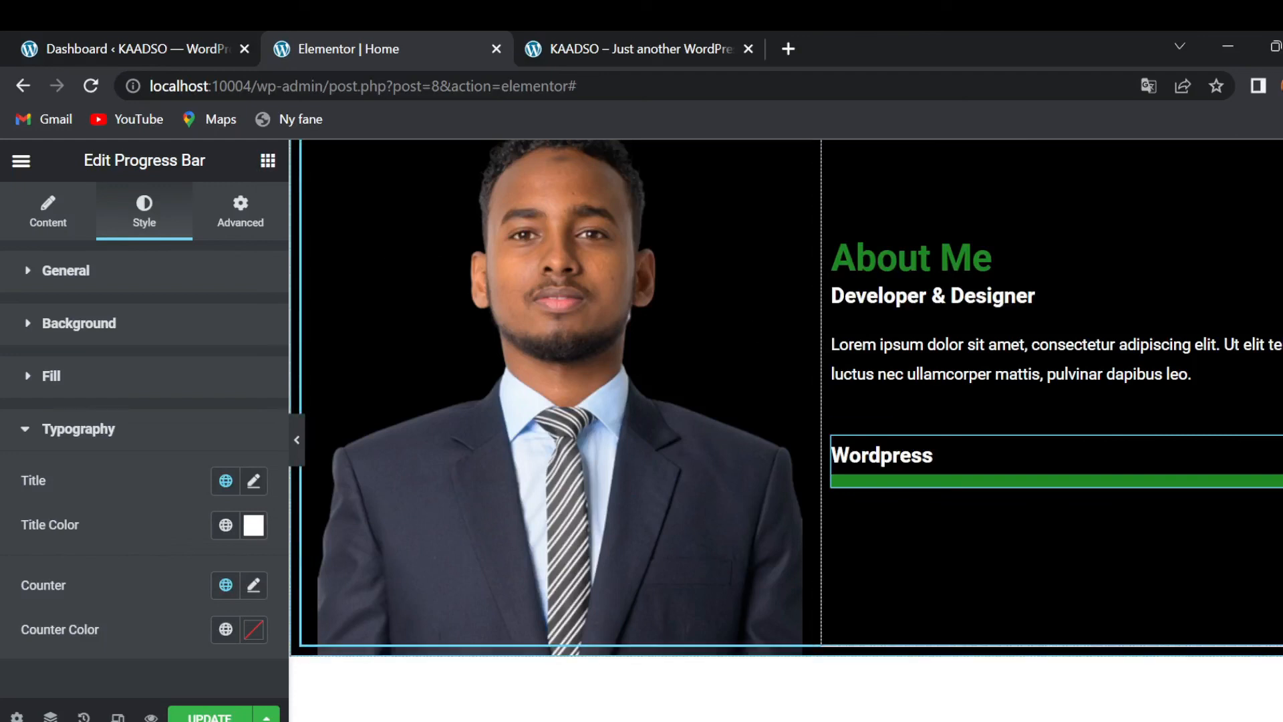
Step: Duplicate the Wordpress progress bar twice to get three stacked bars
right_click(1260, 480)
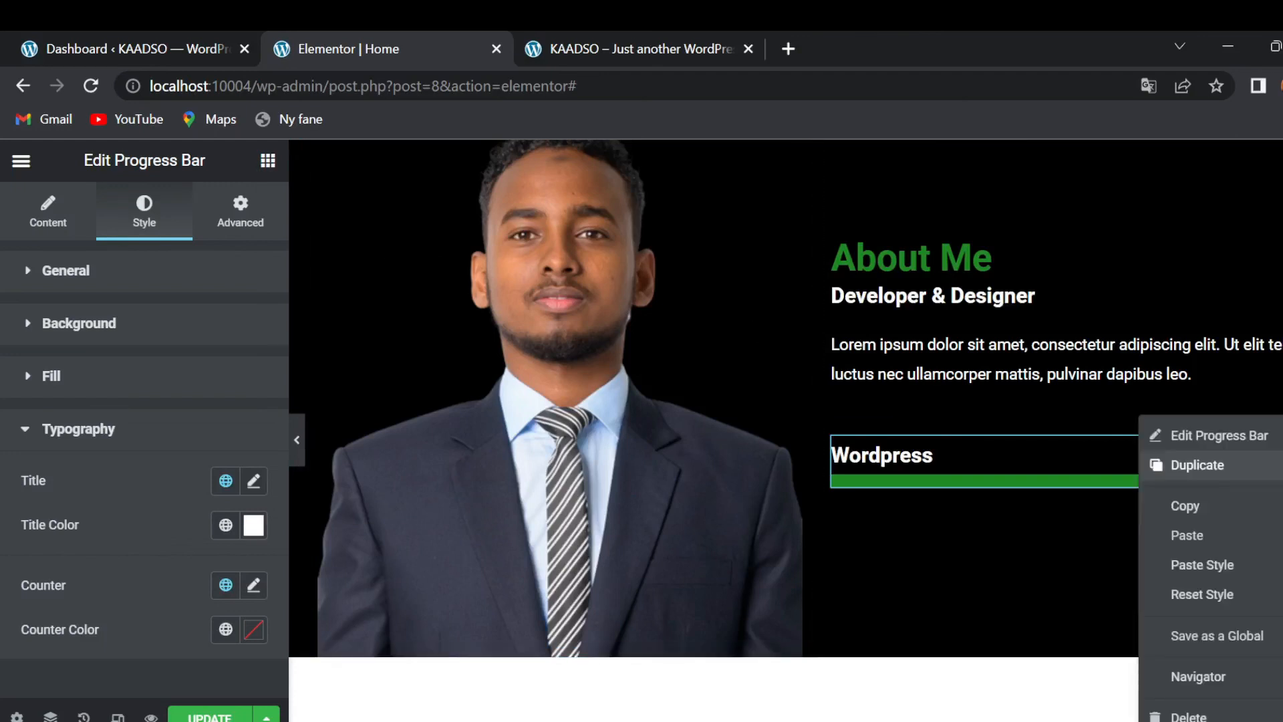
click(1200, 468)
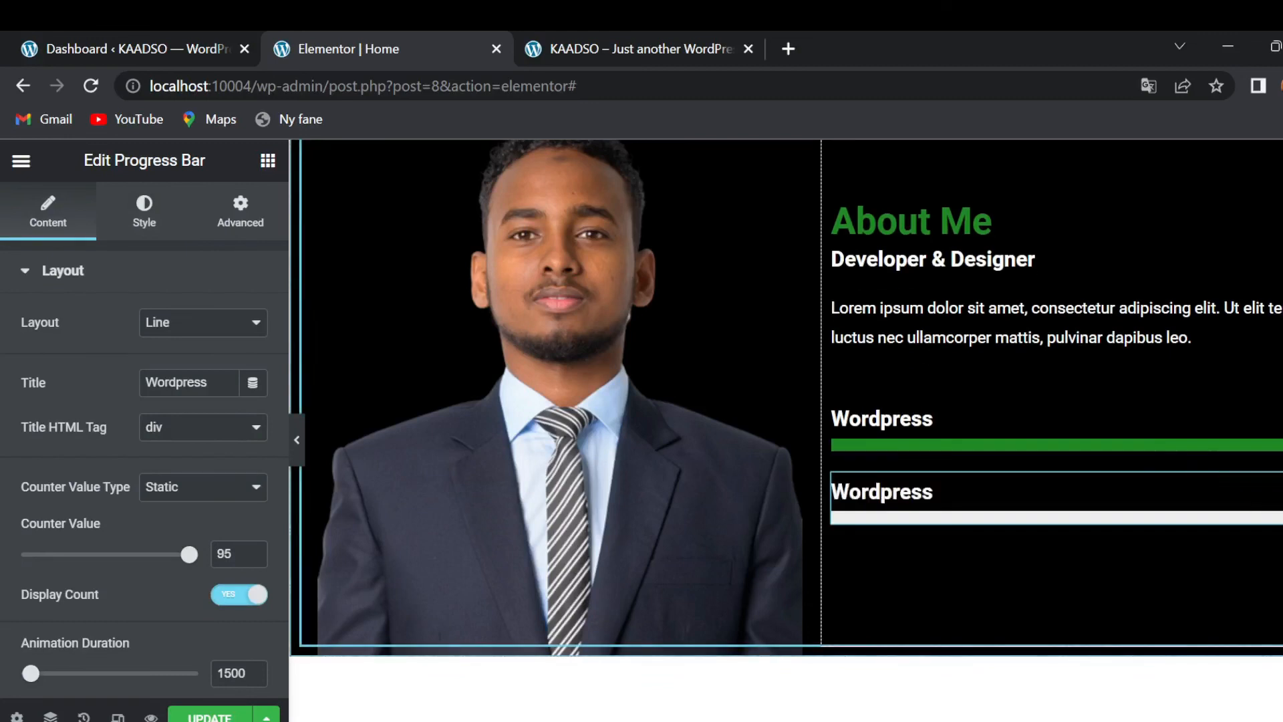
right_click(1260, 495)
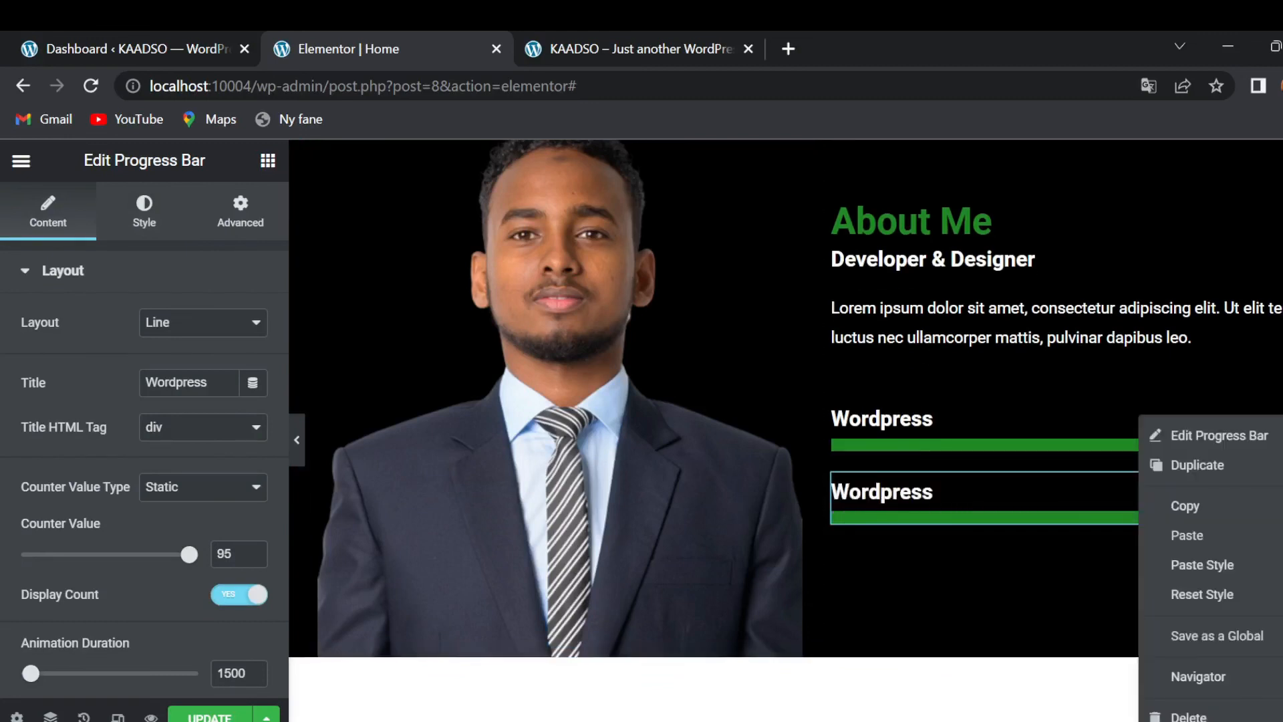
click(1215, 468)
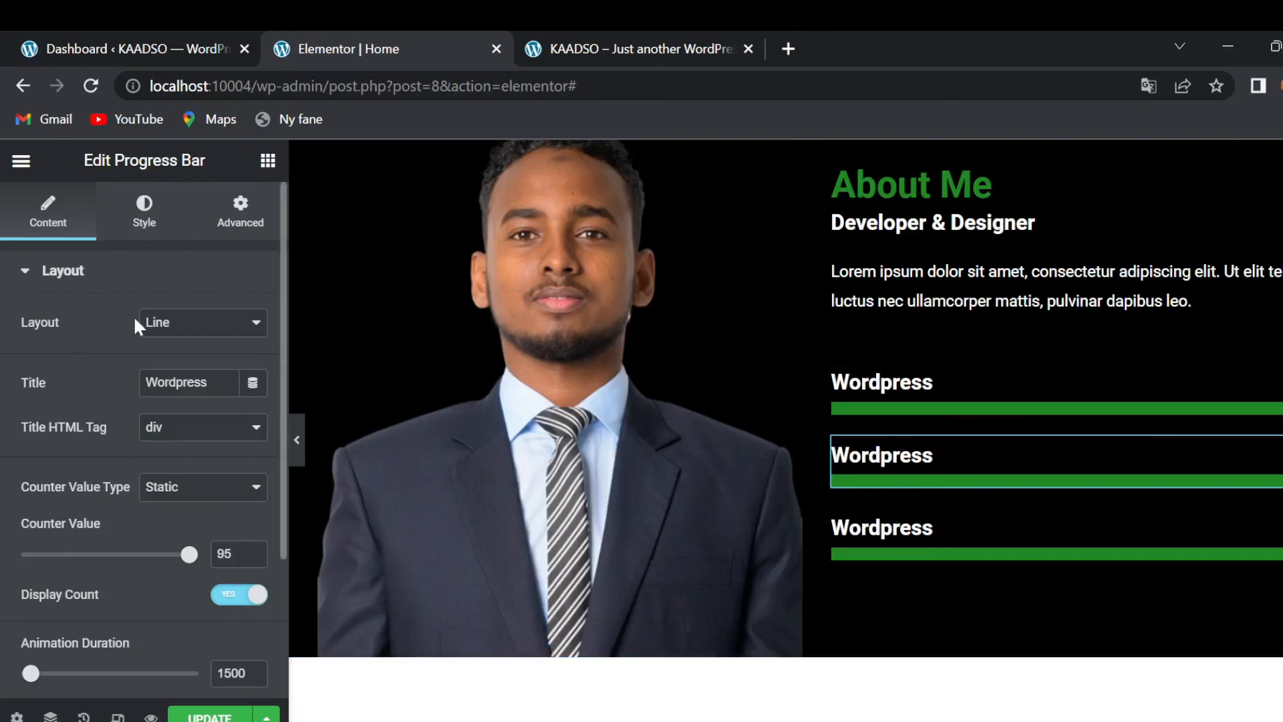
Step: Set the second progress bar's title to HTML and its counter value to 90
drag(212, 374, 56, 397)
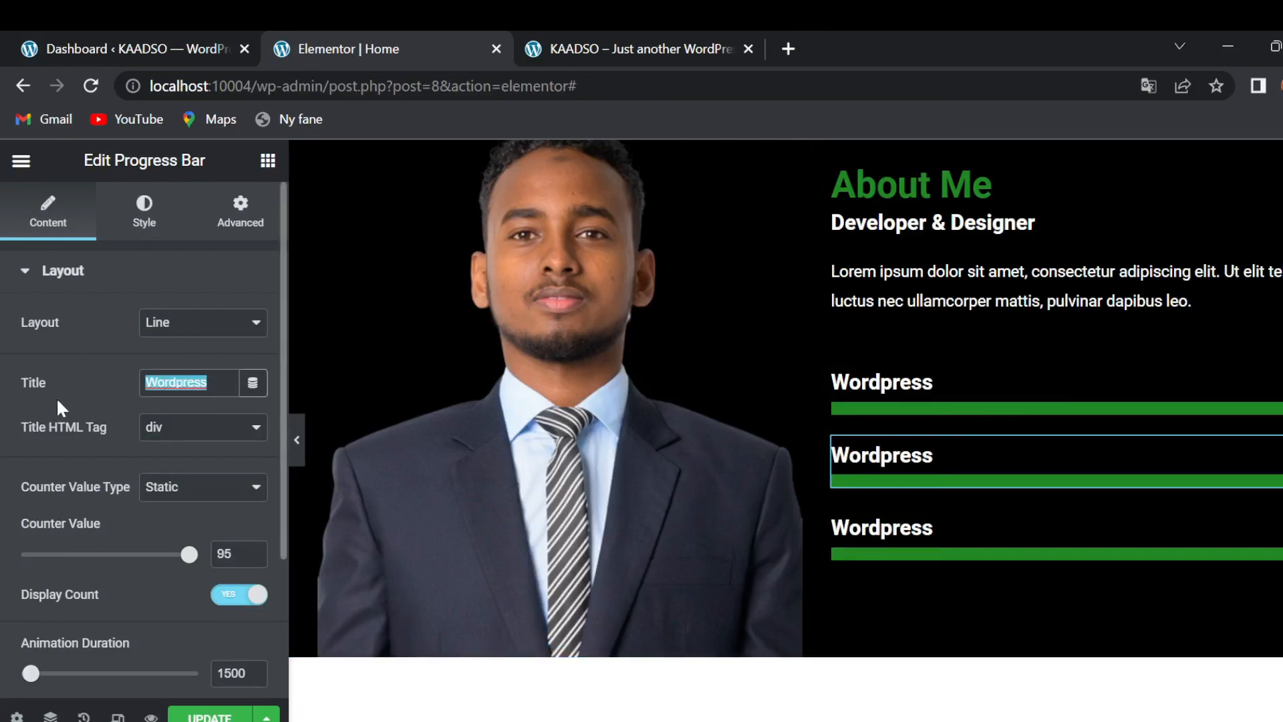
text(HTML)
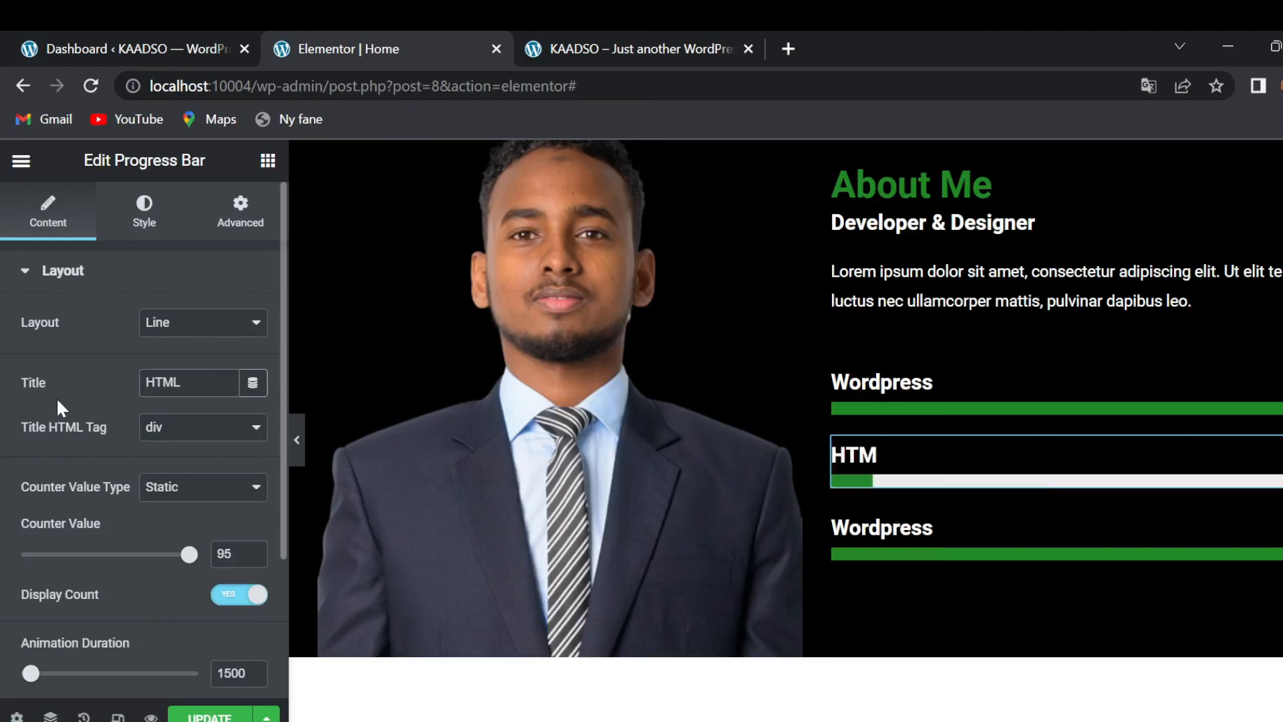
click(229, 553)
key(BackSpace)
text(0)
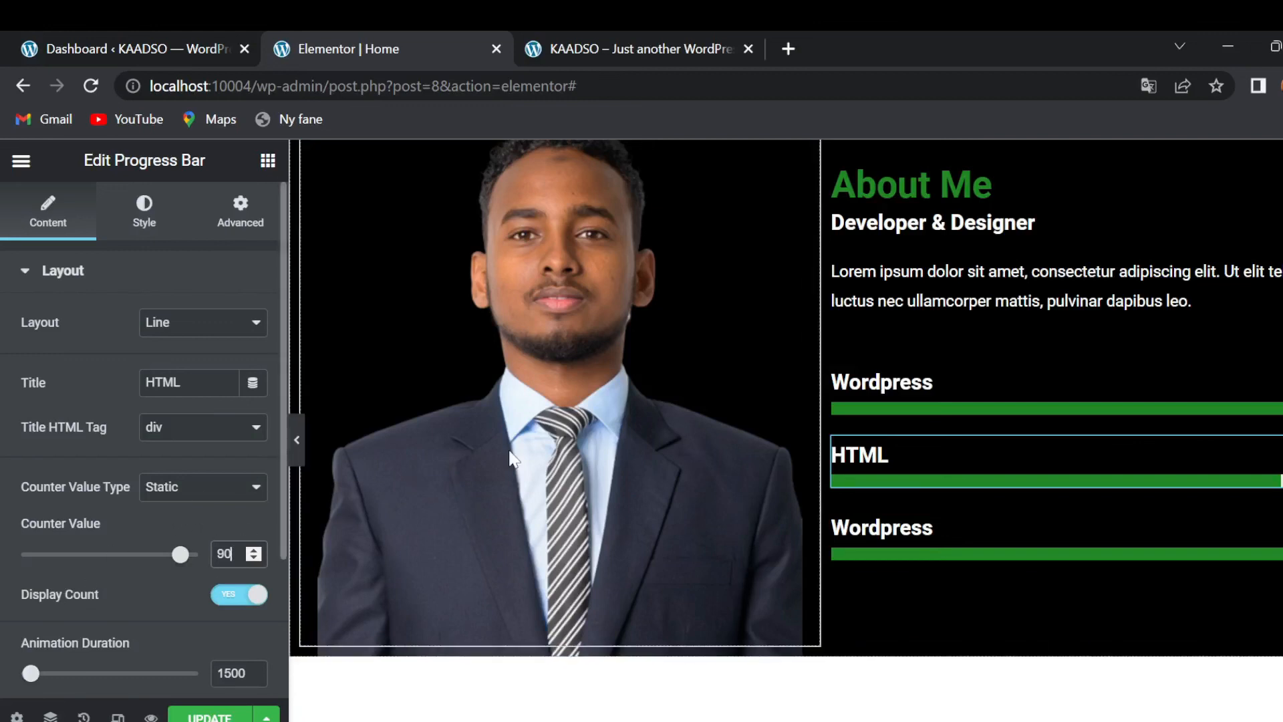
Step: Configure the third progress bar with the title CSS and a counter value of 85, and save the page
click(1199, 524)
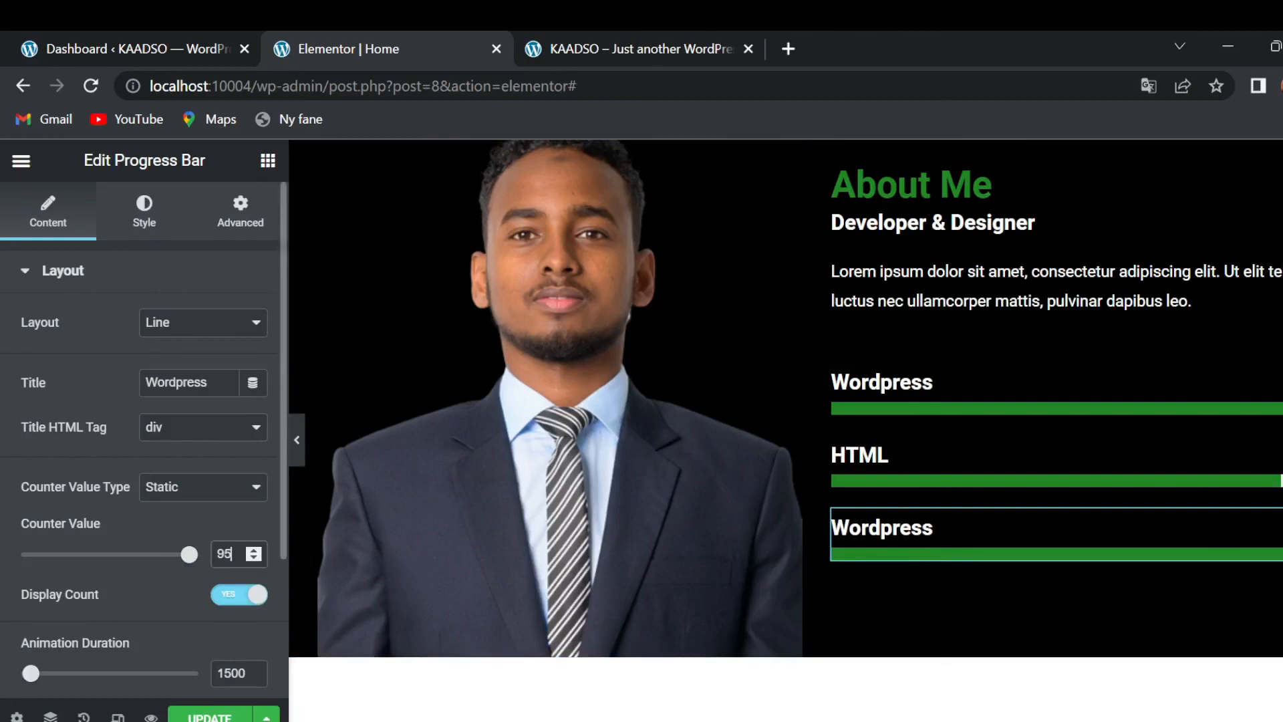
key(BackSpace)
key(BackSpace)
text(85)
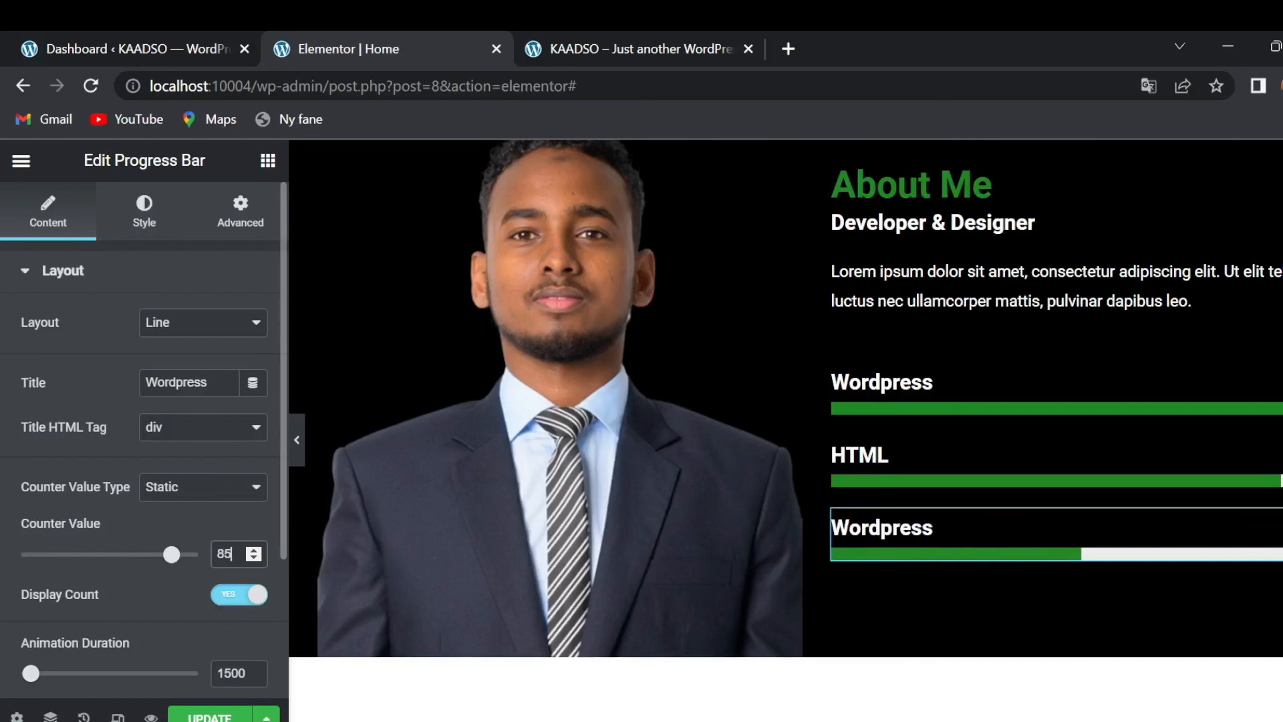
click(62, 392)
text(CSS)
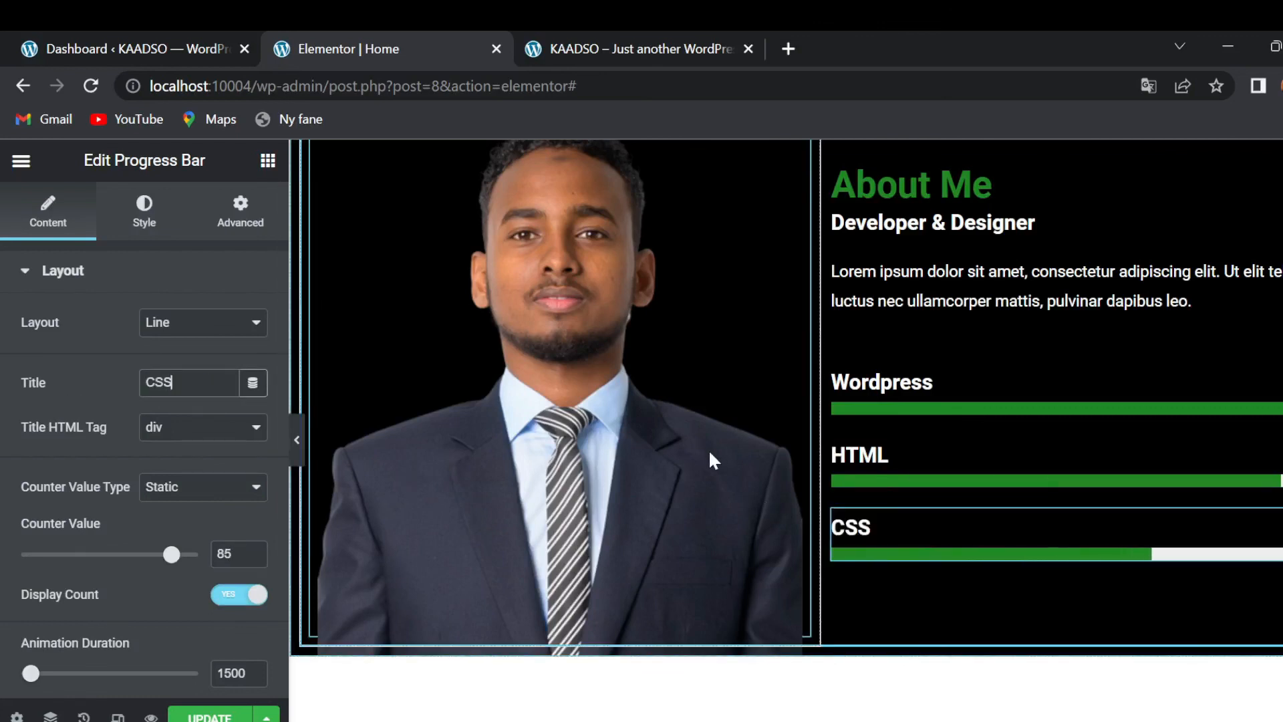
key(ctrl+s)
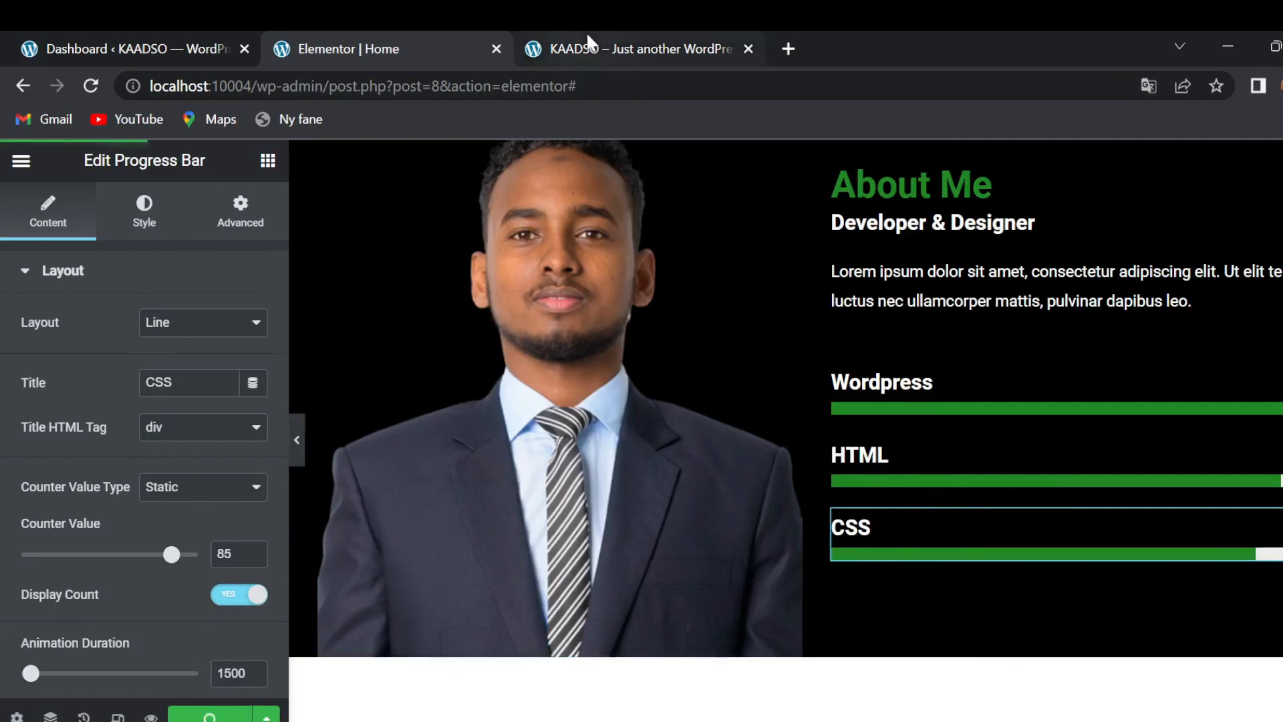
Step: Review the About Me section with its progress bars and the sections above it in the page preview, and return to the Elementor editor
click(587, 35)
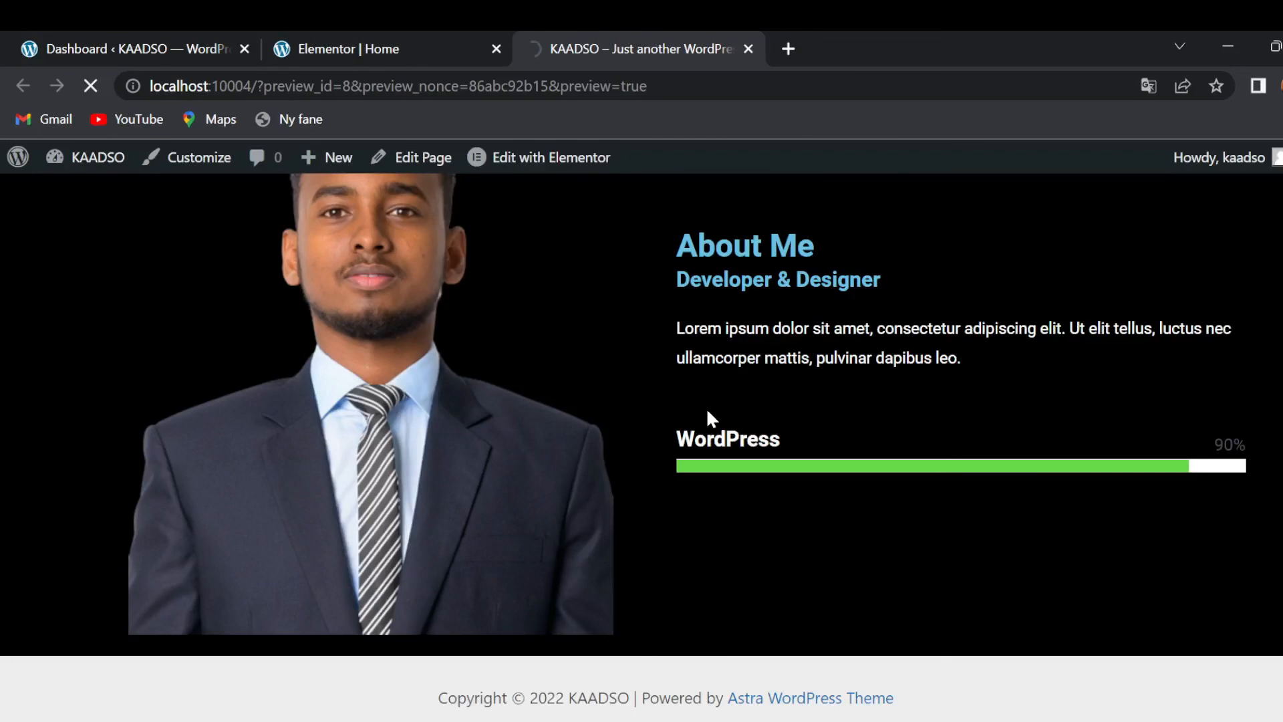
scroll(708, 411, down, 10)
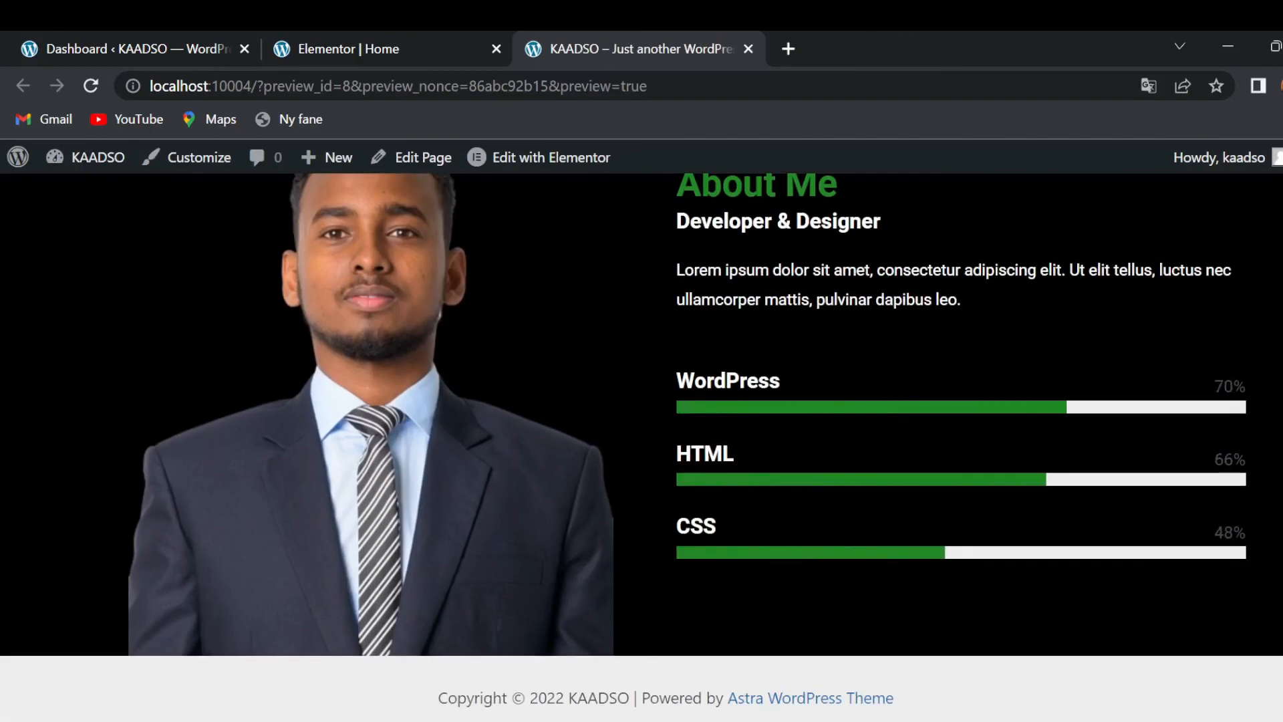
scroll(707, 412, up, 2)
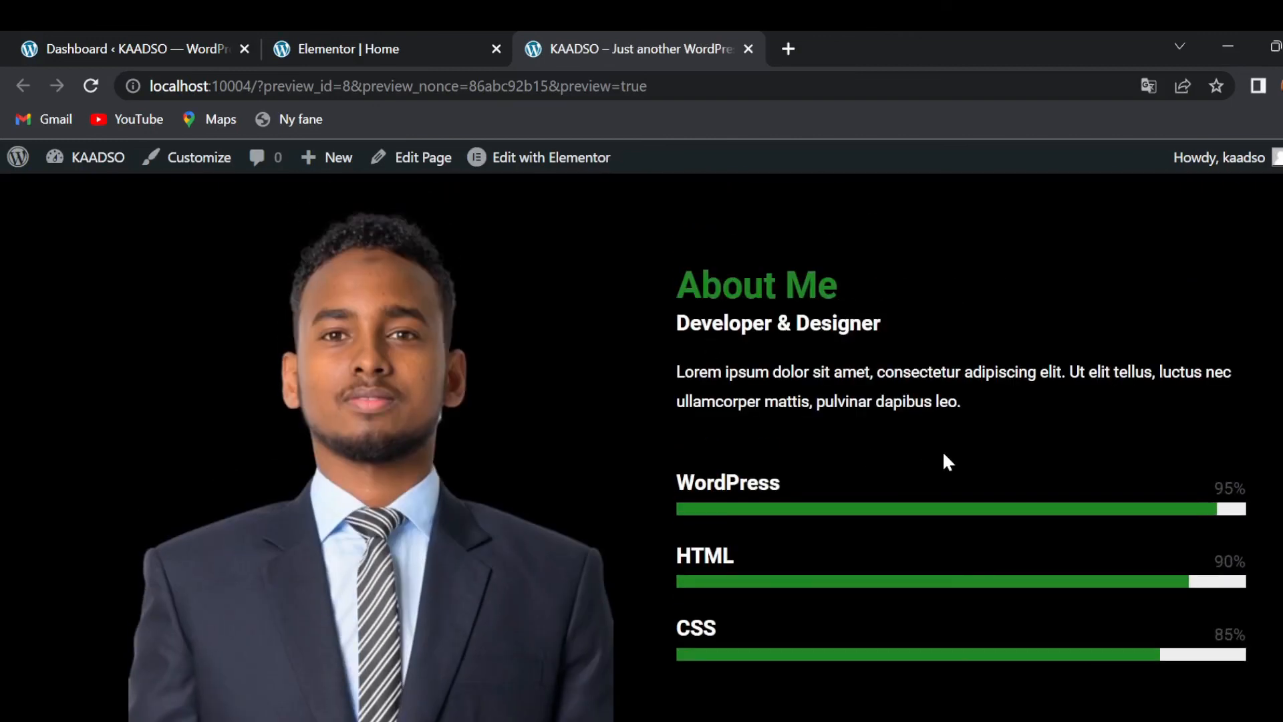
scroll(943, 454, down, 1)
scroll(610, 360, up, 3)
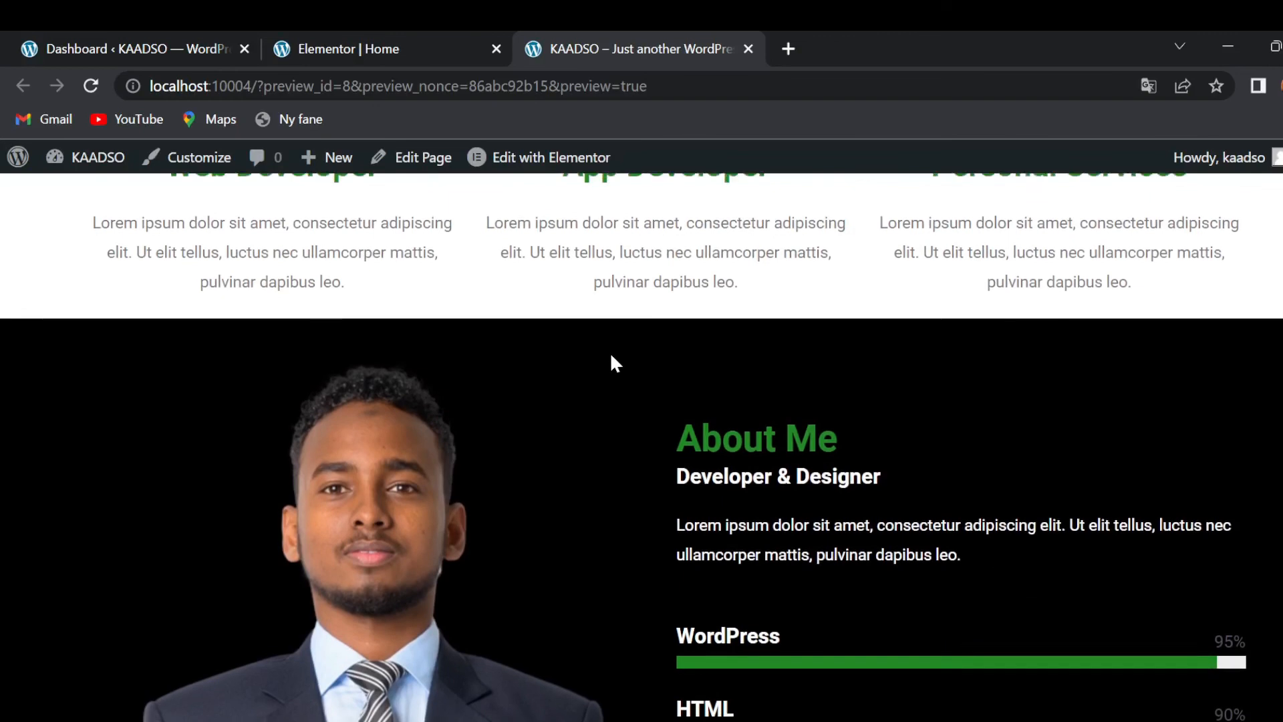
scroll(673, 445, up, 7)
scroll(674, 444, down, 4)
scroll(674, 444, up, 4)
scroll(673, 444, up, 6)
scroll(673, 444, down, 8)
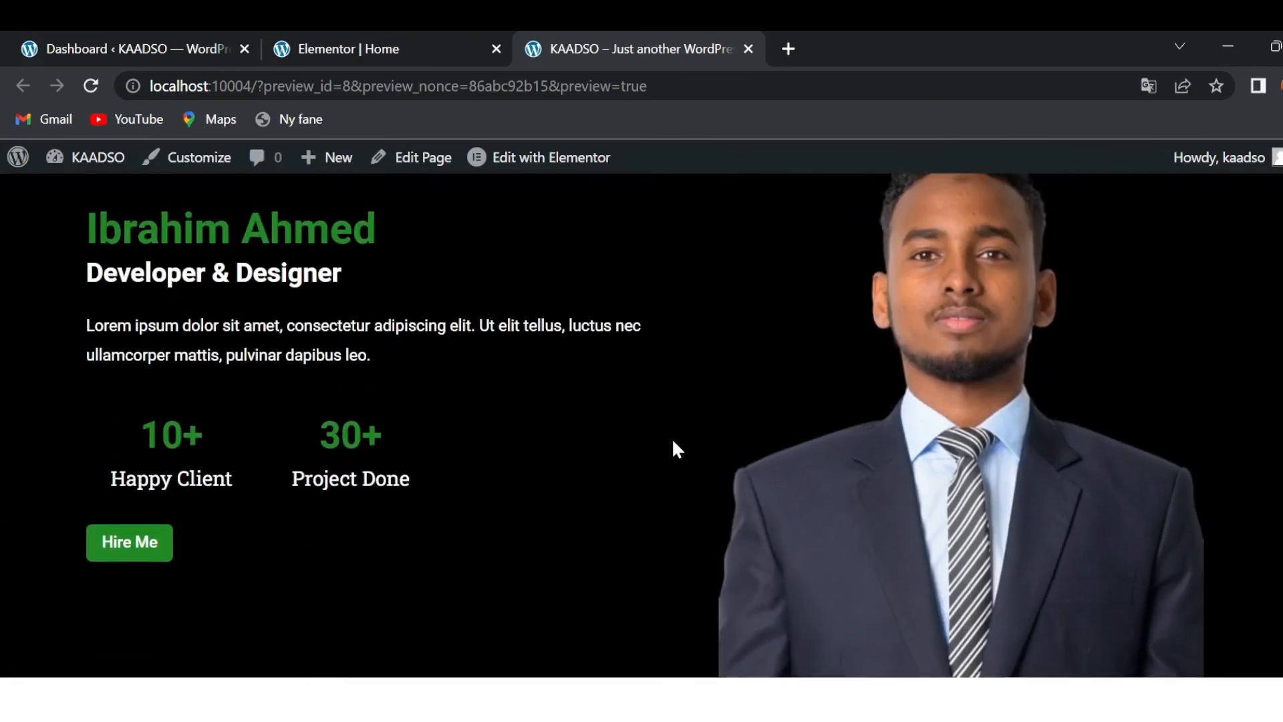
scroll(676, 449, down, 8)
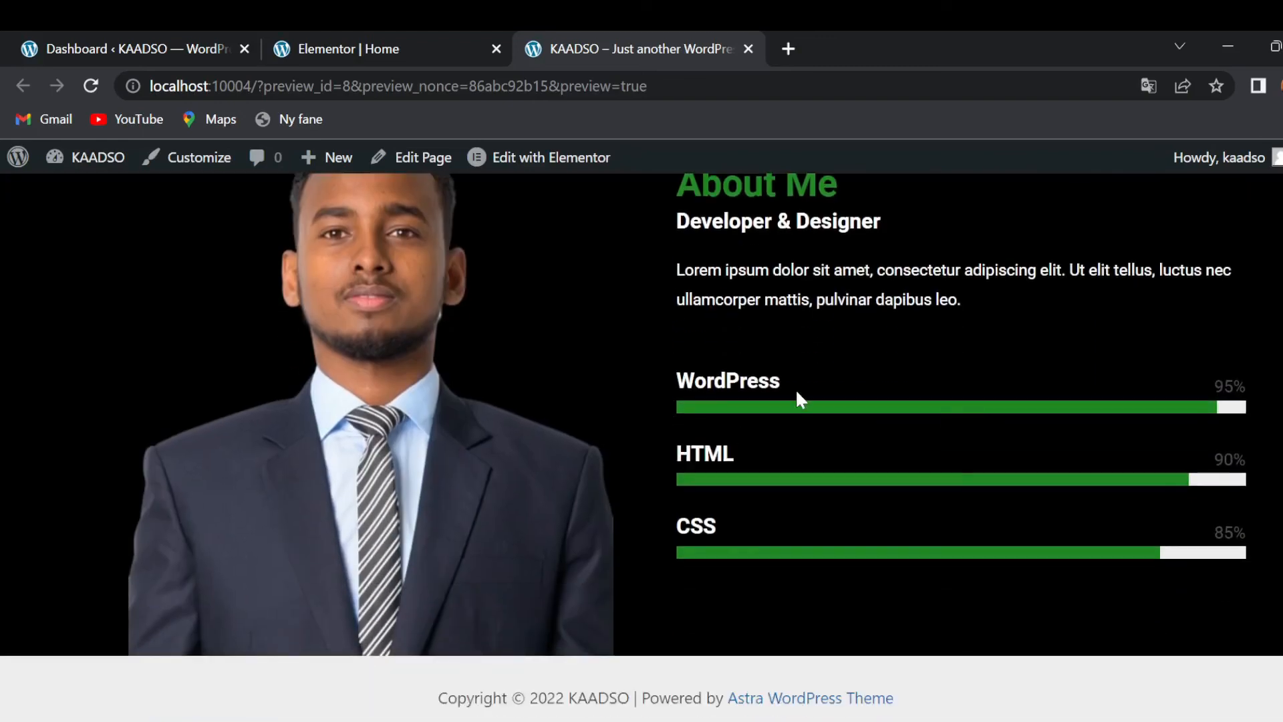
scroll(538, 378, up, 2)
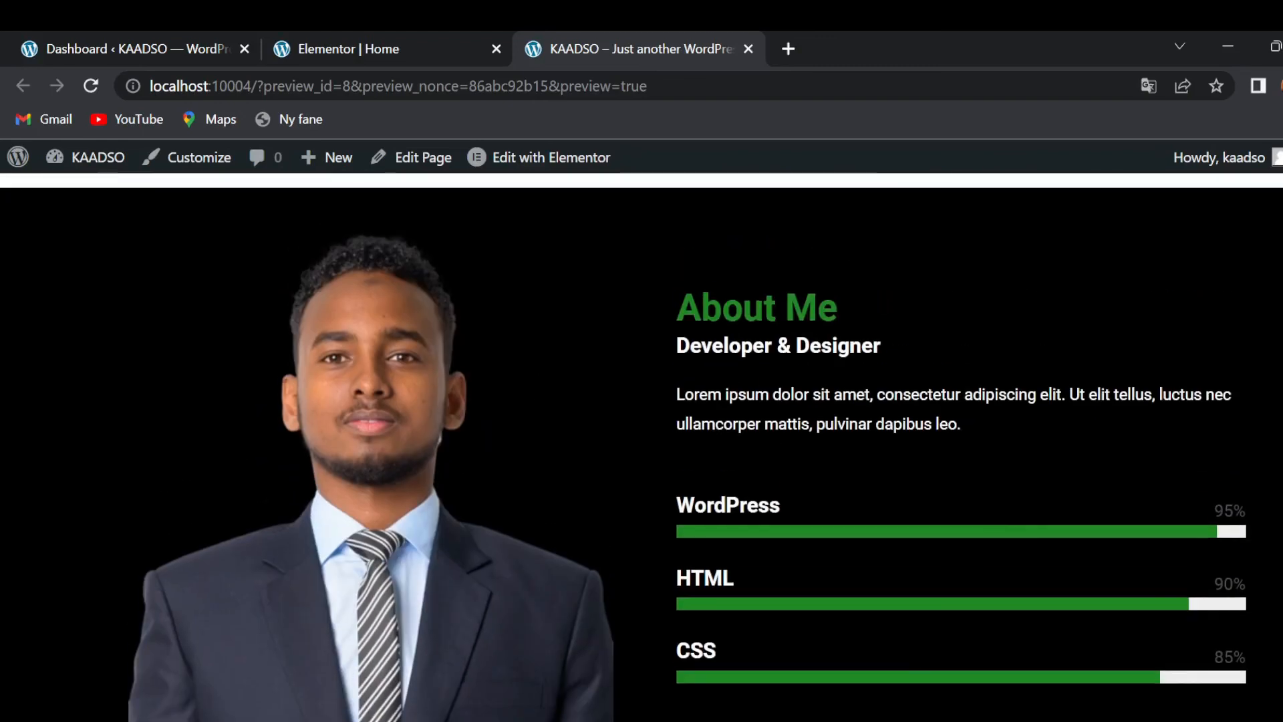
scroll(519, 547, down, 2)
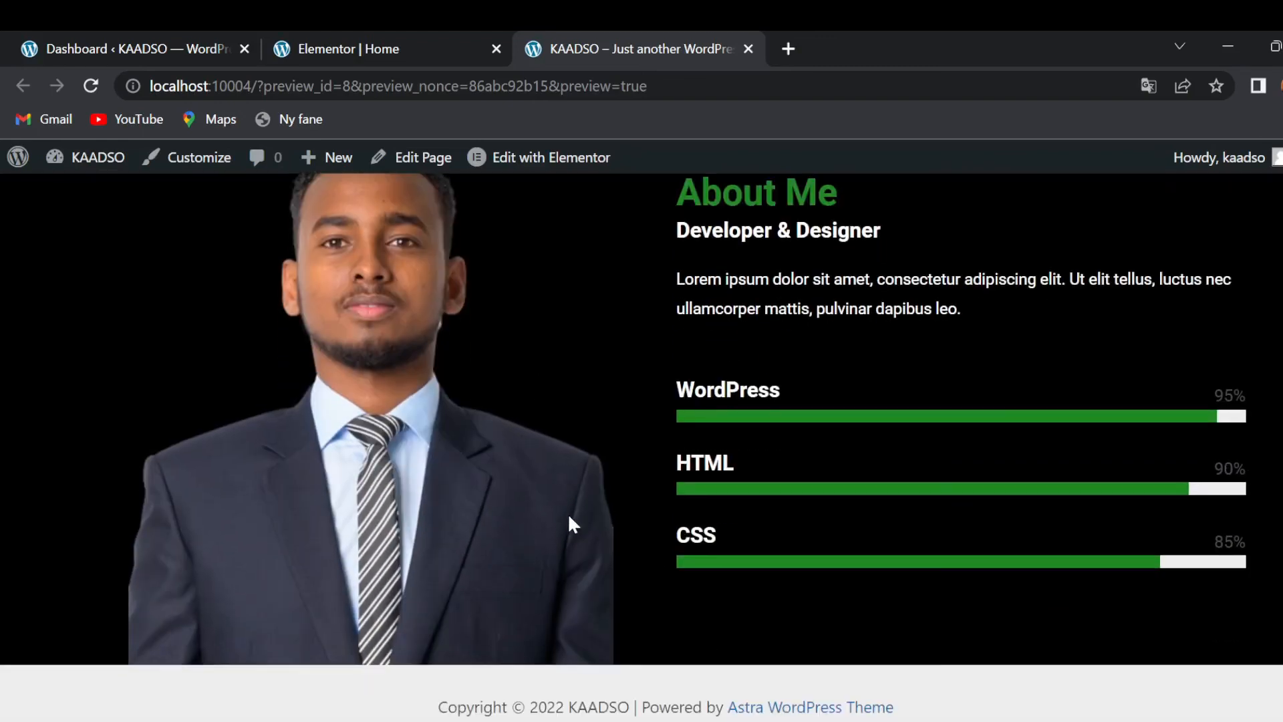
click(364, 40)
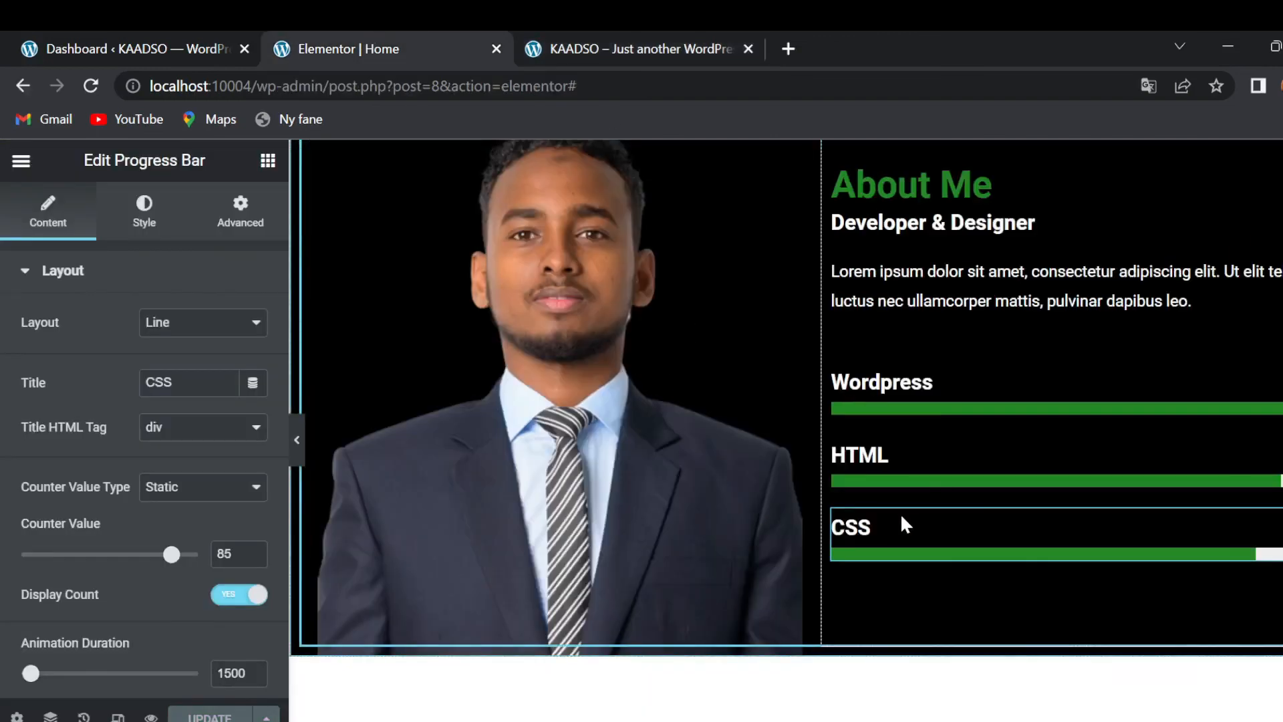
scroll(901, 512, up, 1)
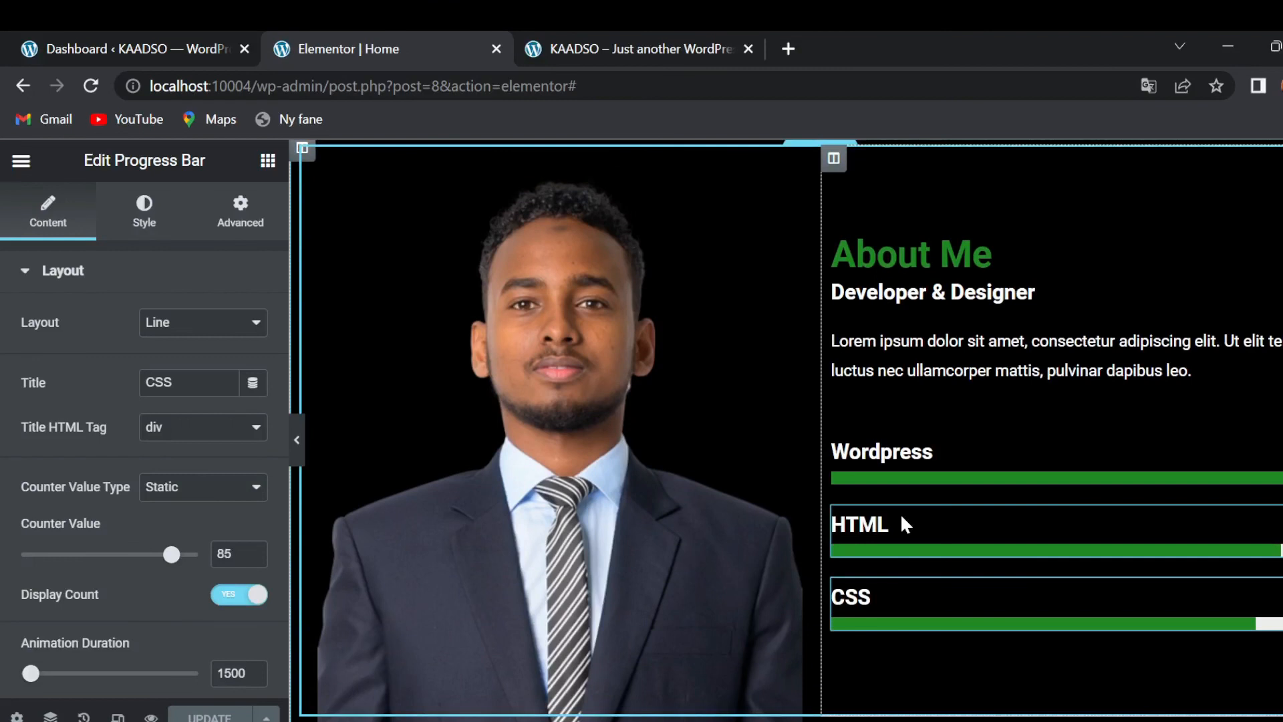